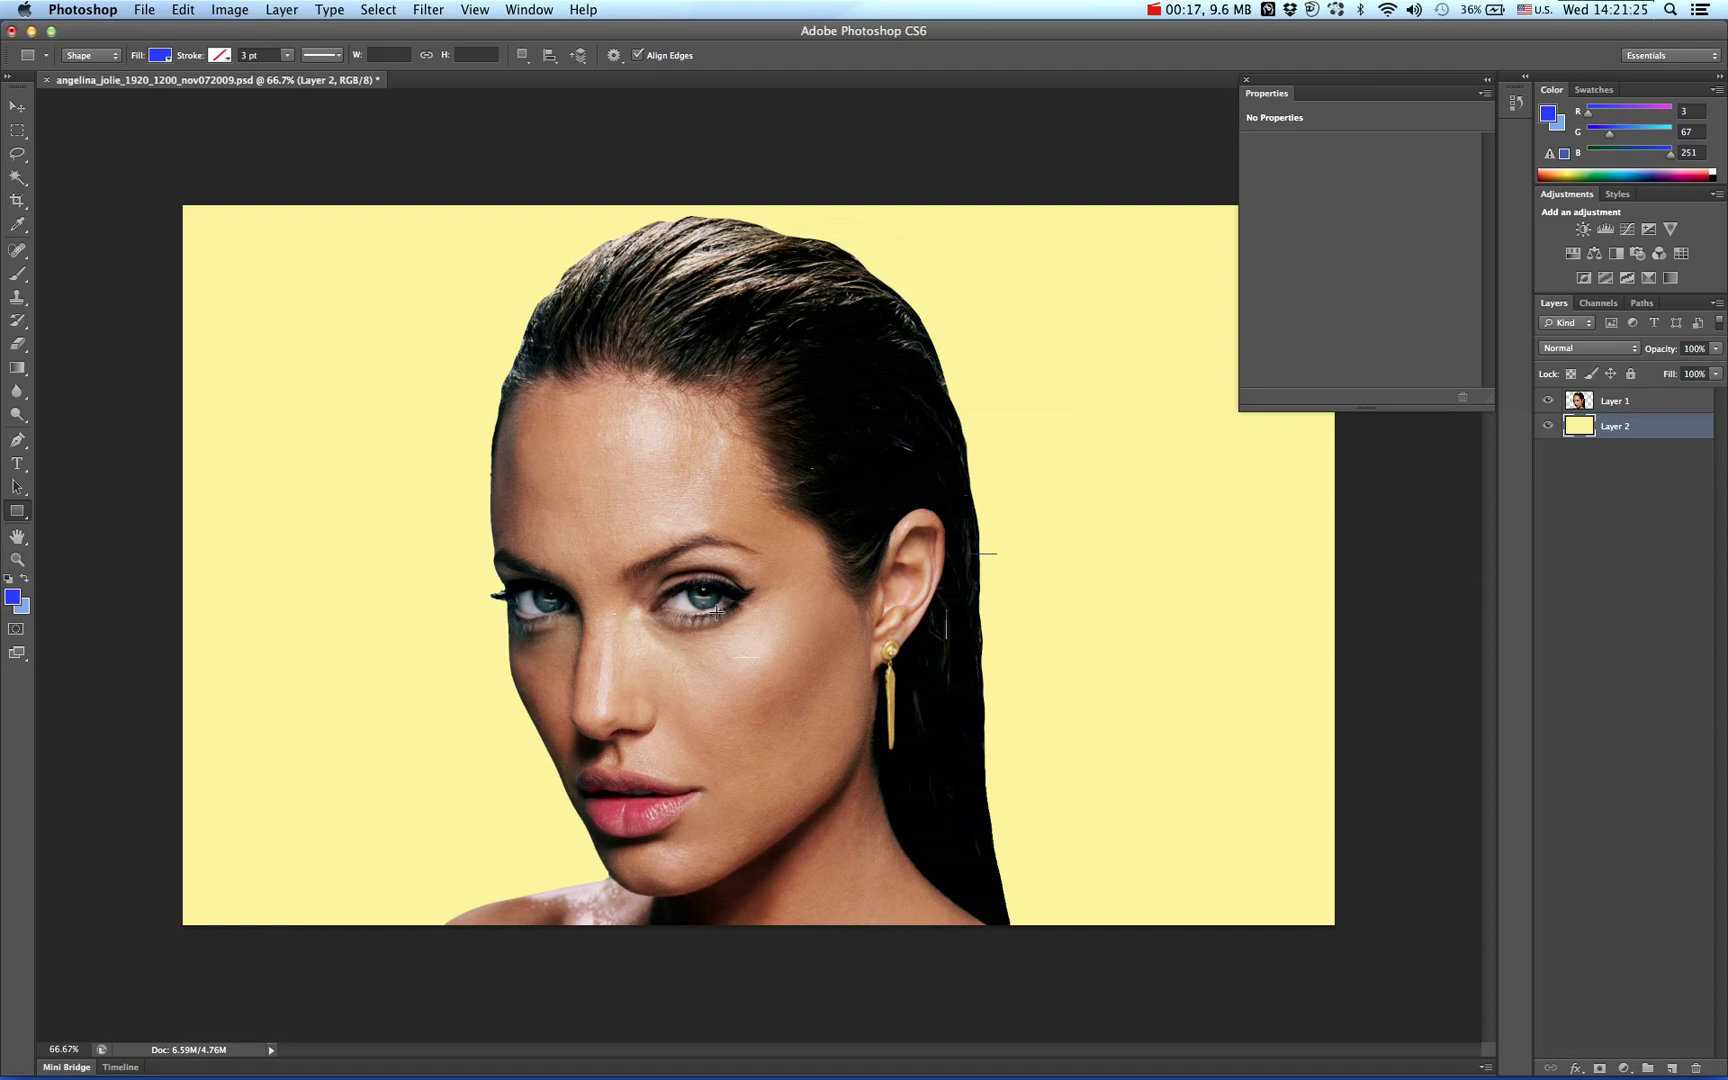
Glance at all open windows, then return to Photoshop and open the File menu.
key("F3")
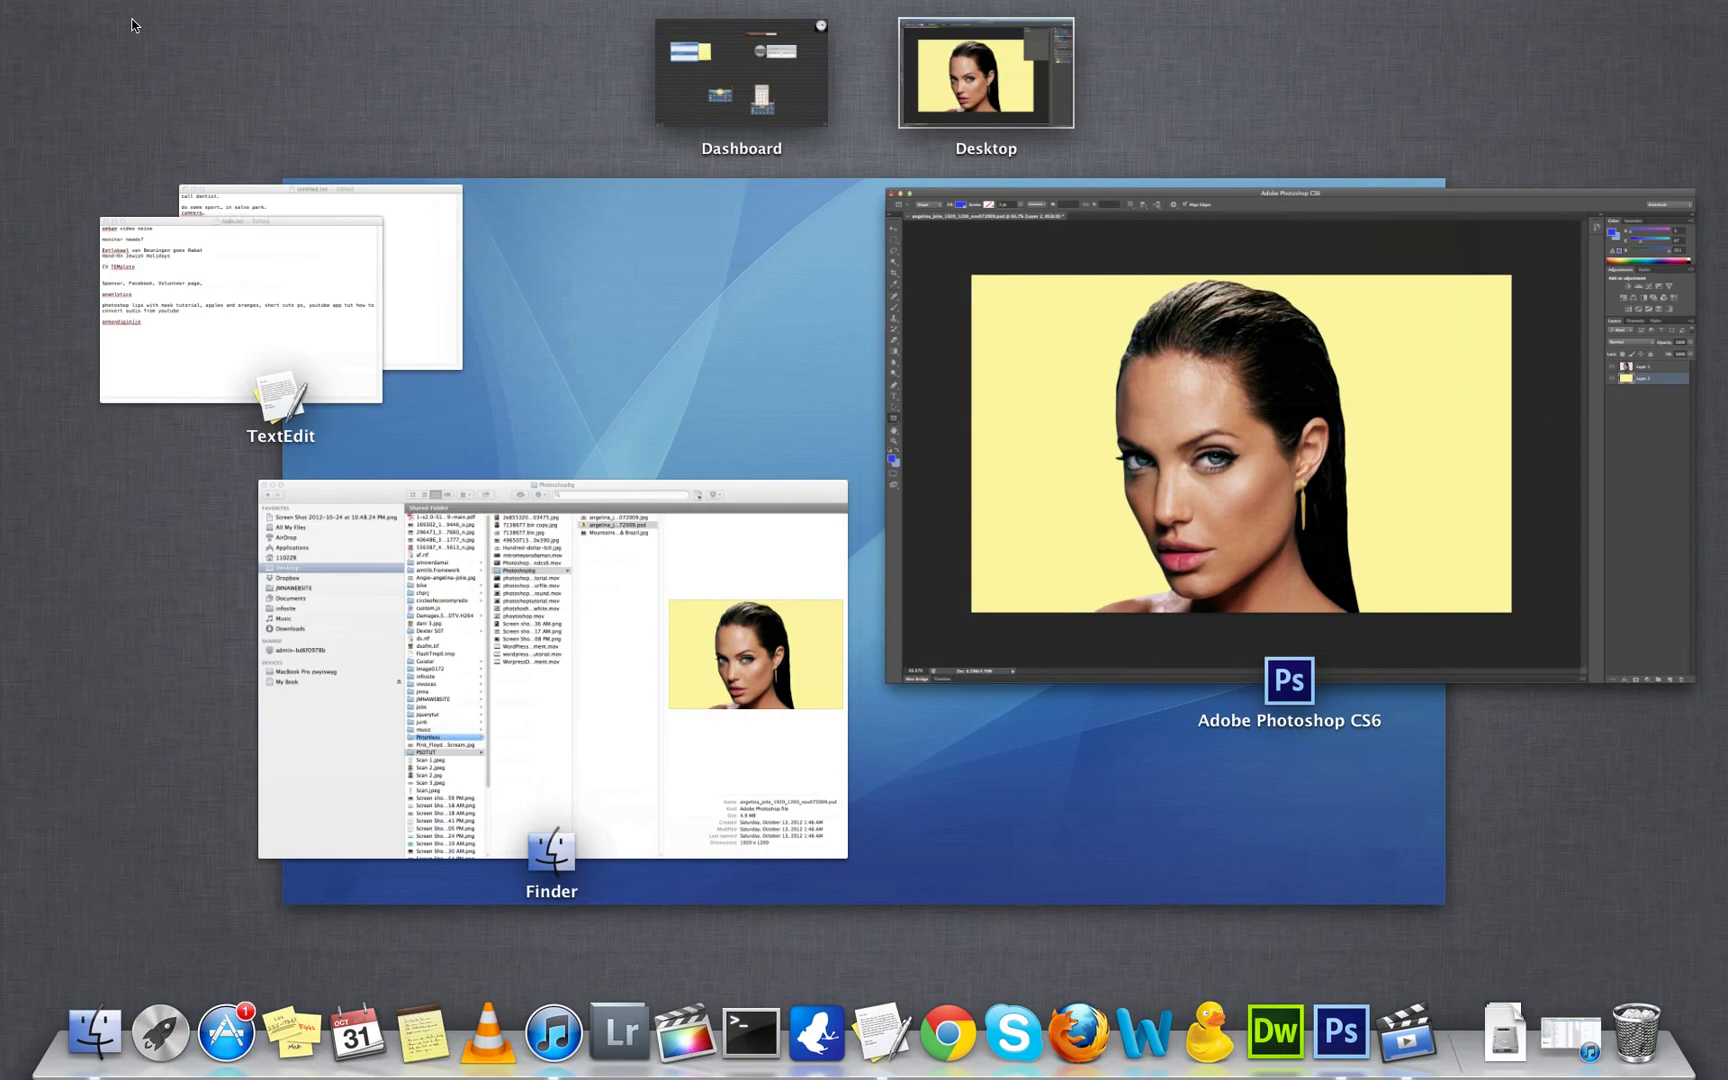
key("F3")
left_click(81, 10)
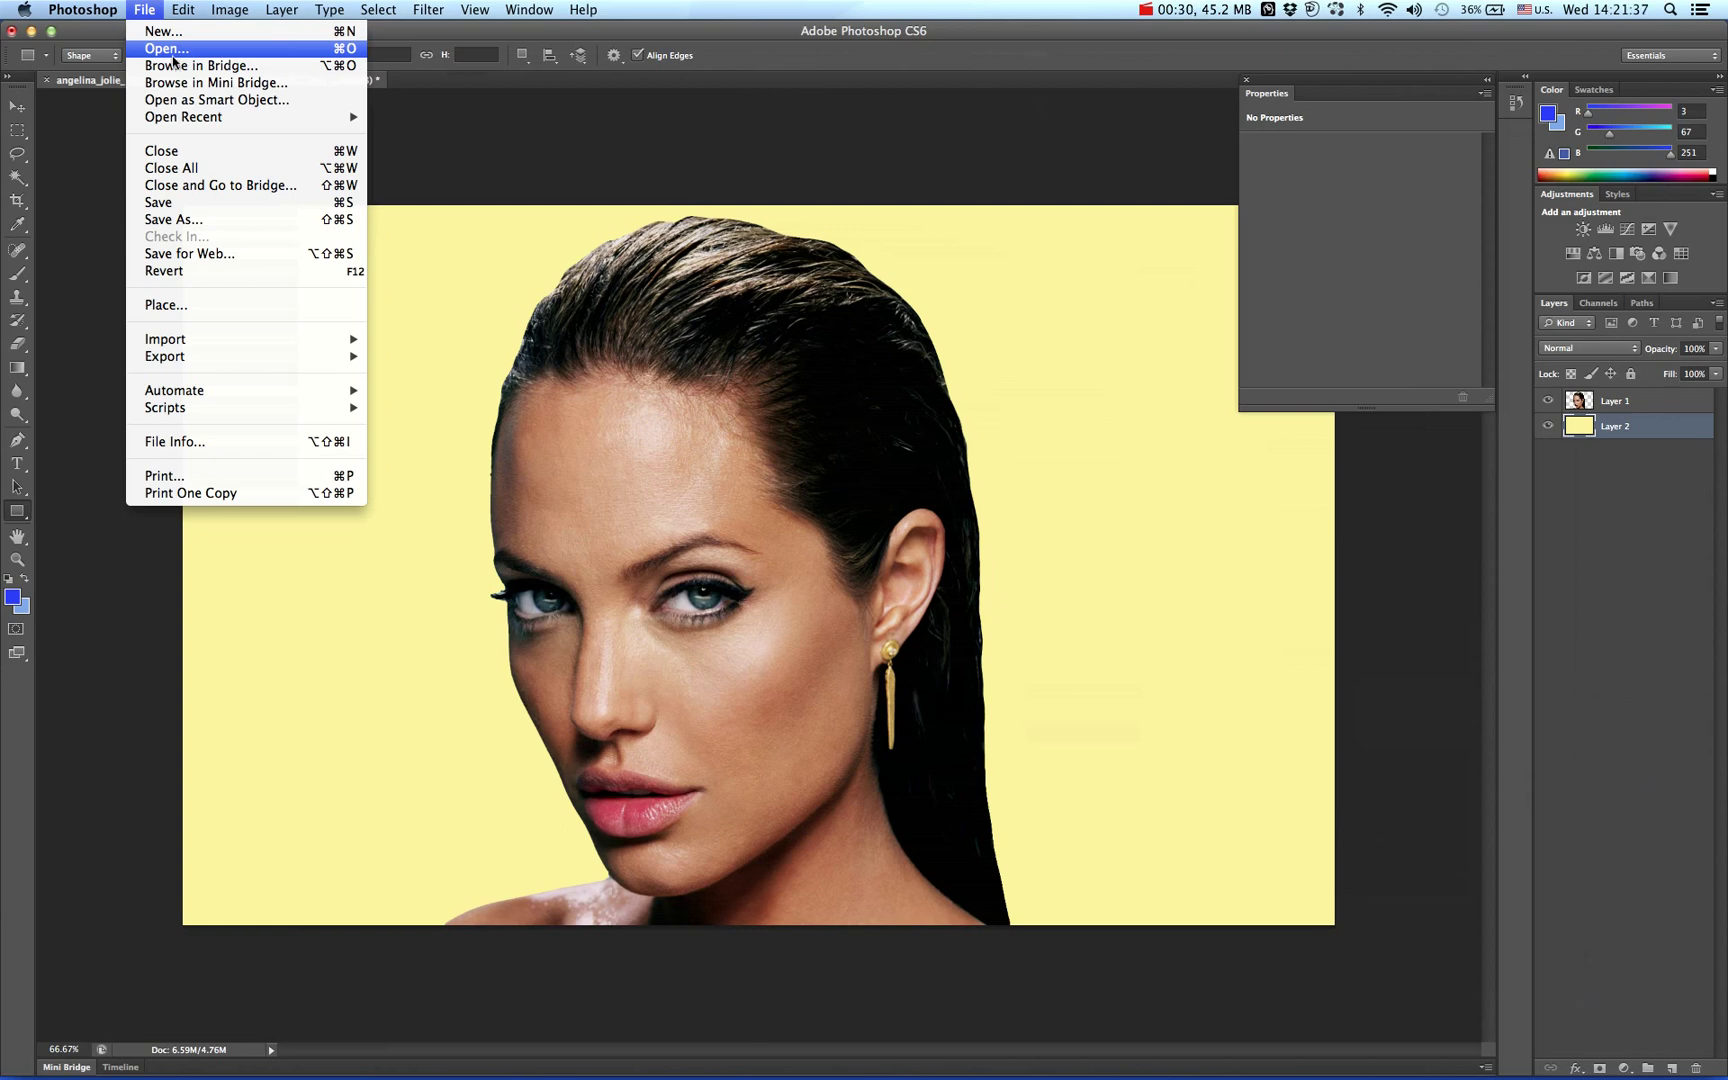
Open the angelina portrait JPEG as a new document.
left_click(173, 51)
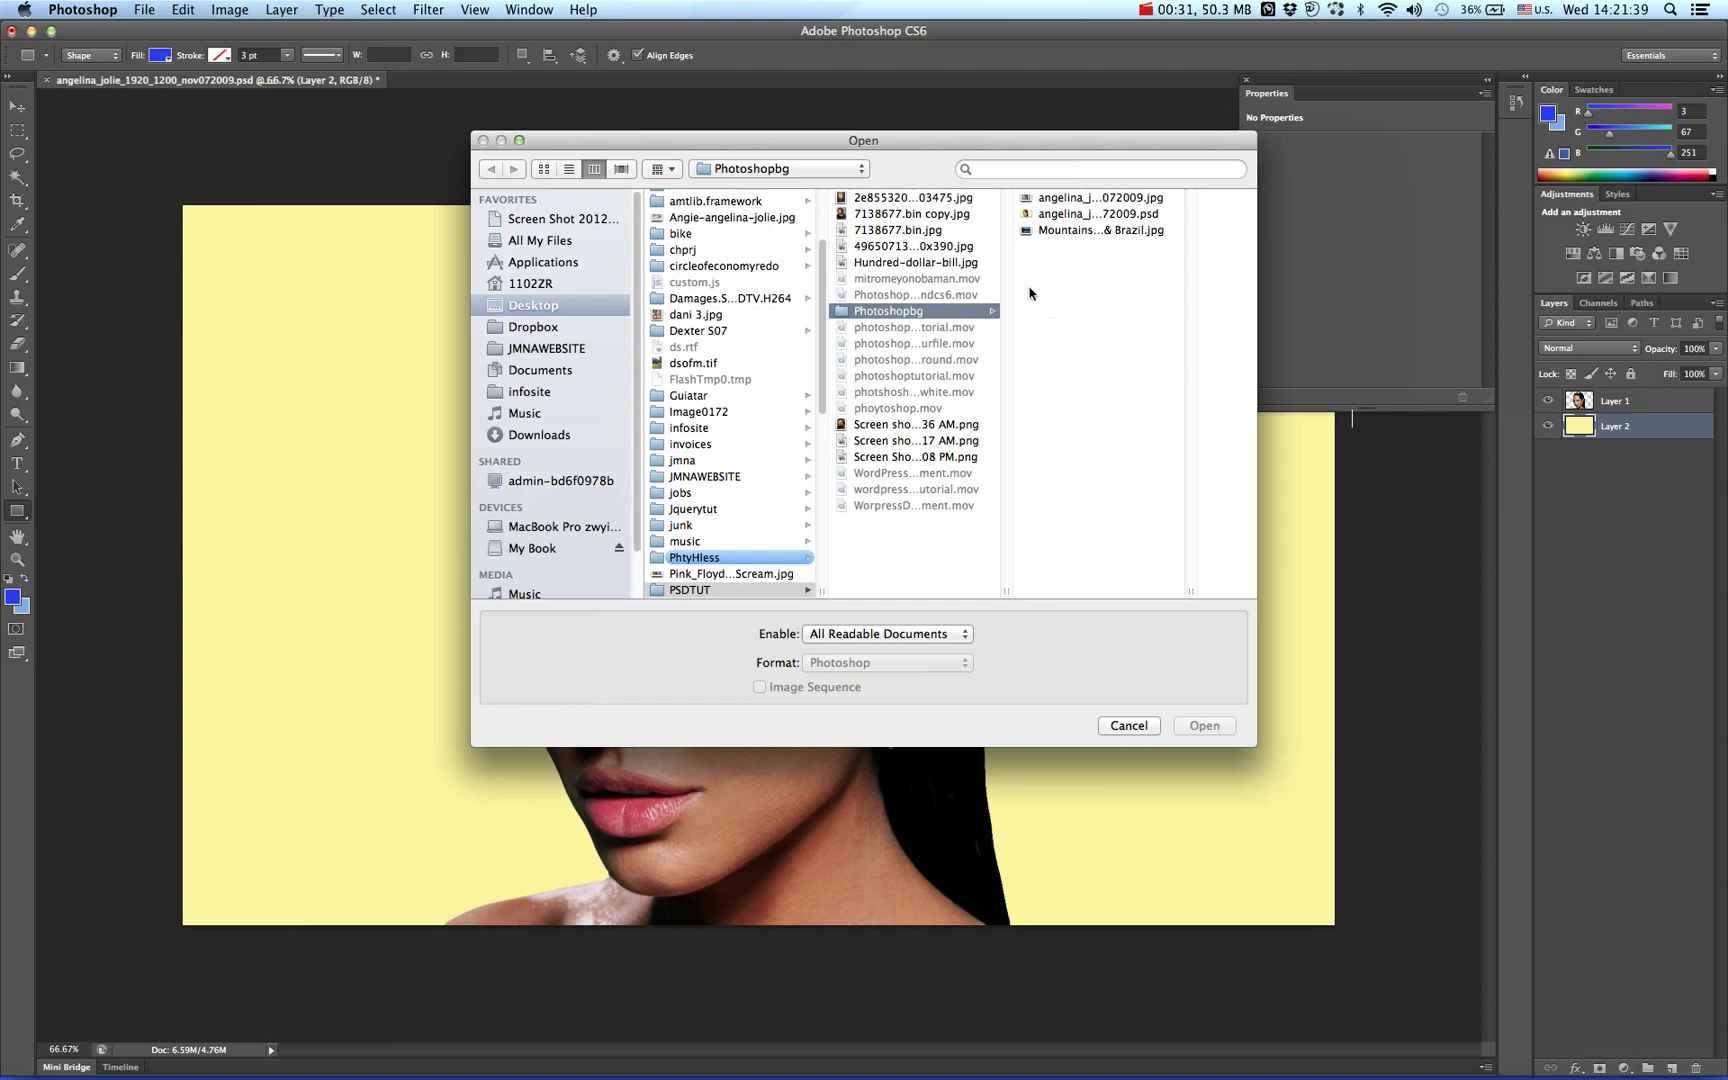
left_click(1067, 200)
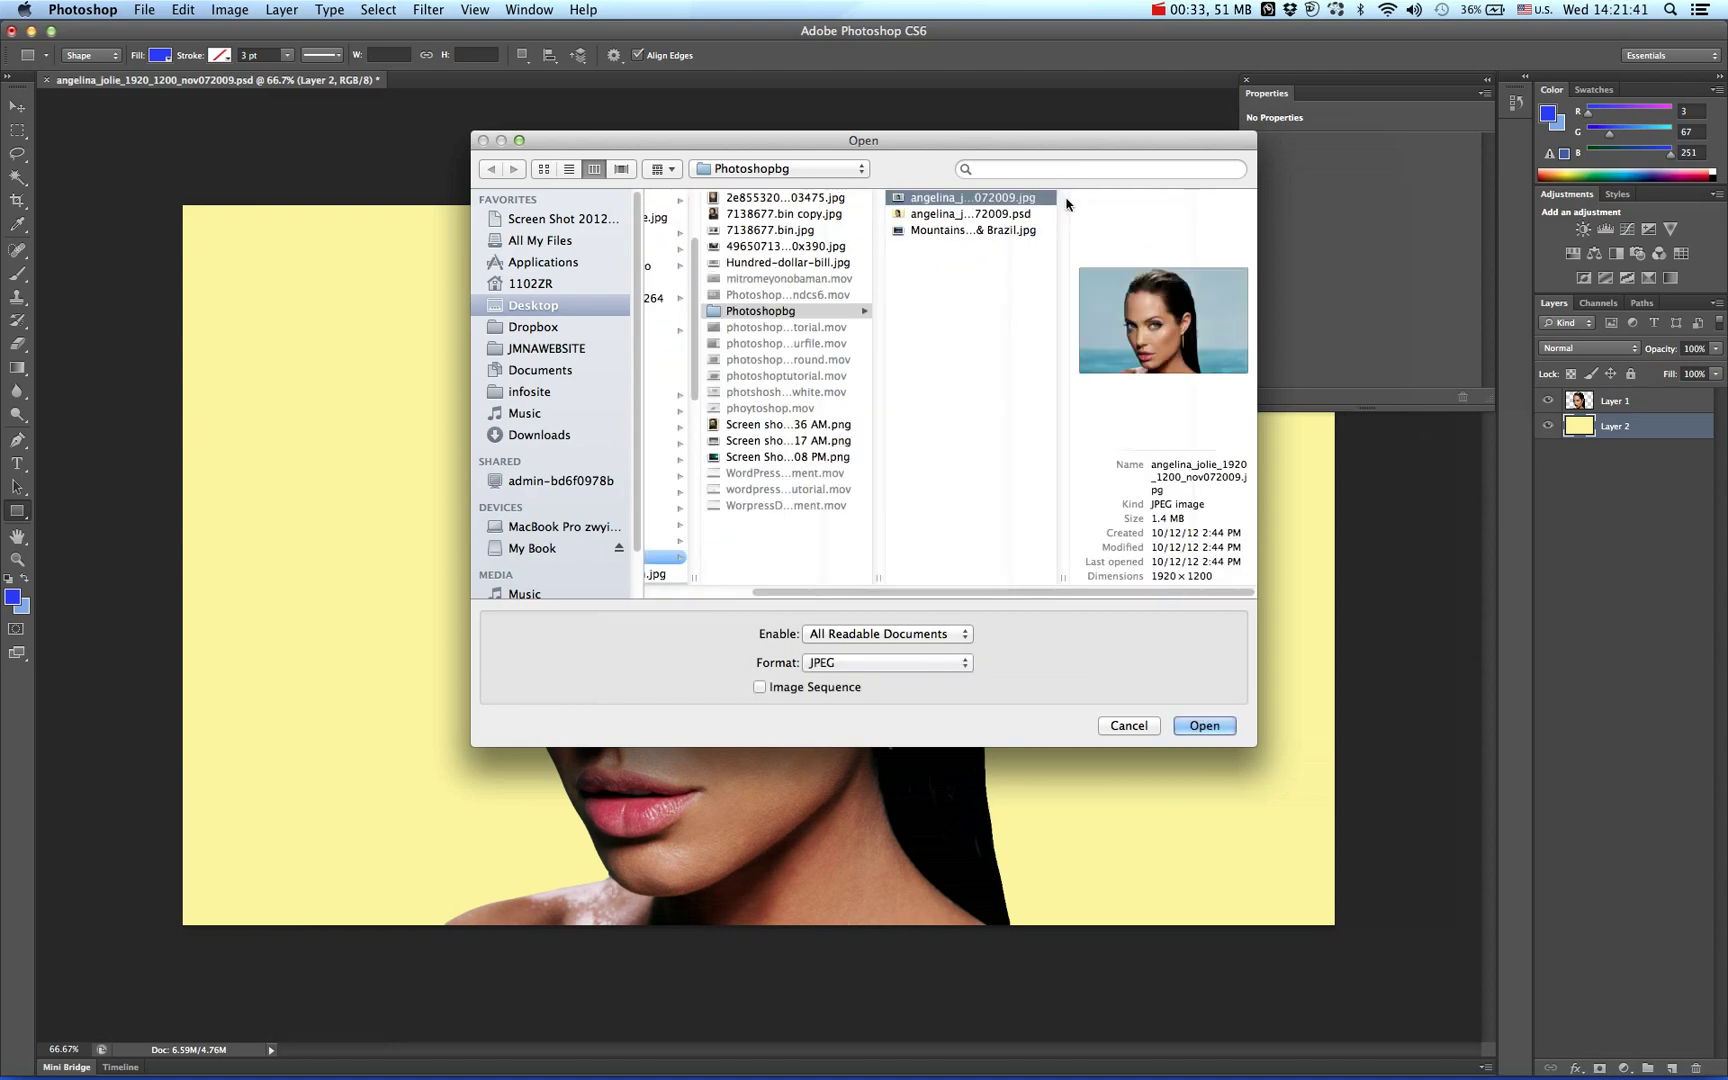
key("Return")
key("F11")
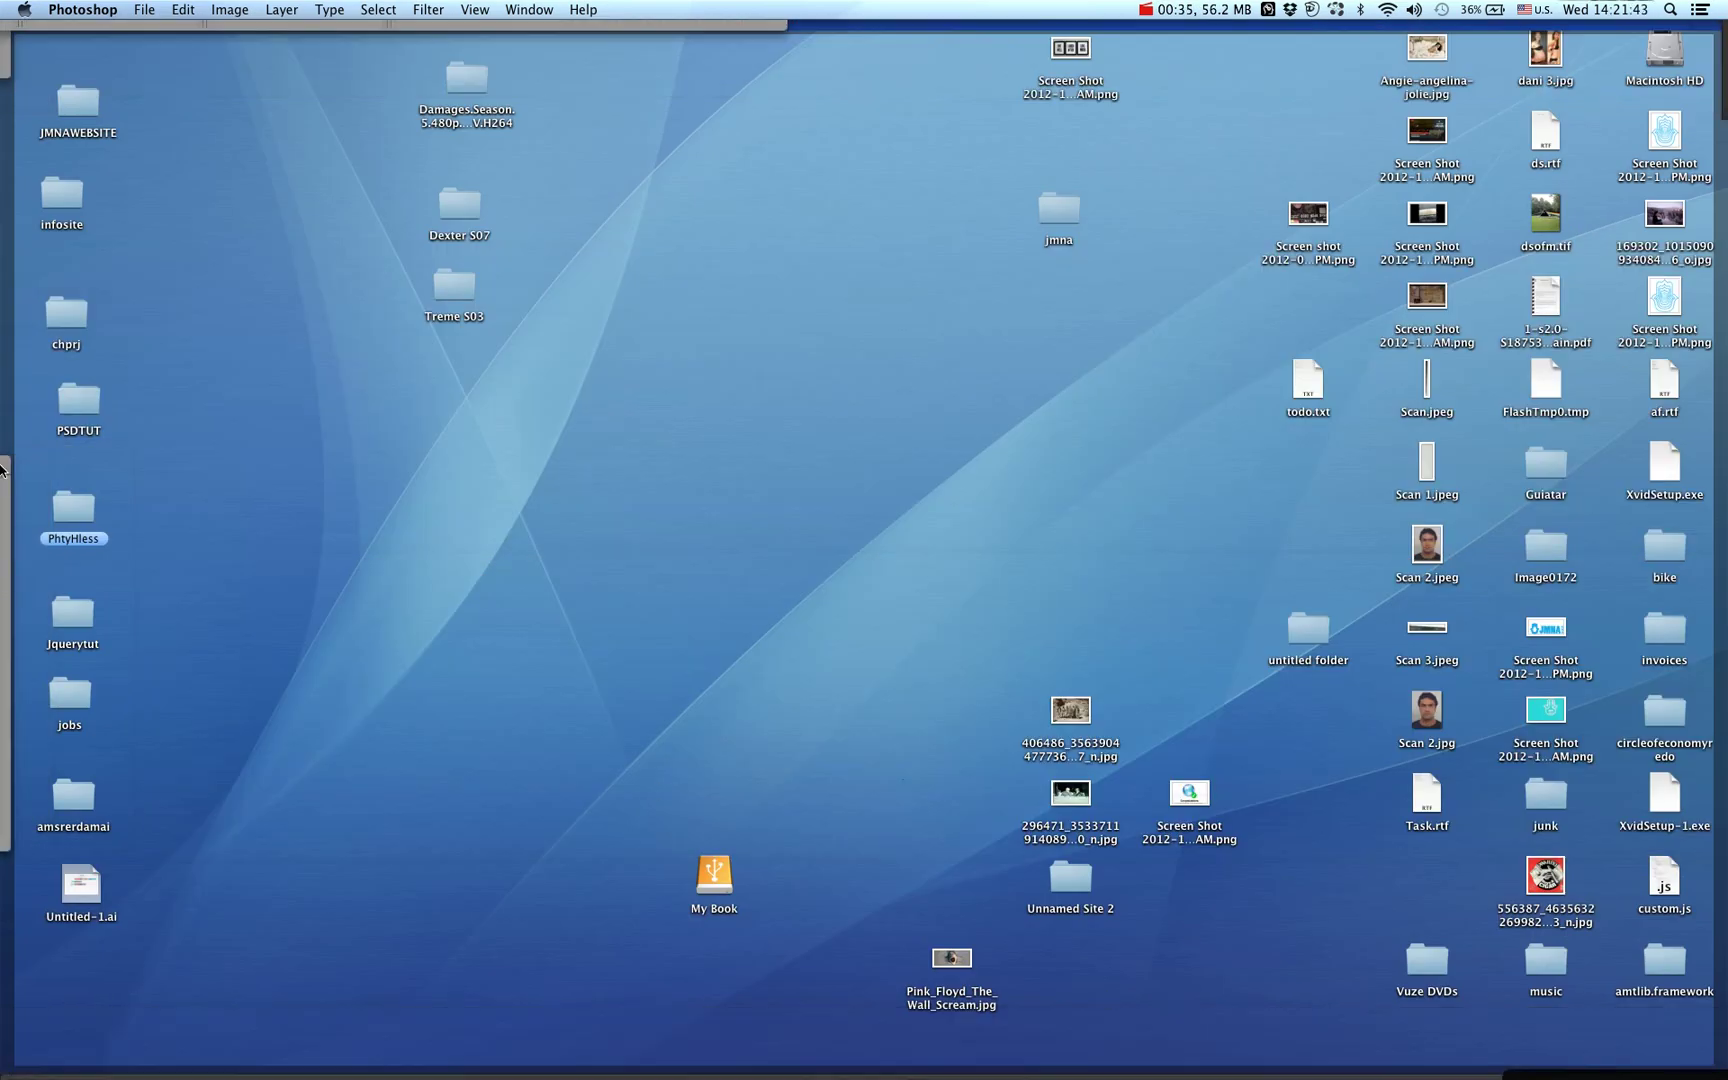
key("F11")
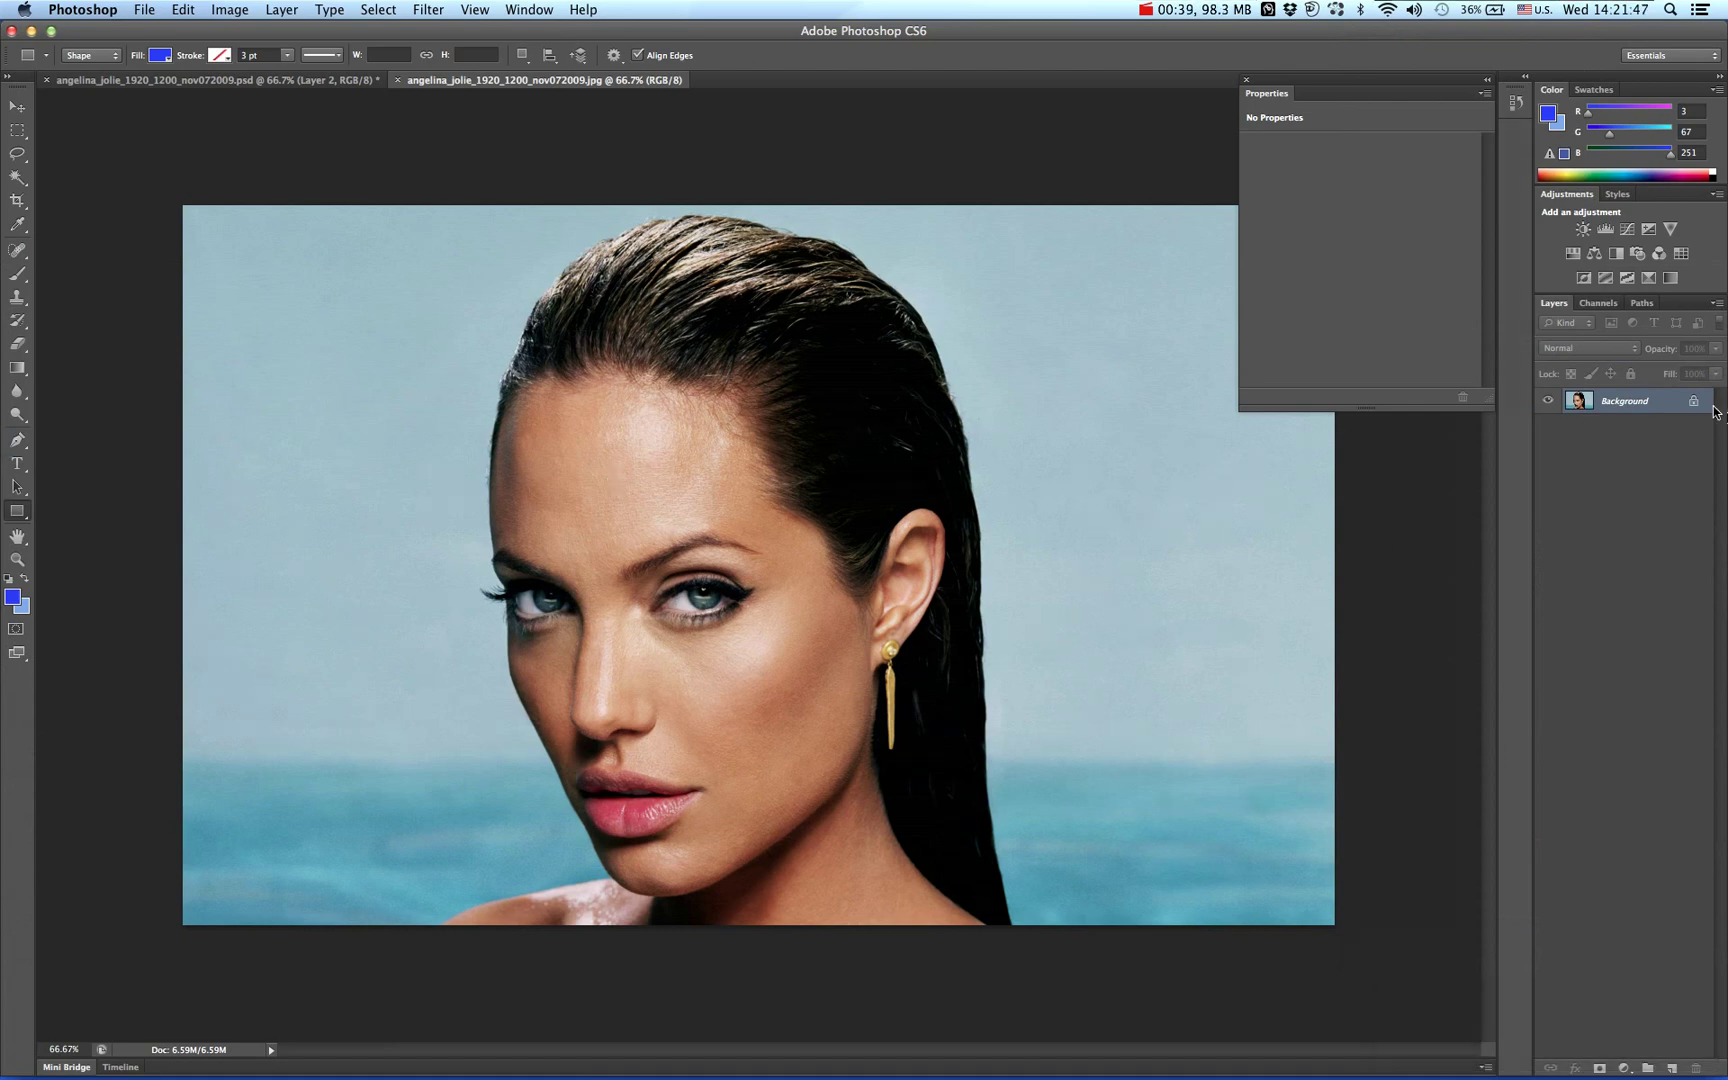
Convert the locked Background into Layer 0, then lock Layer 0.
double_click(1641, 404)
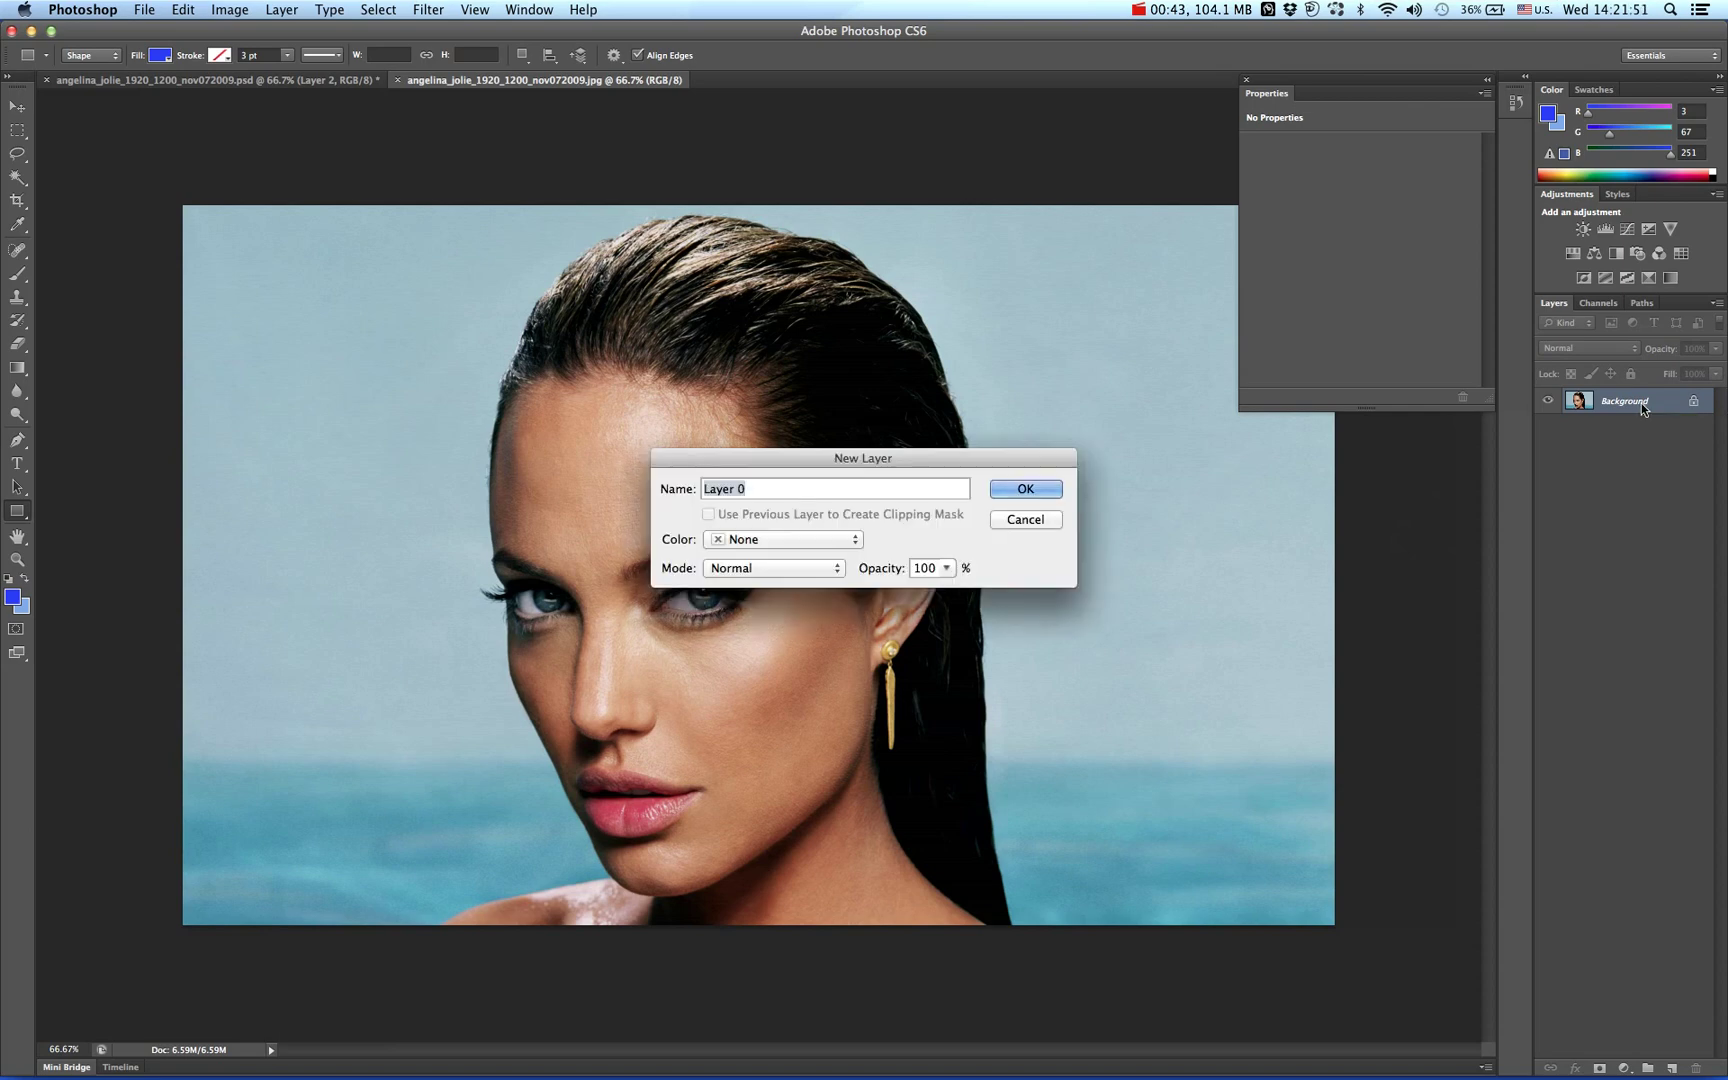
left_click(1061, 491)
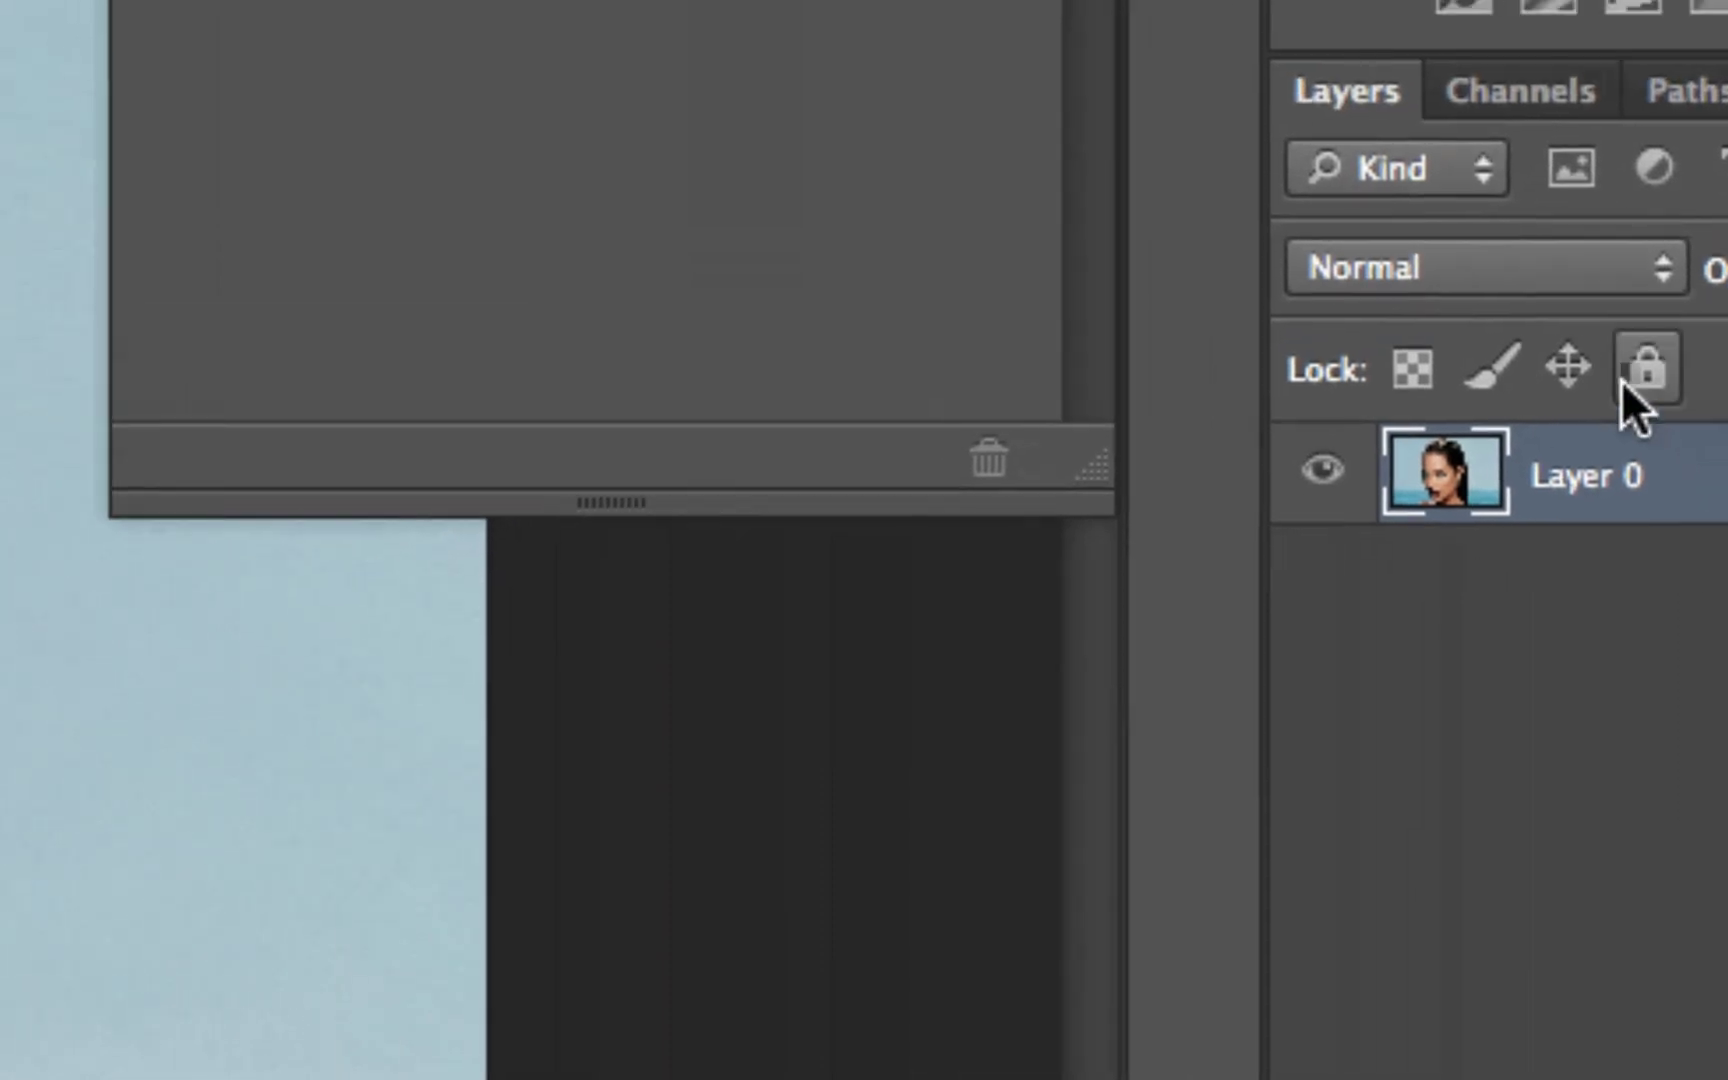
left_click(1622, 379)
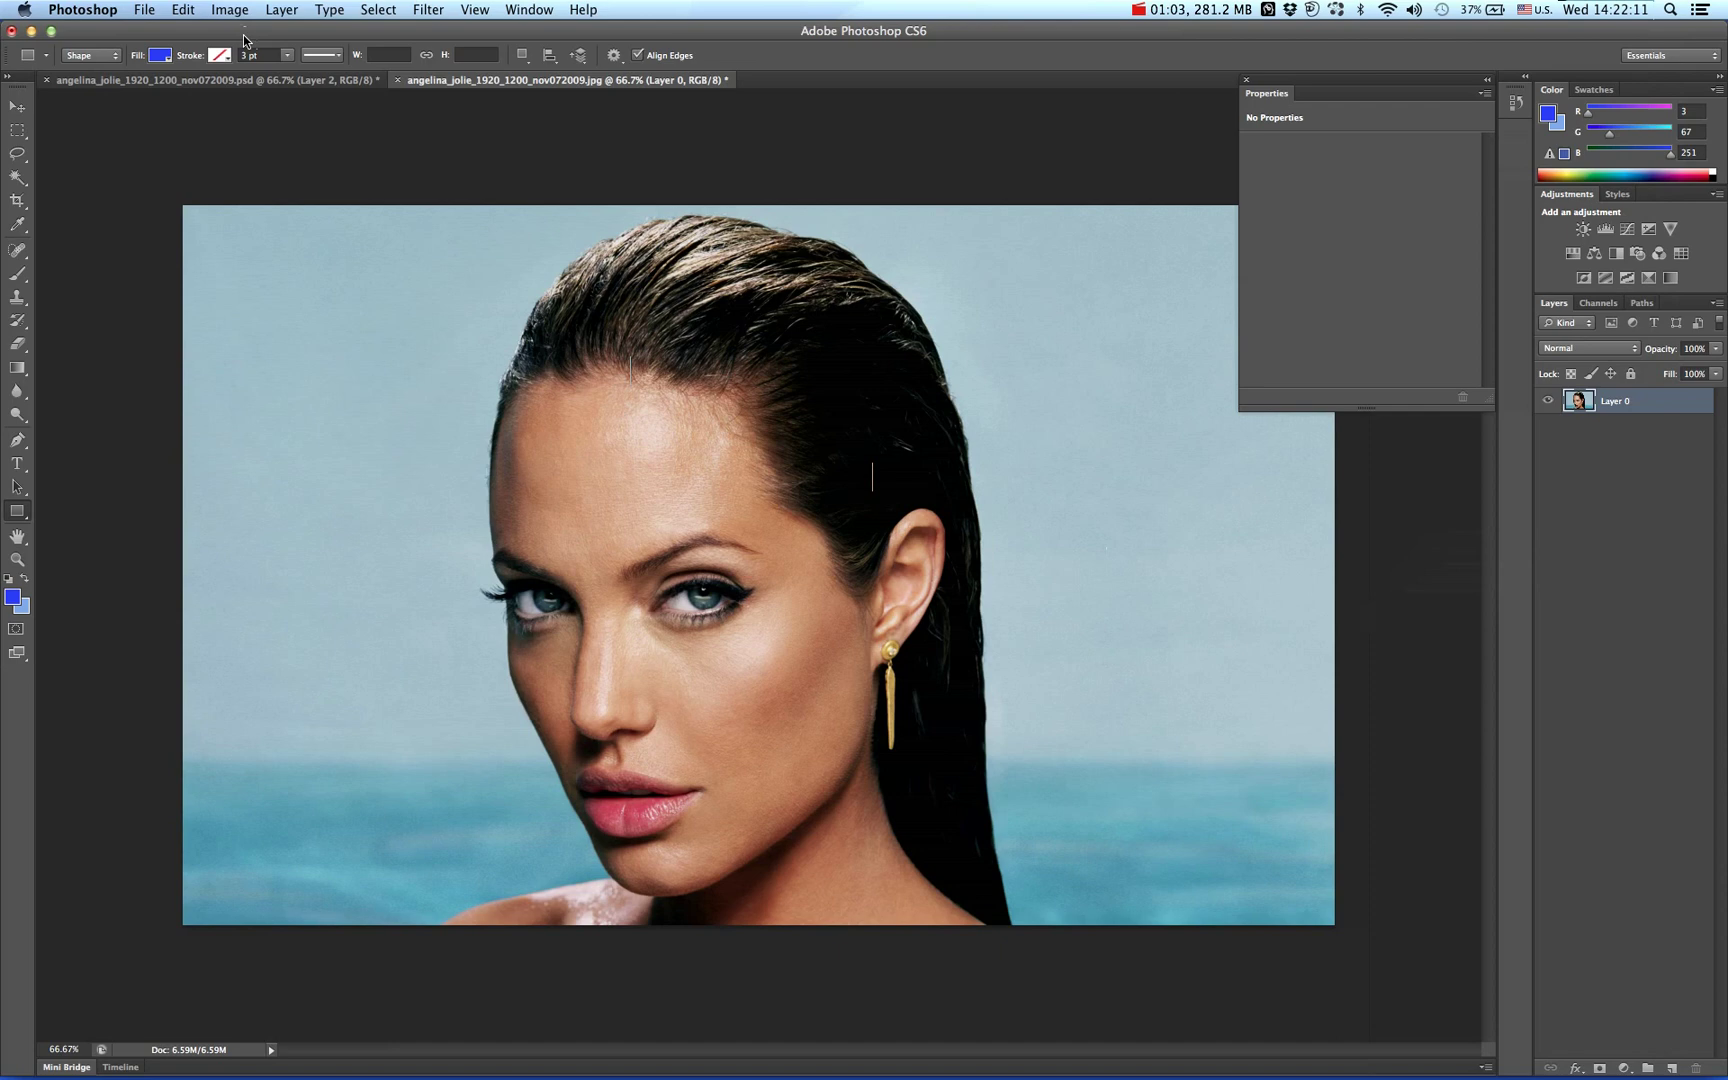
key("w")
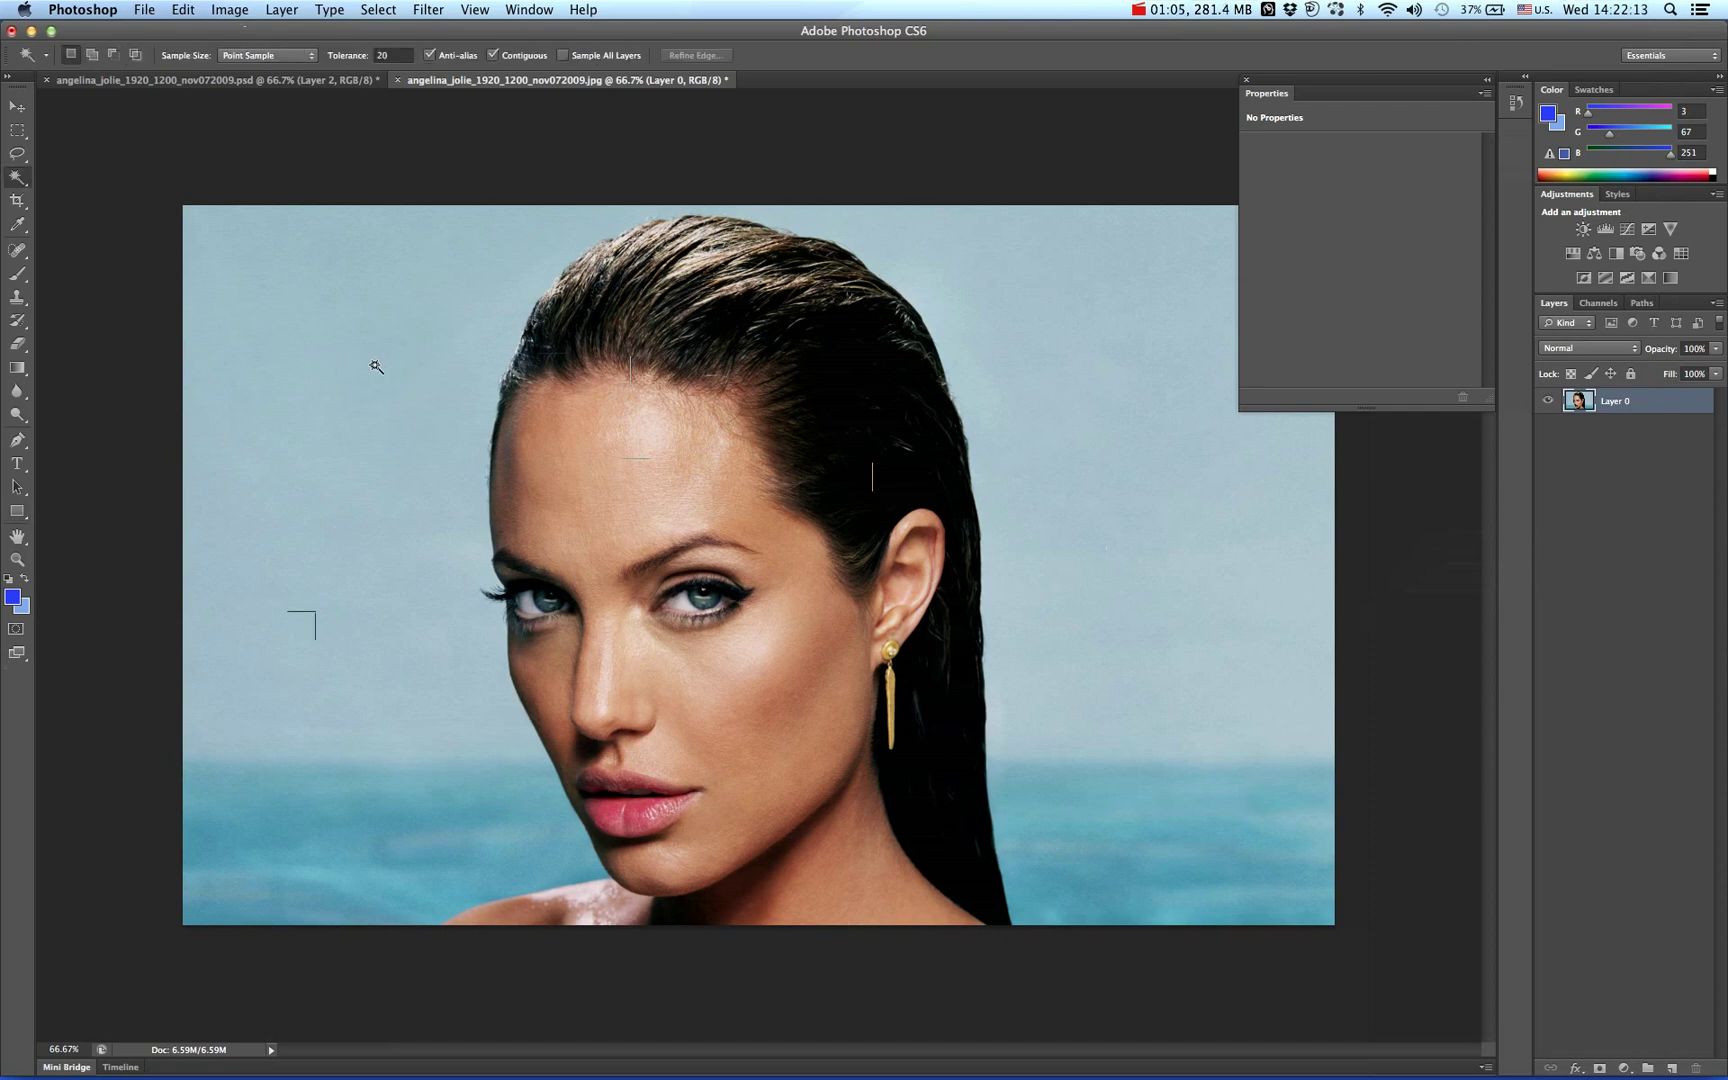
Magic Wand-select the sky, then add the lower-left and horizon water patches.
right_click(20, 189)
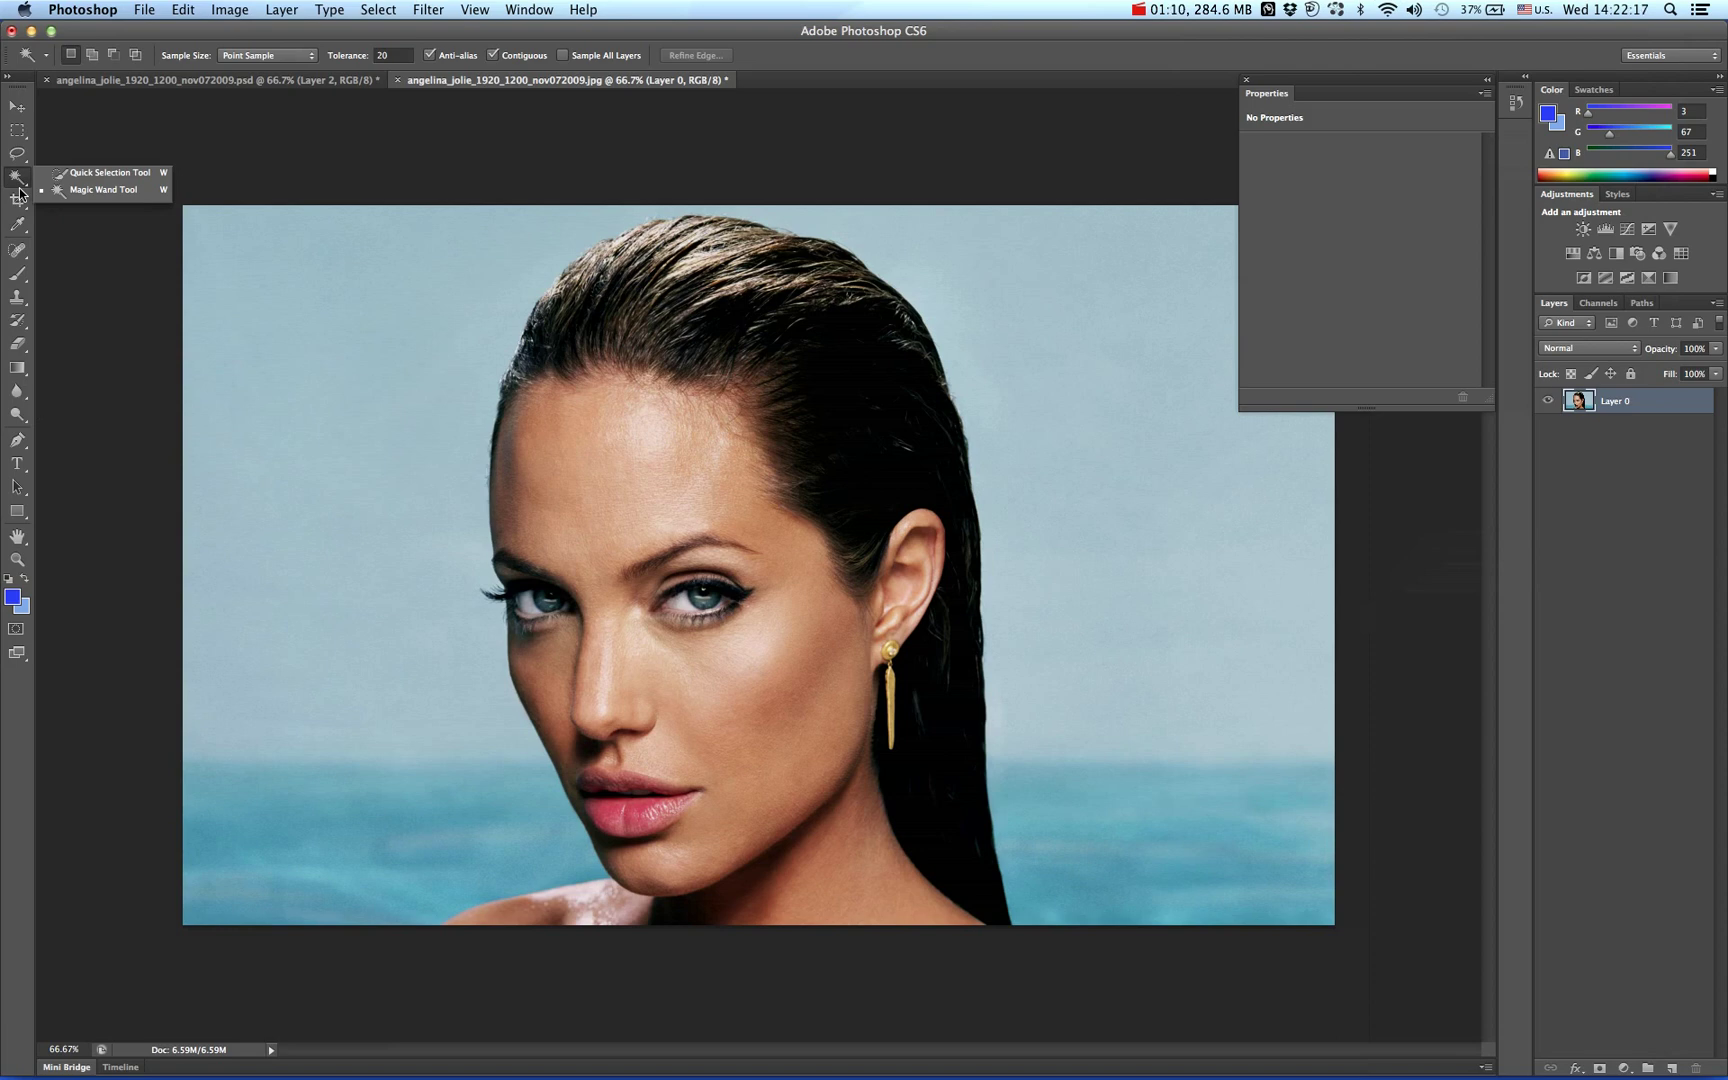
left_click(92, 203)
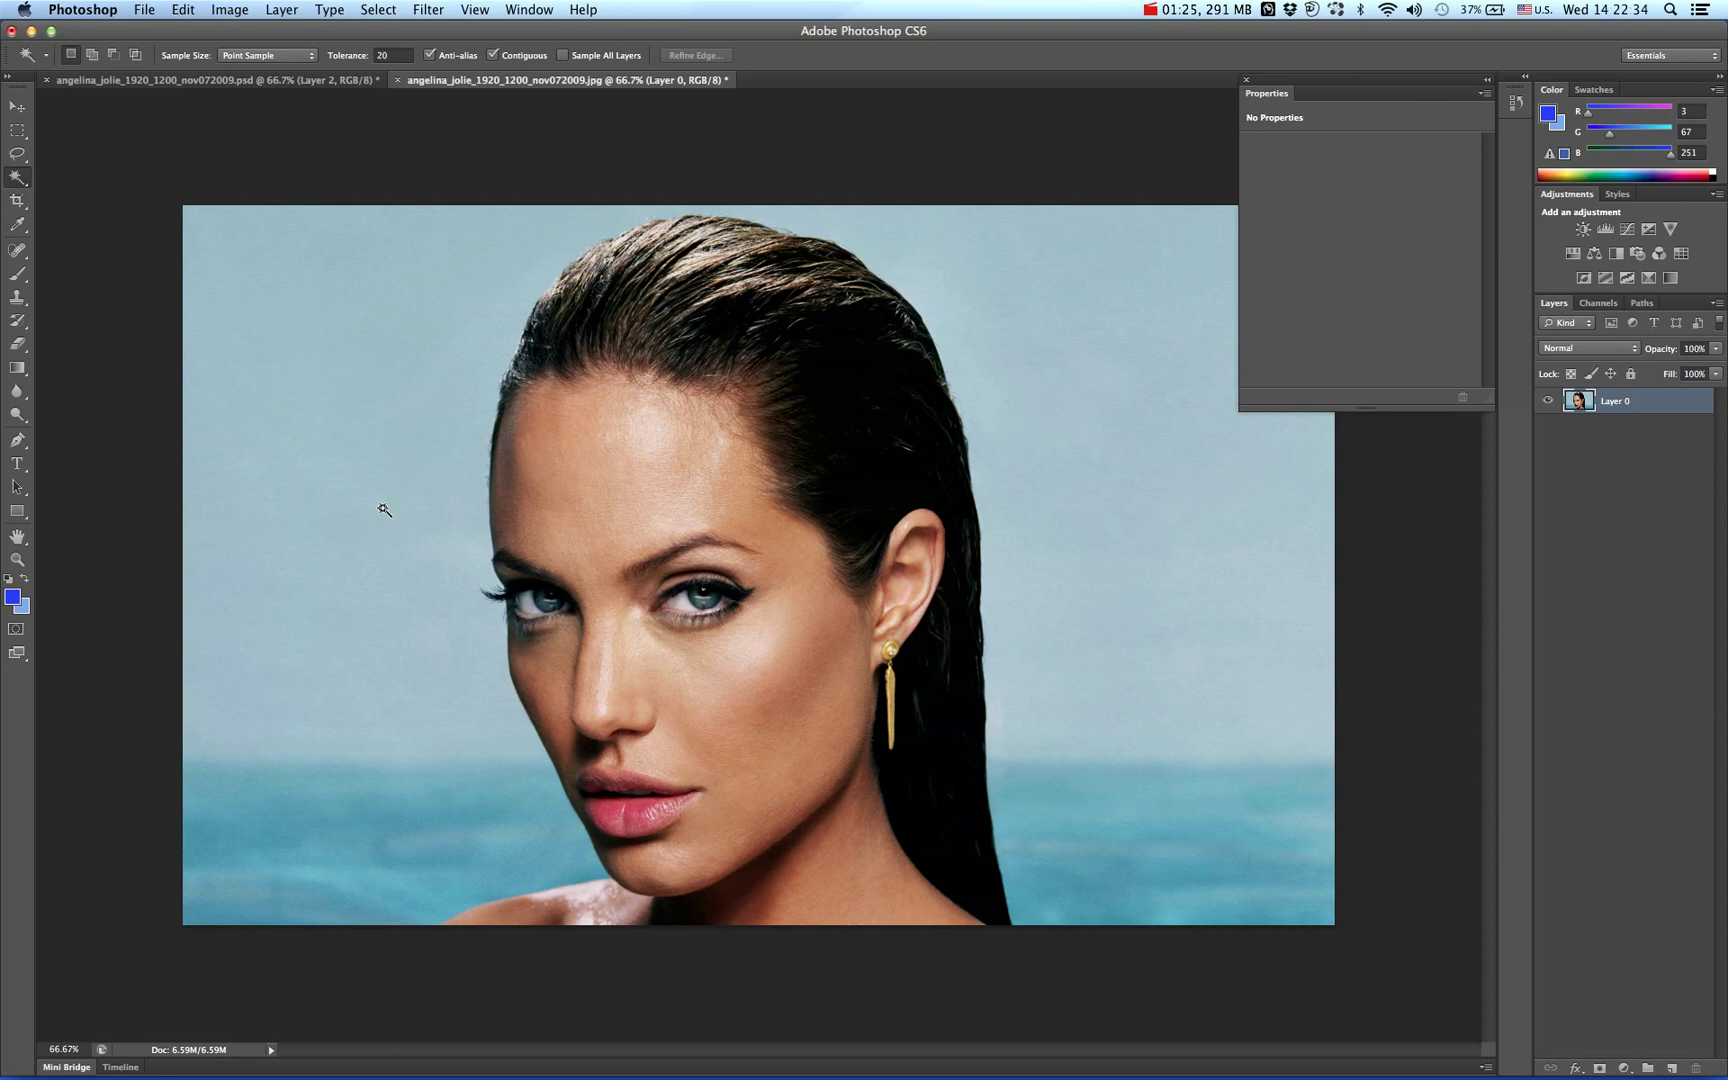
left_click(383, 509)
left_click(450, 815, "shift")
left_click(394, 840, "shift")
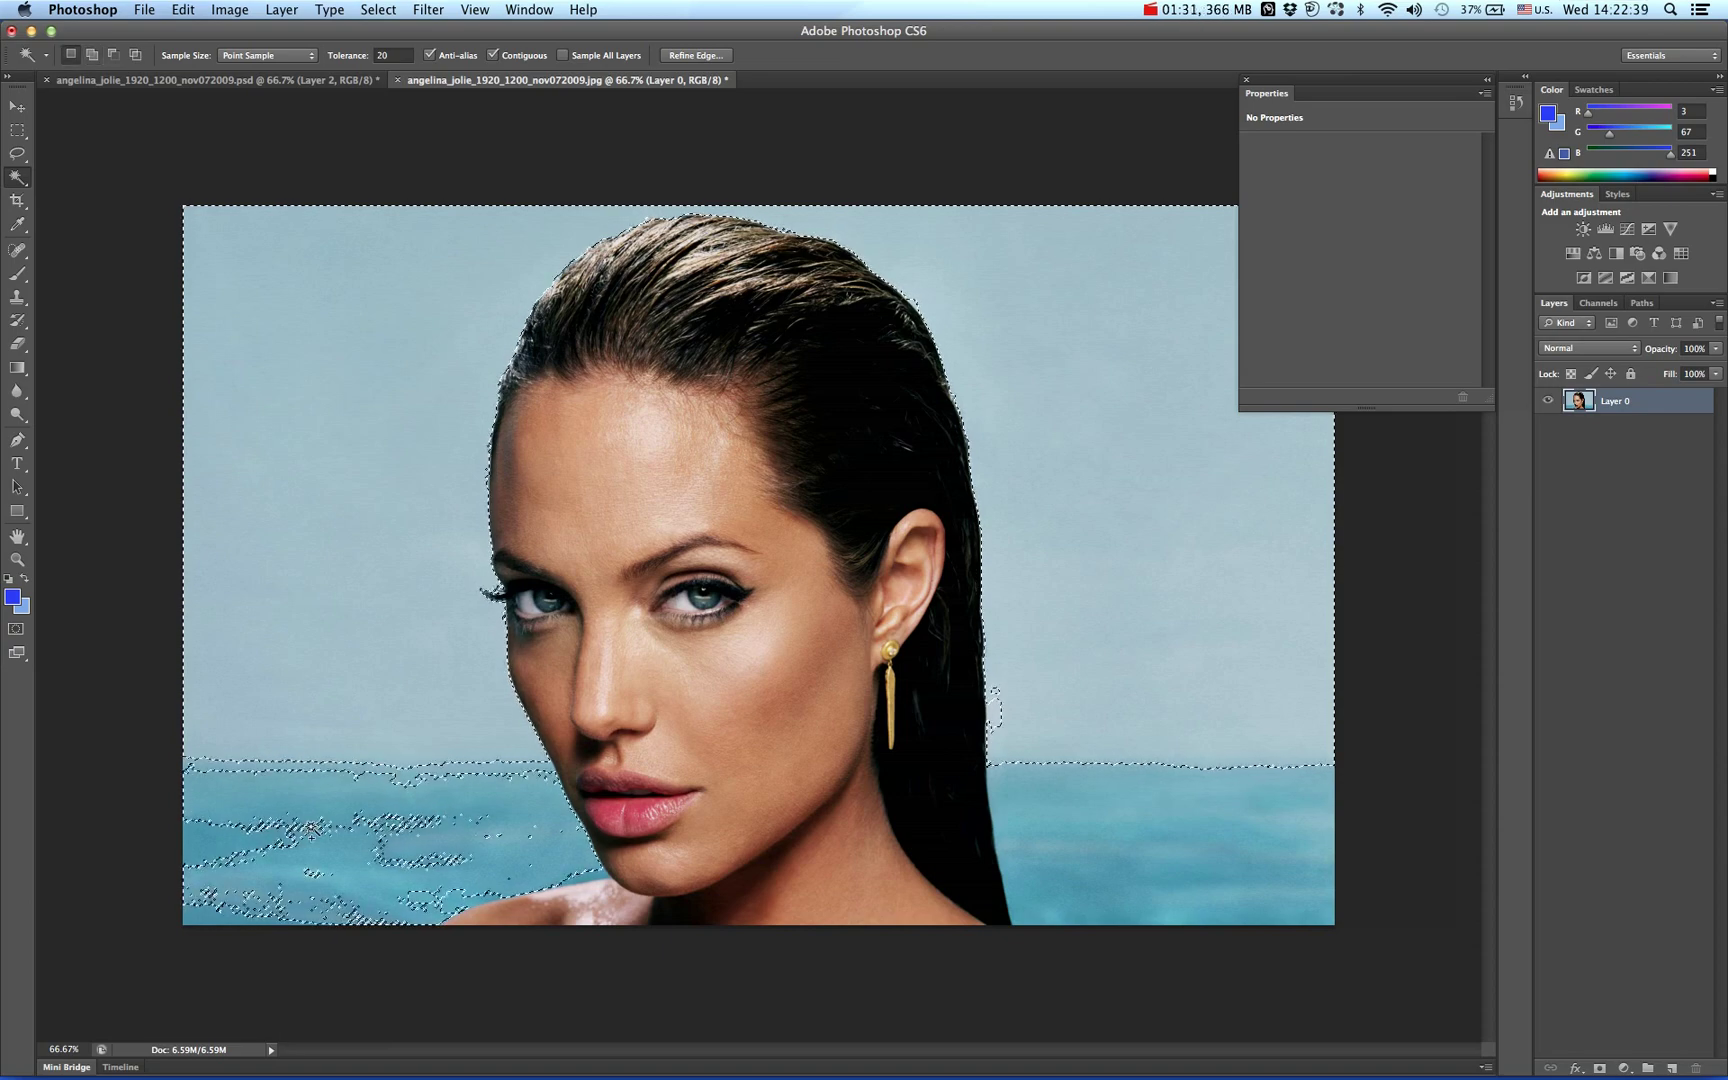
left_click(305, 898, "shift")
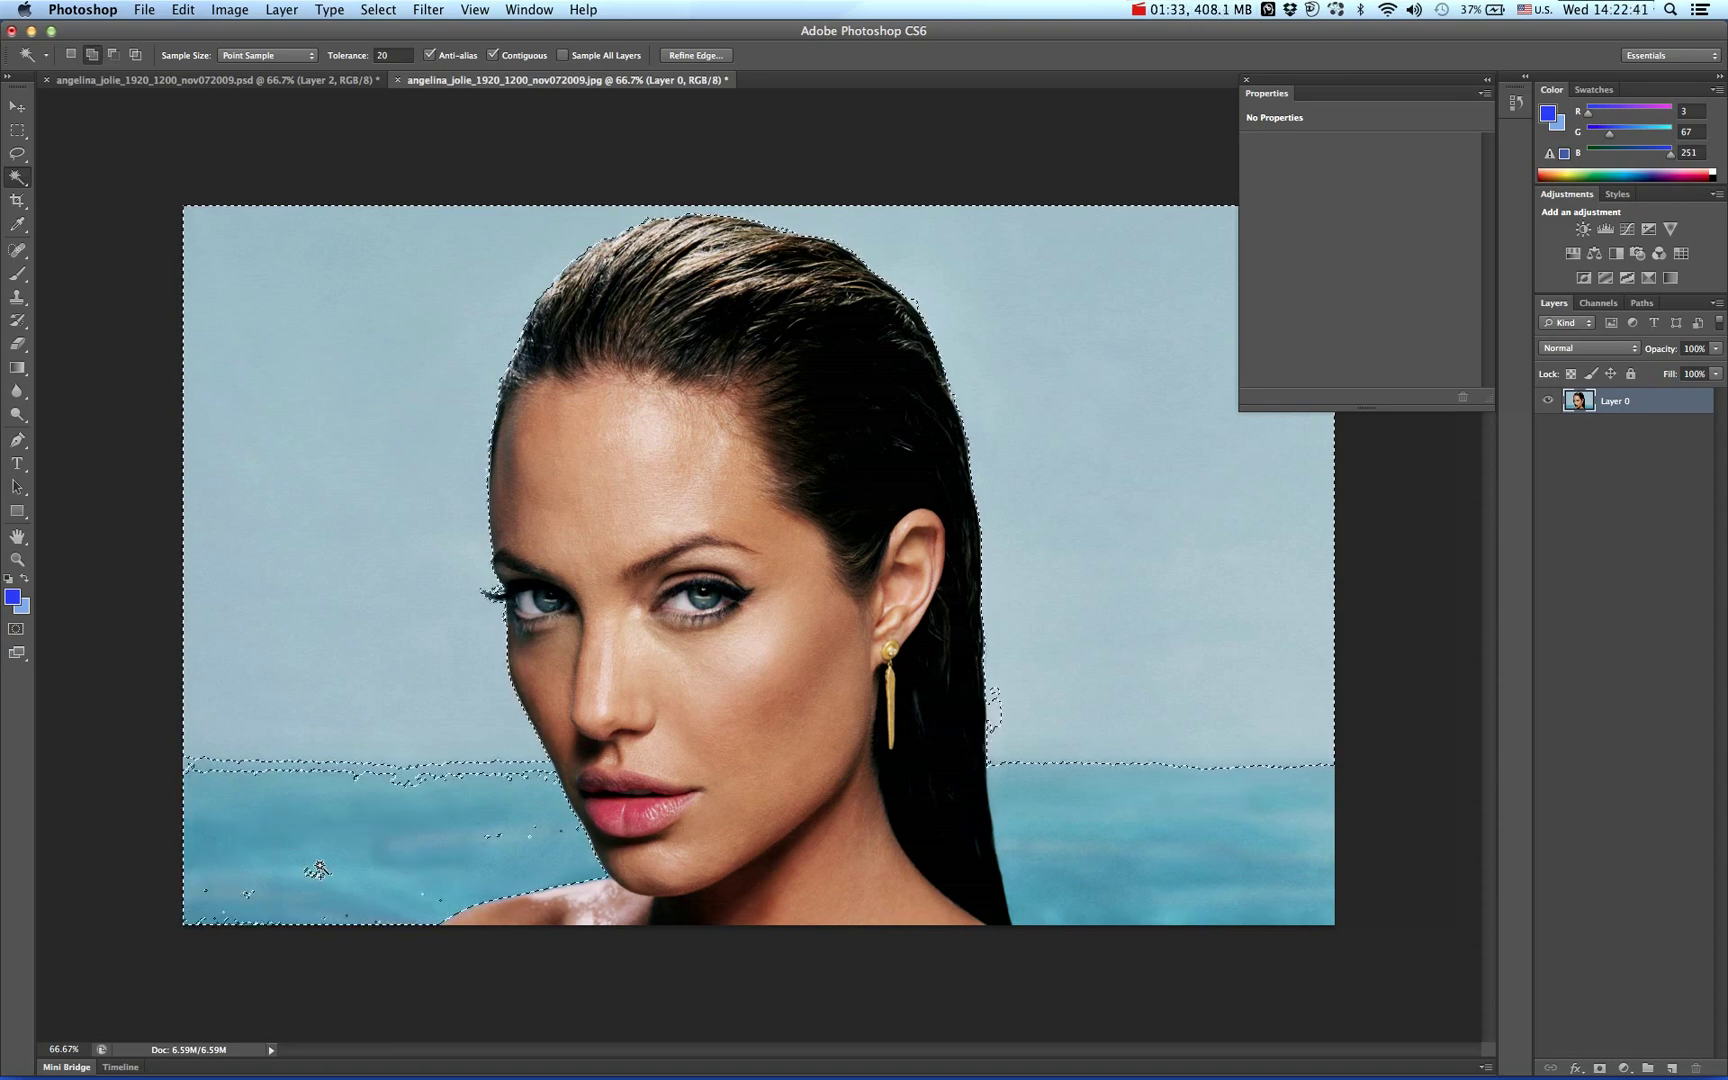
left_click(341, 774, "shift")
left_click(395, 779, "shift")
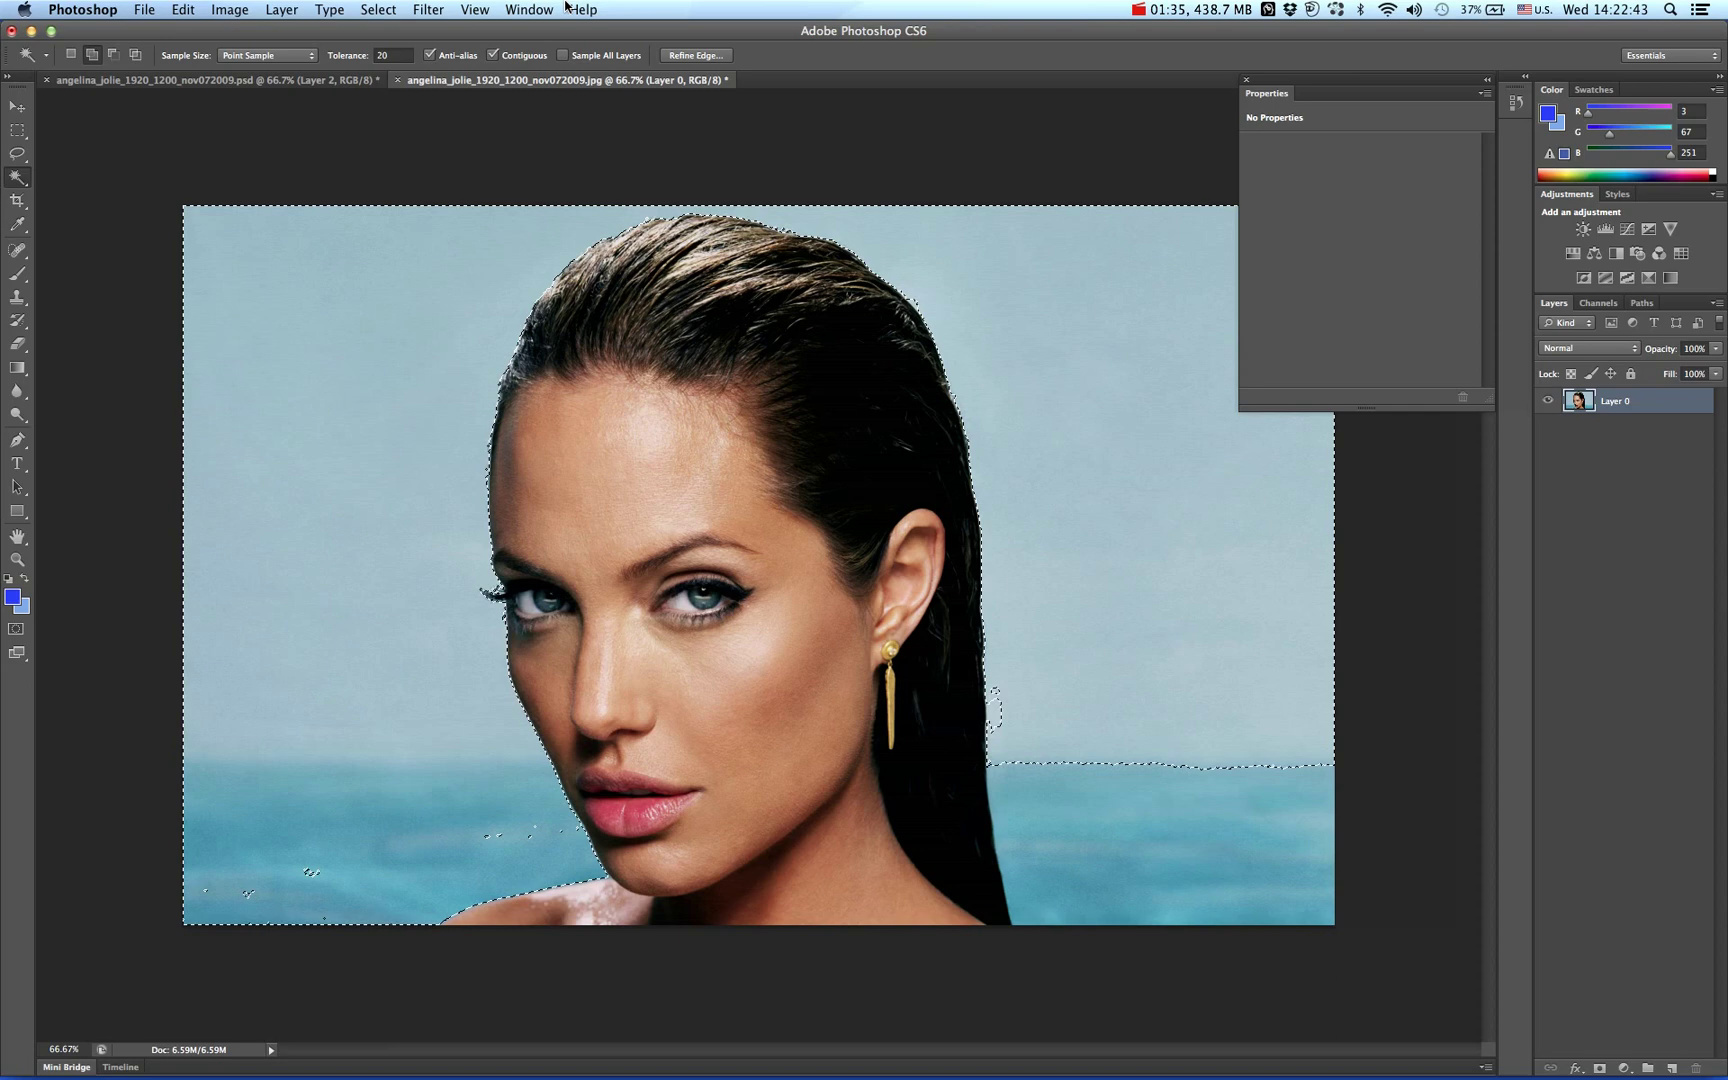
Set Tolerance to 30 and reselect the sky plus the left and right sea.
left_click(387, 55)
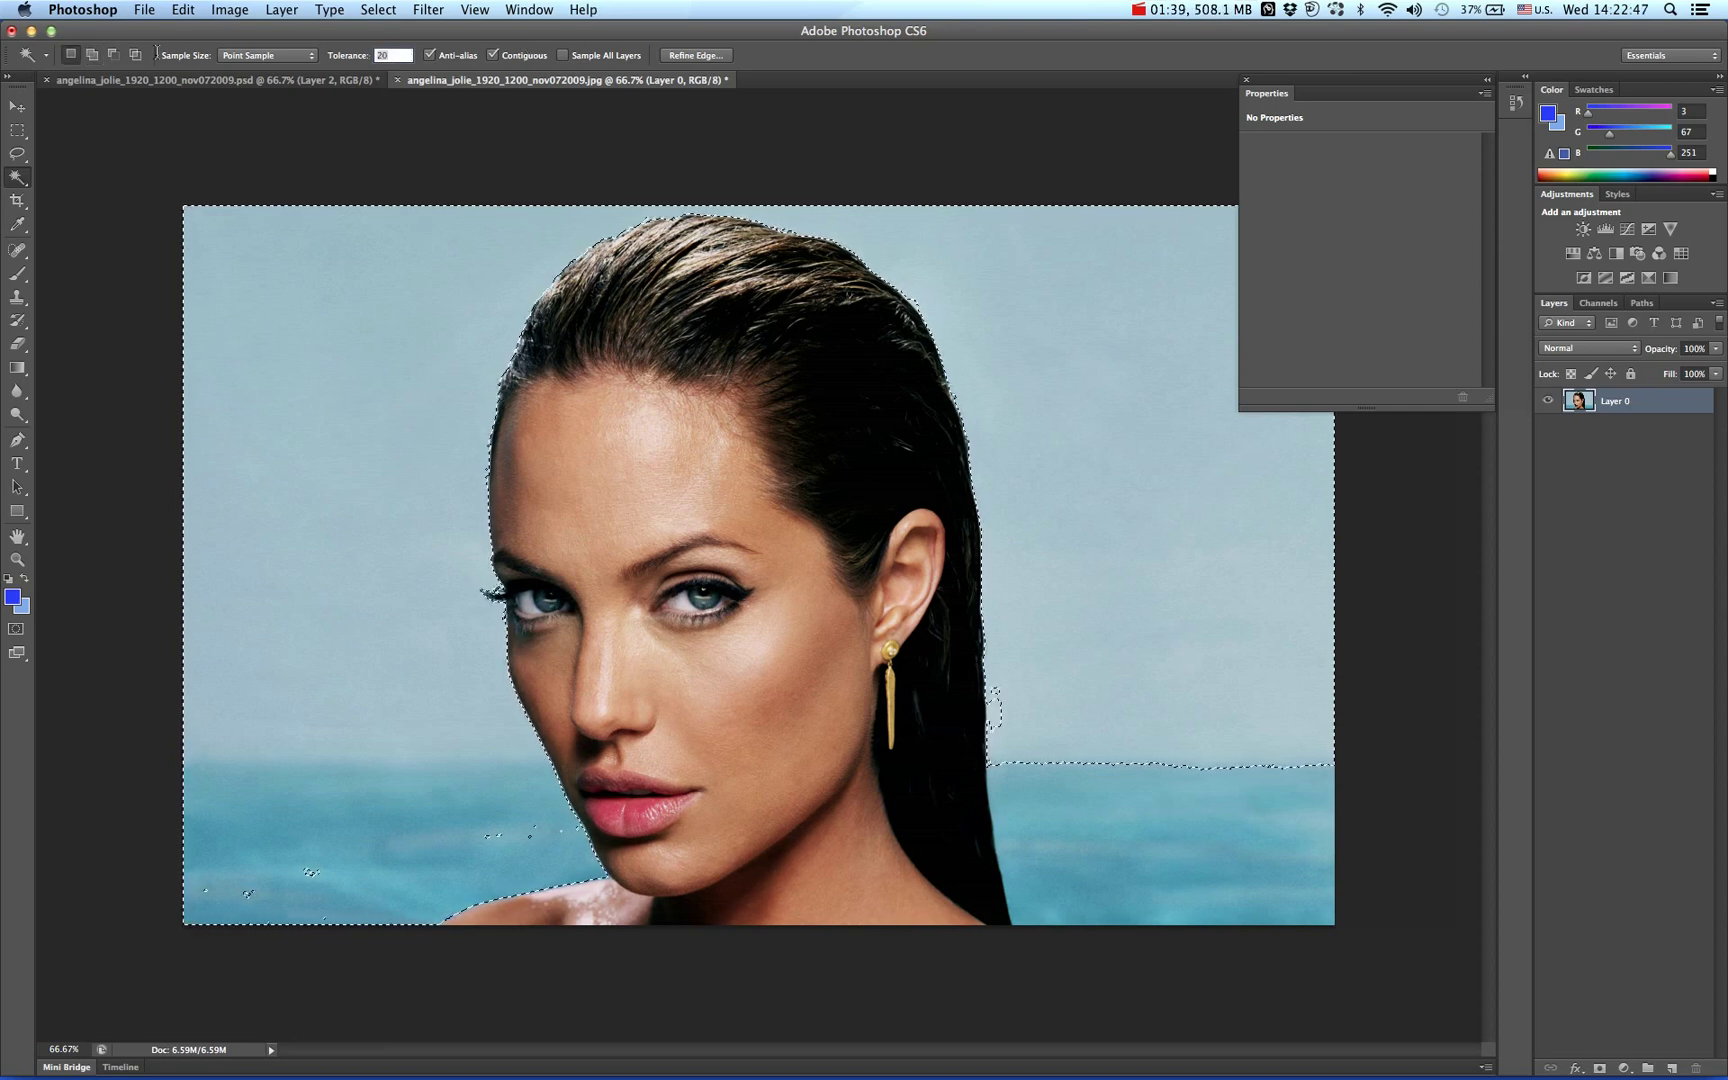
type("30")
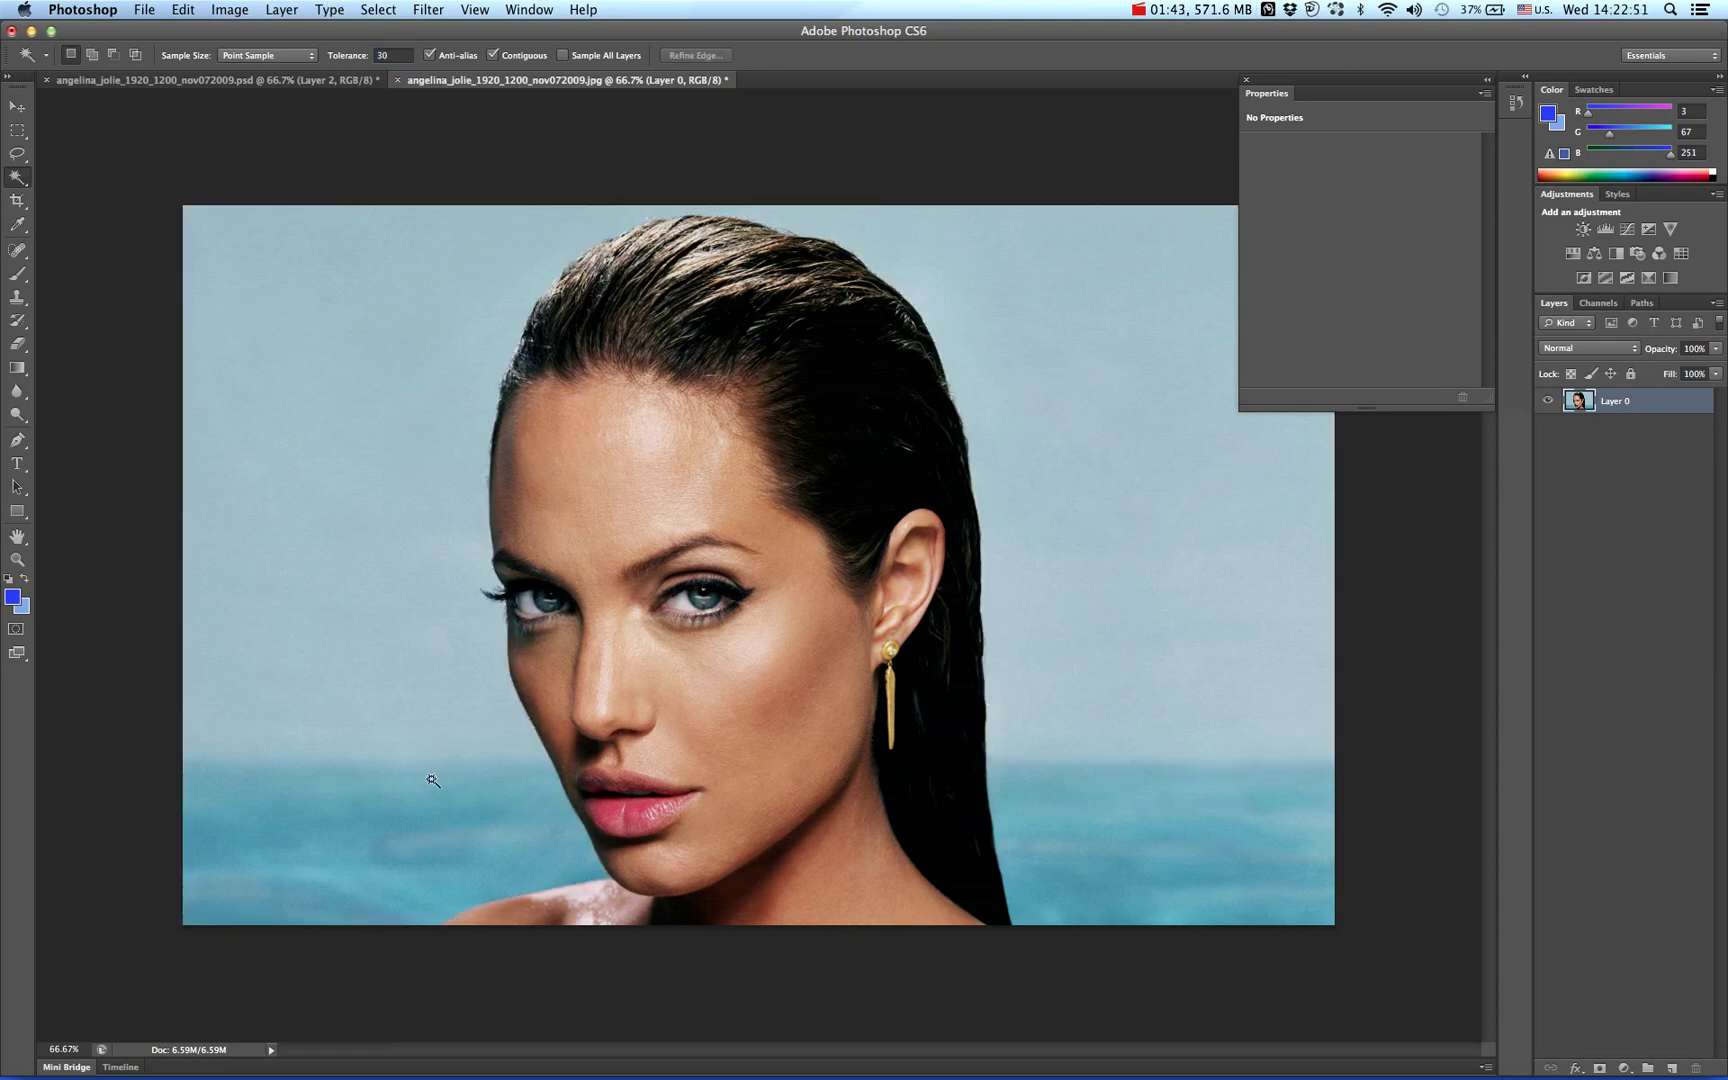
key("super+z")
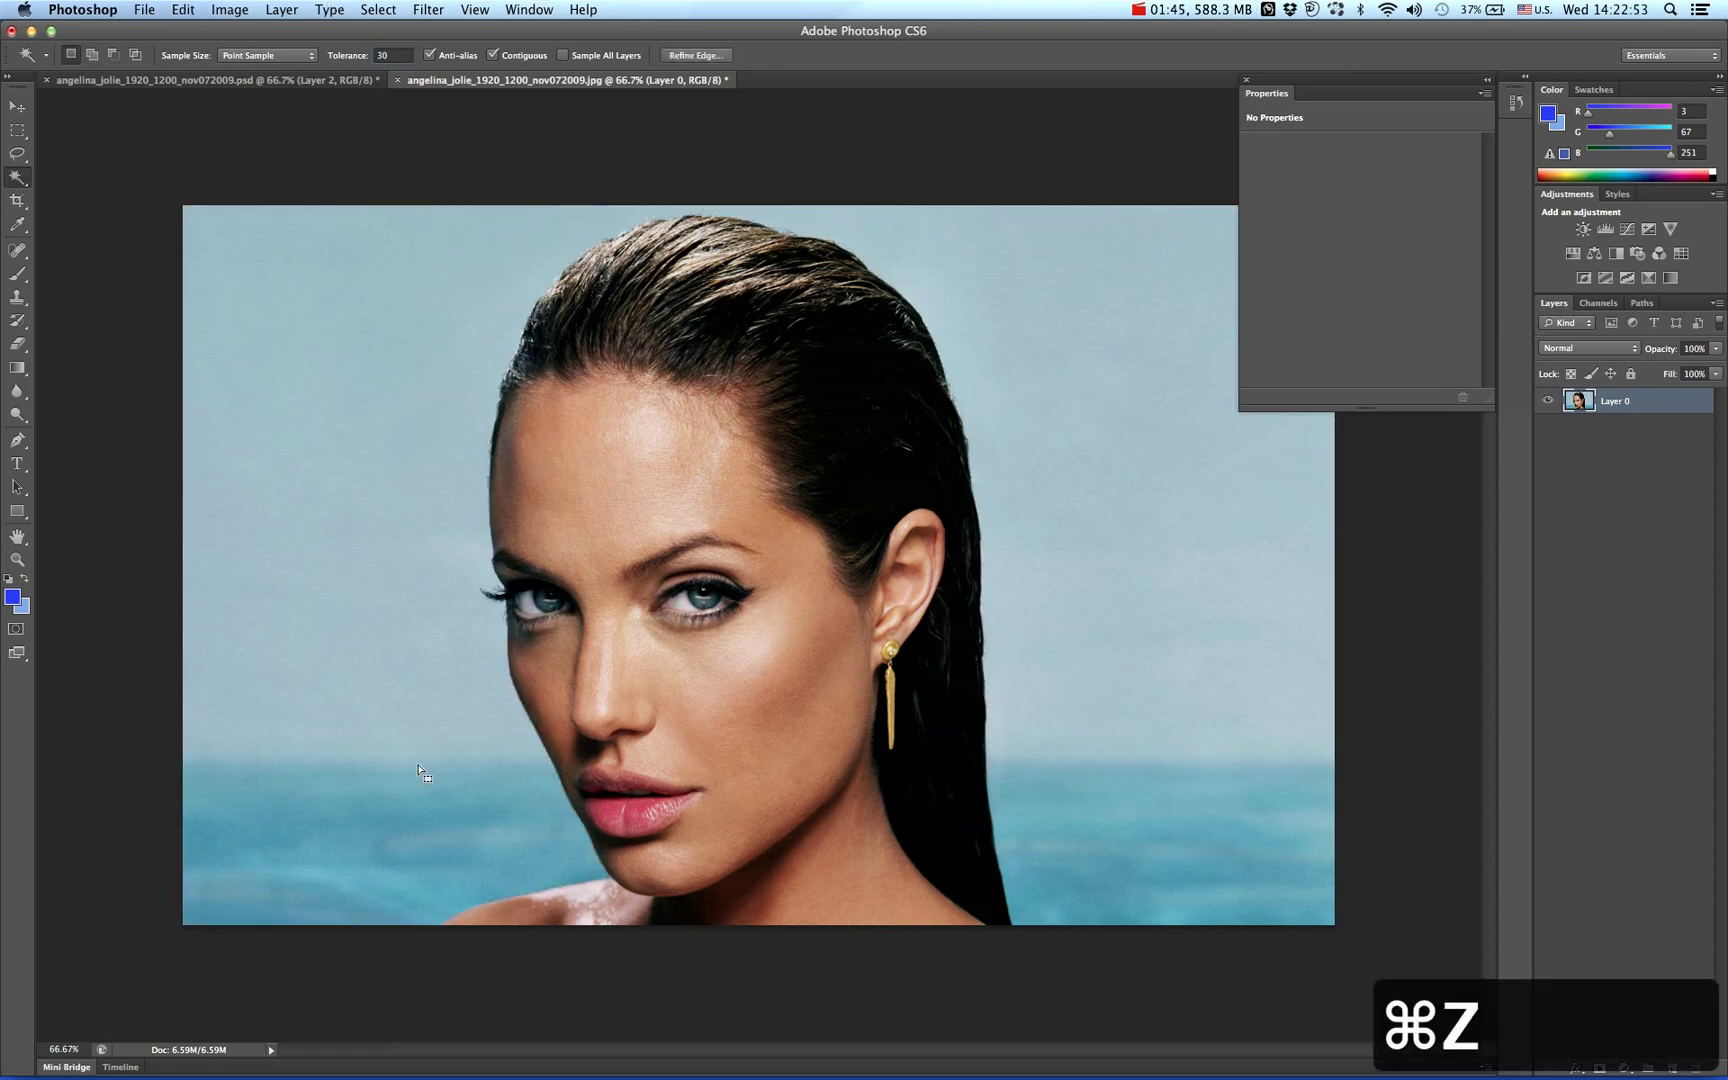
left_click(447, 775)
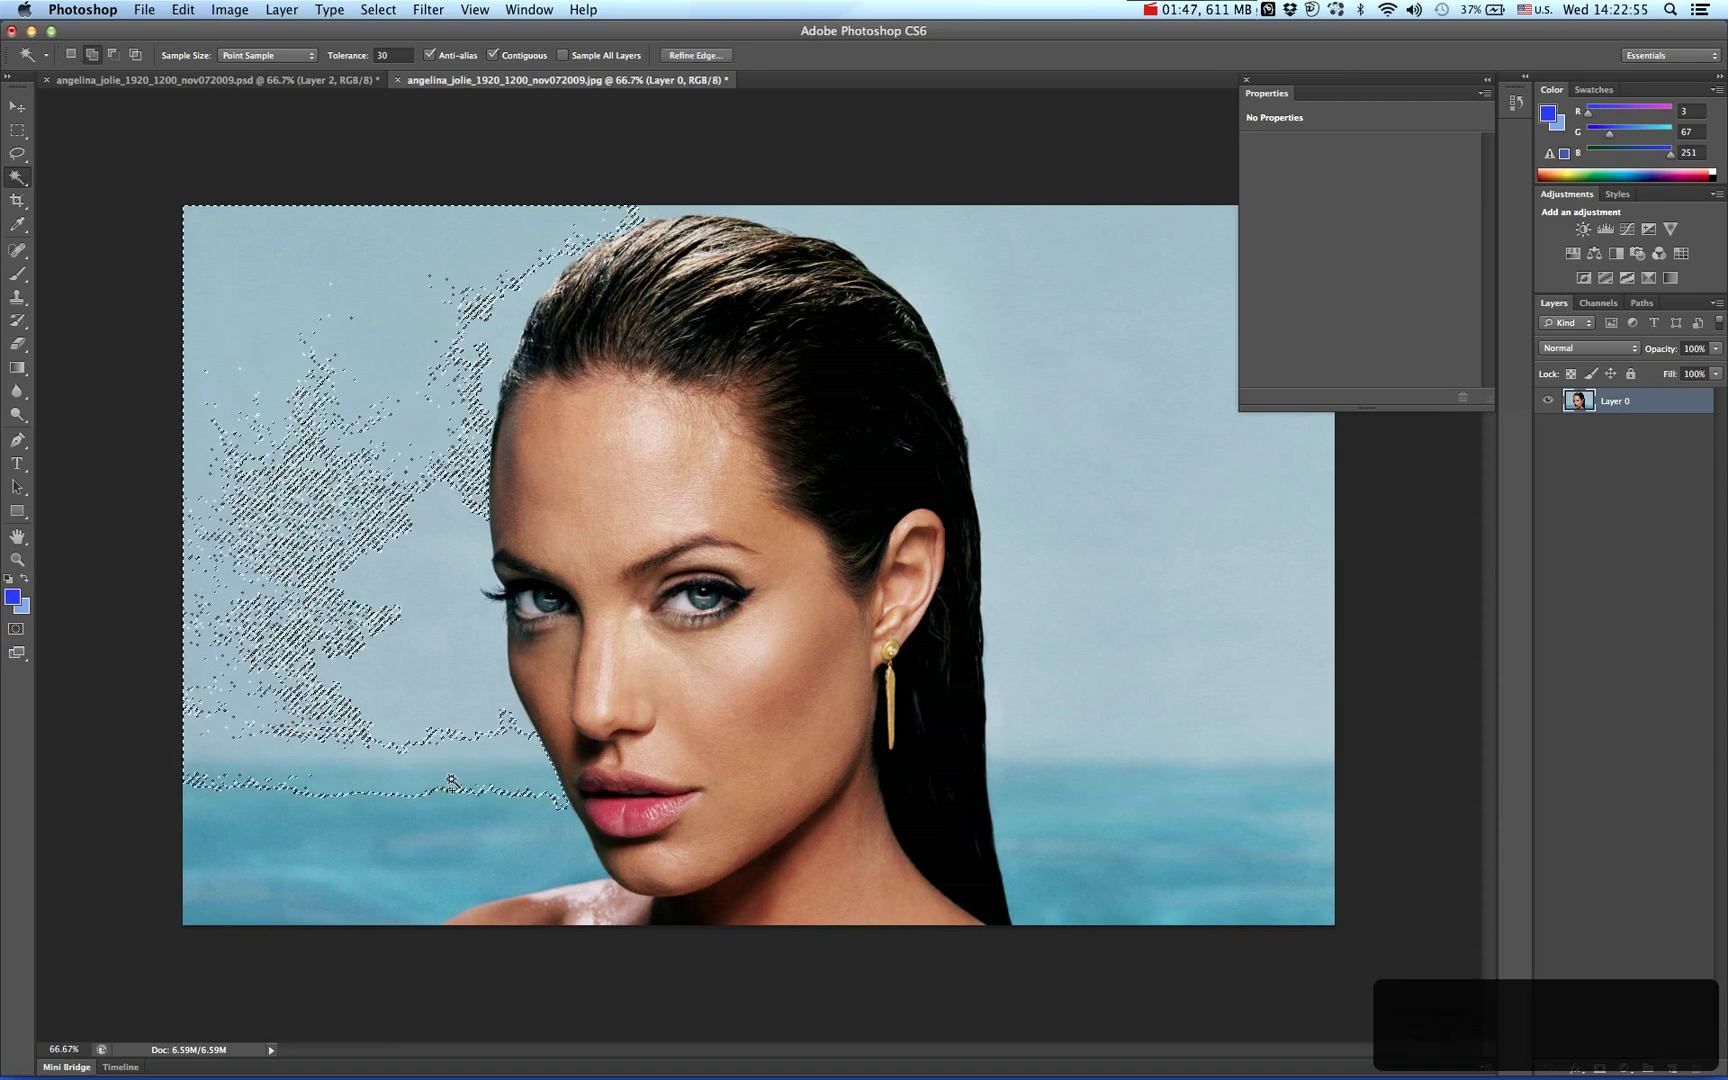
key("super+z")
left_click(446, 777)
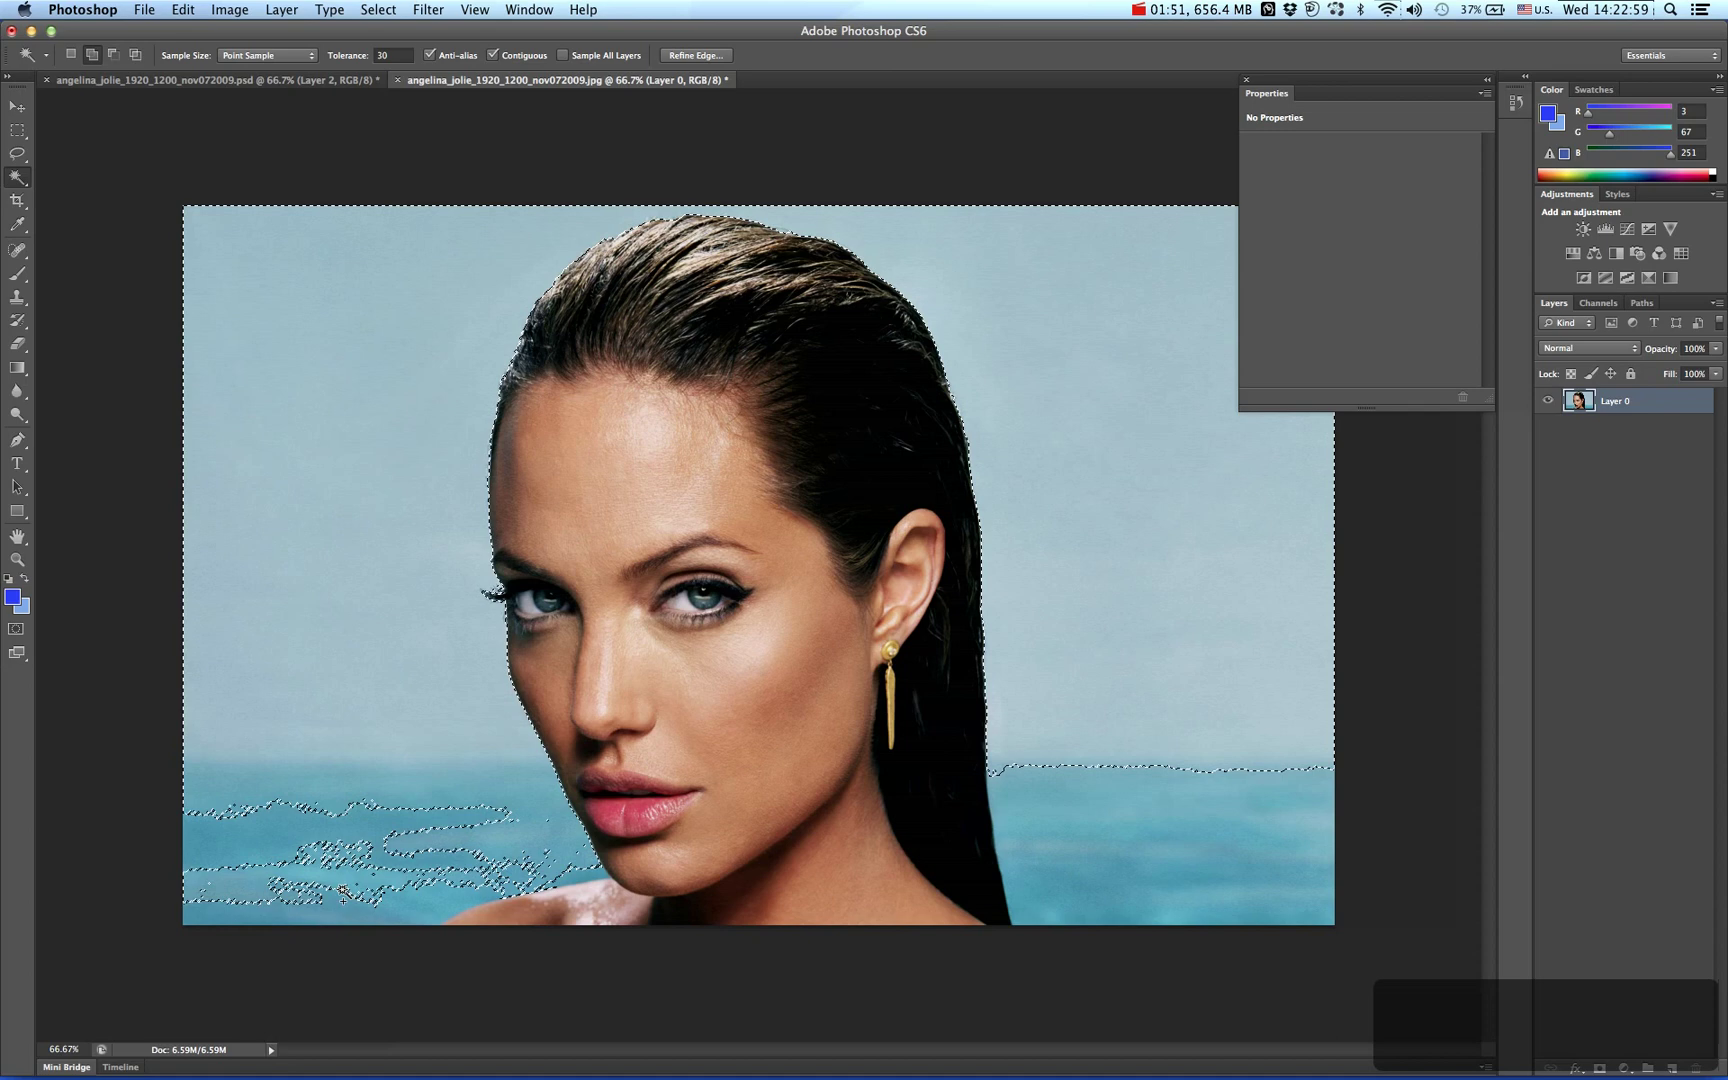
left_click(221, 891, "shift")
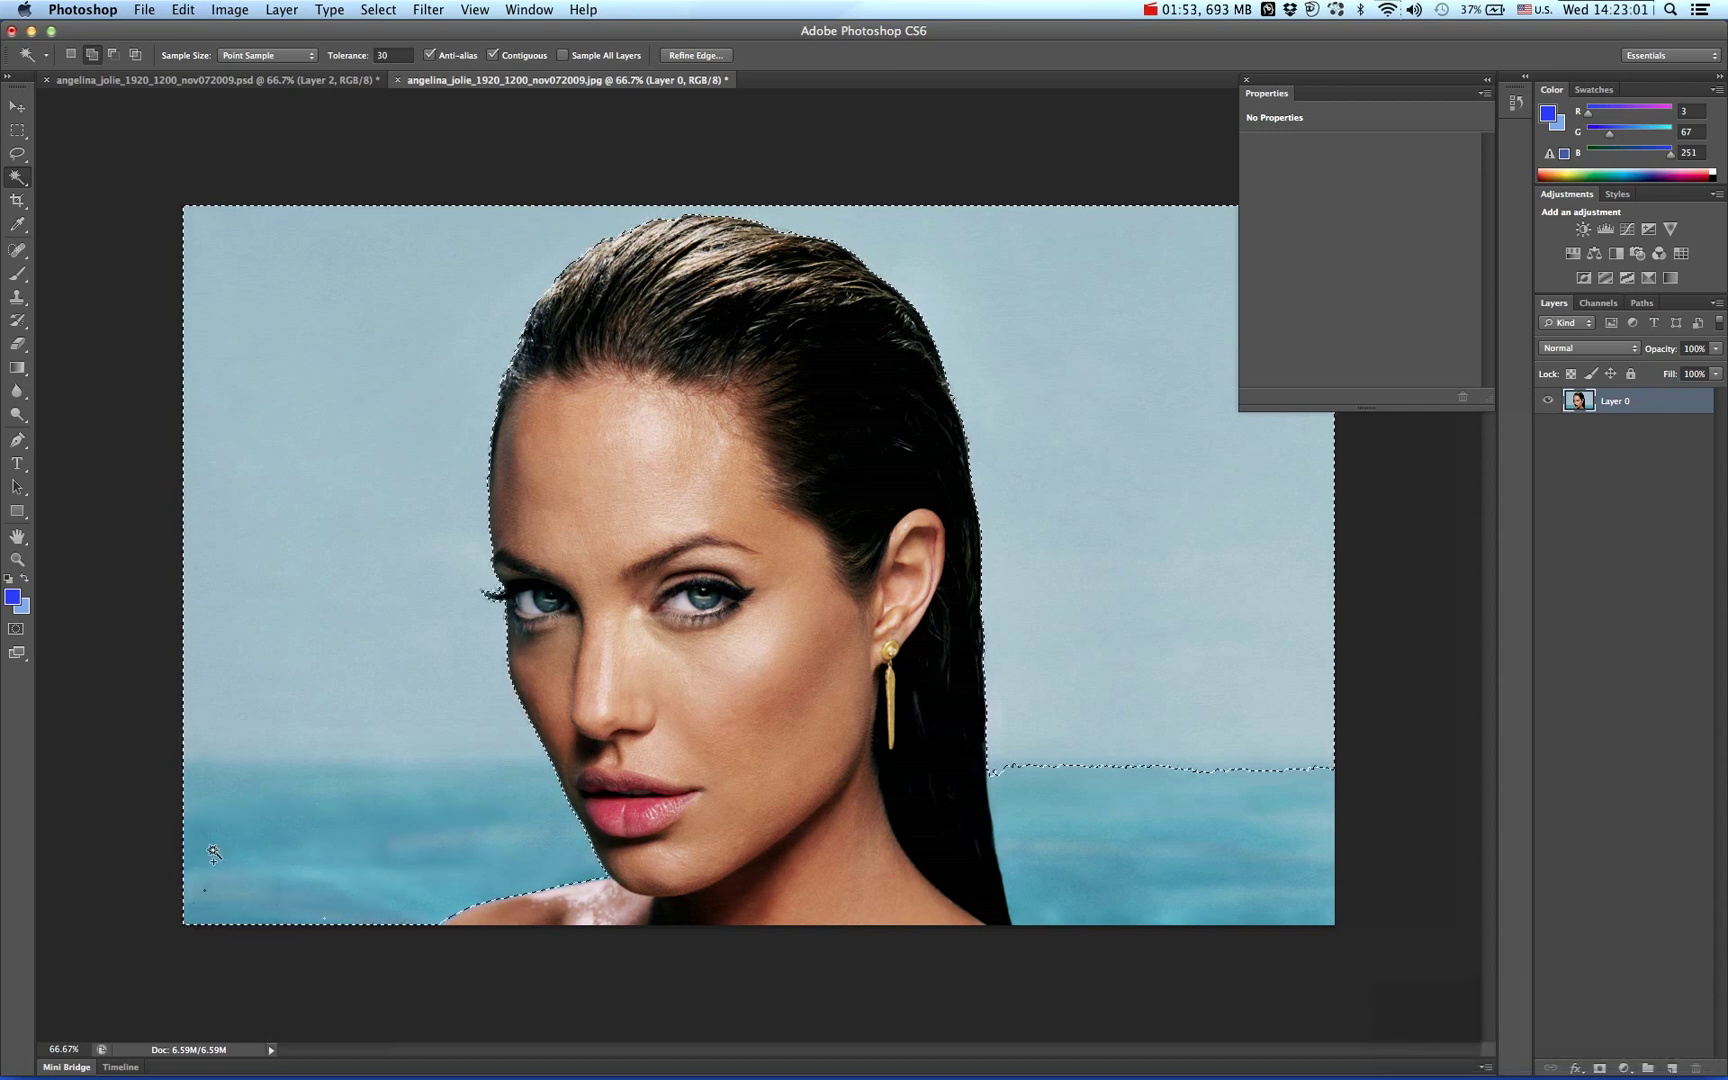
left_click(223, 901, "shift")
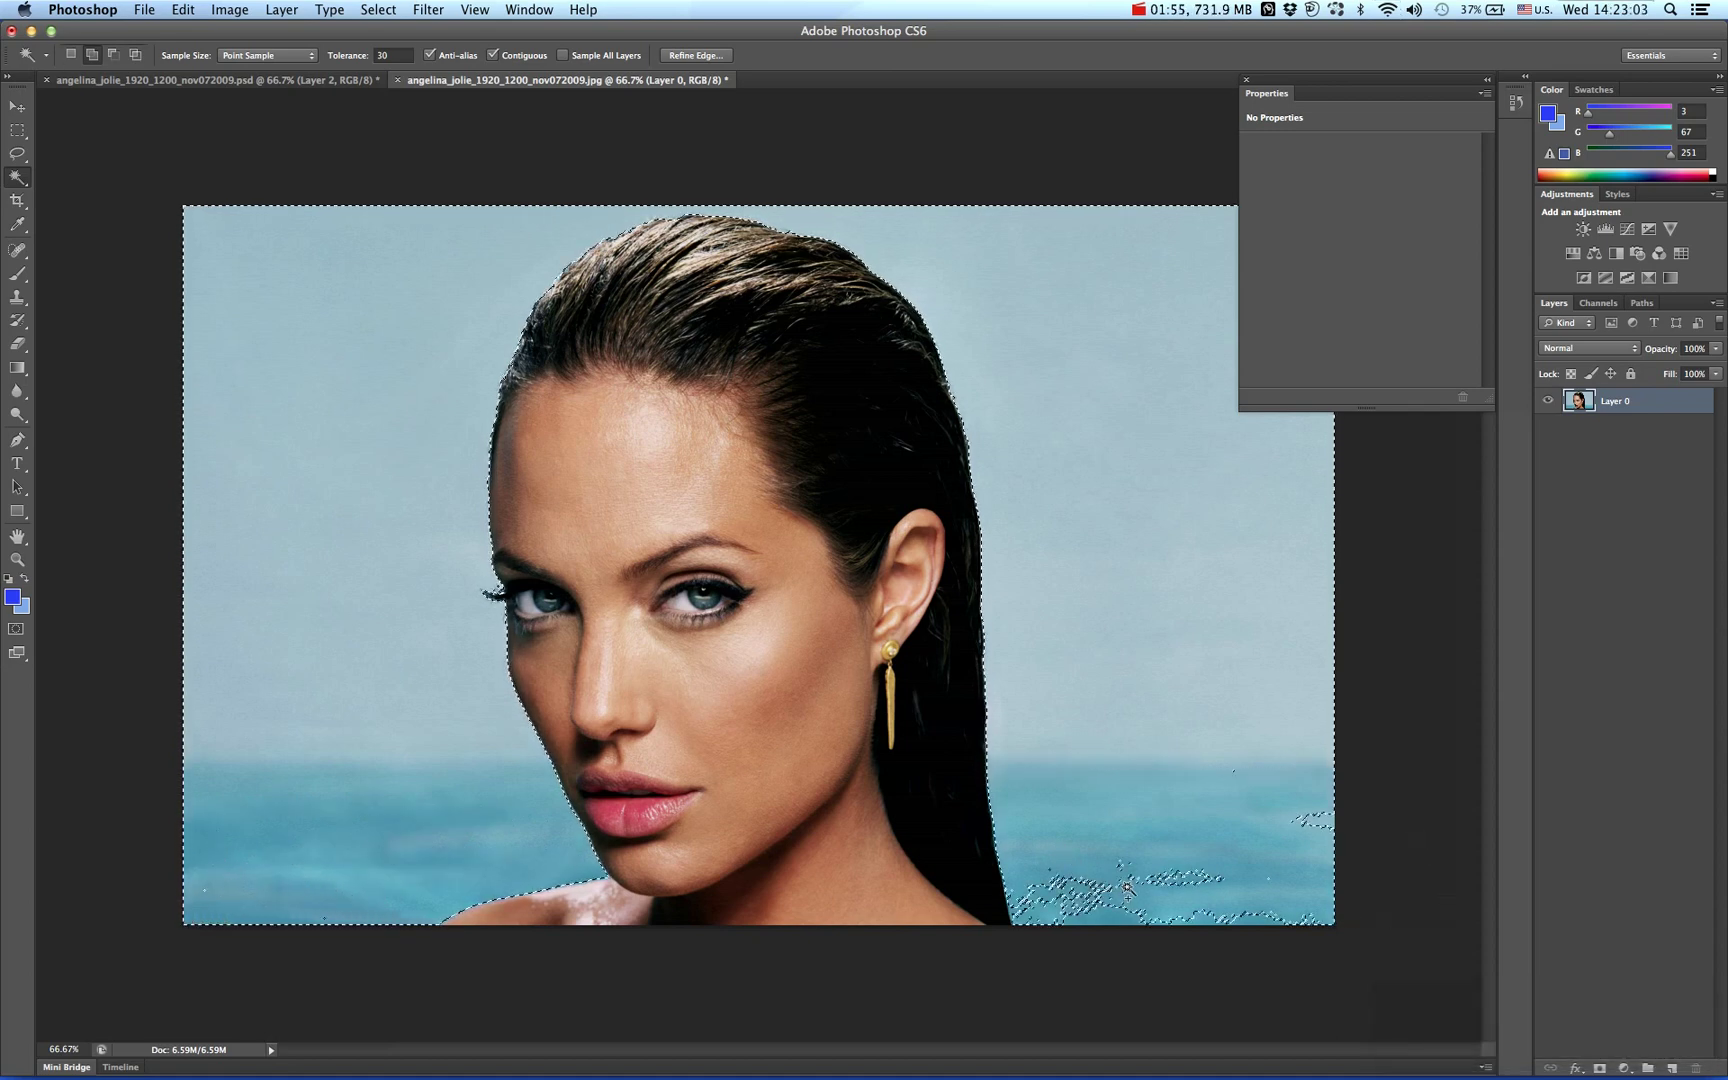
left_click(1059, 854, "shift")
left_click(1311, 819, "shift")
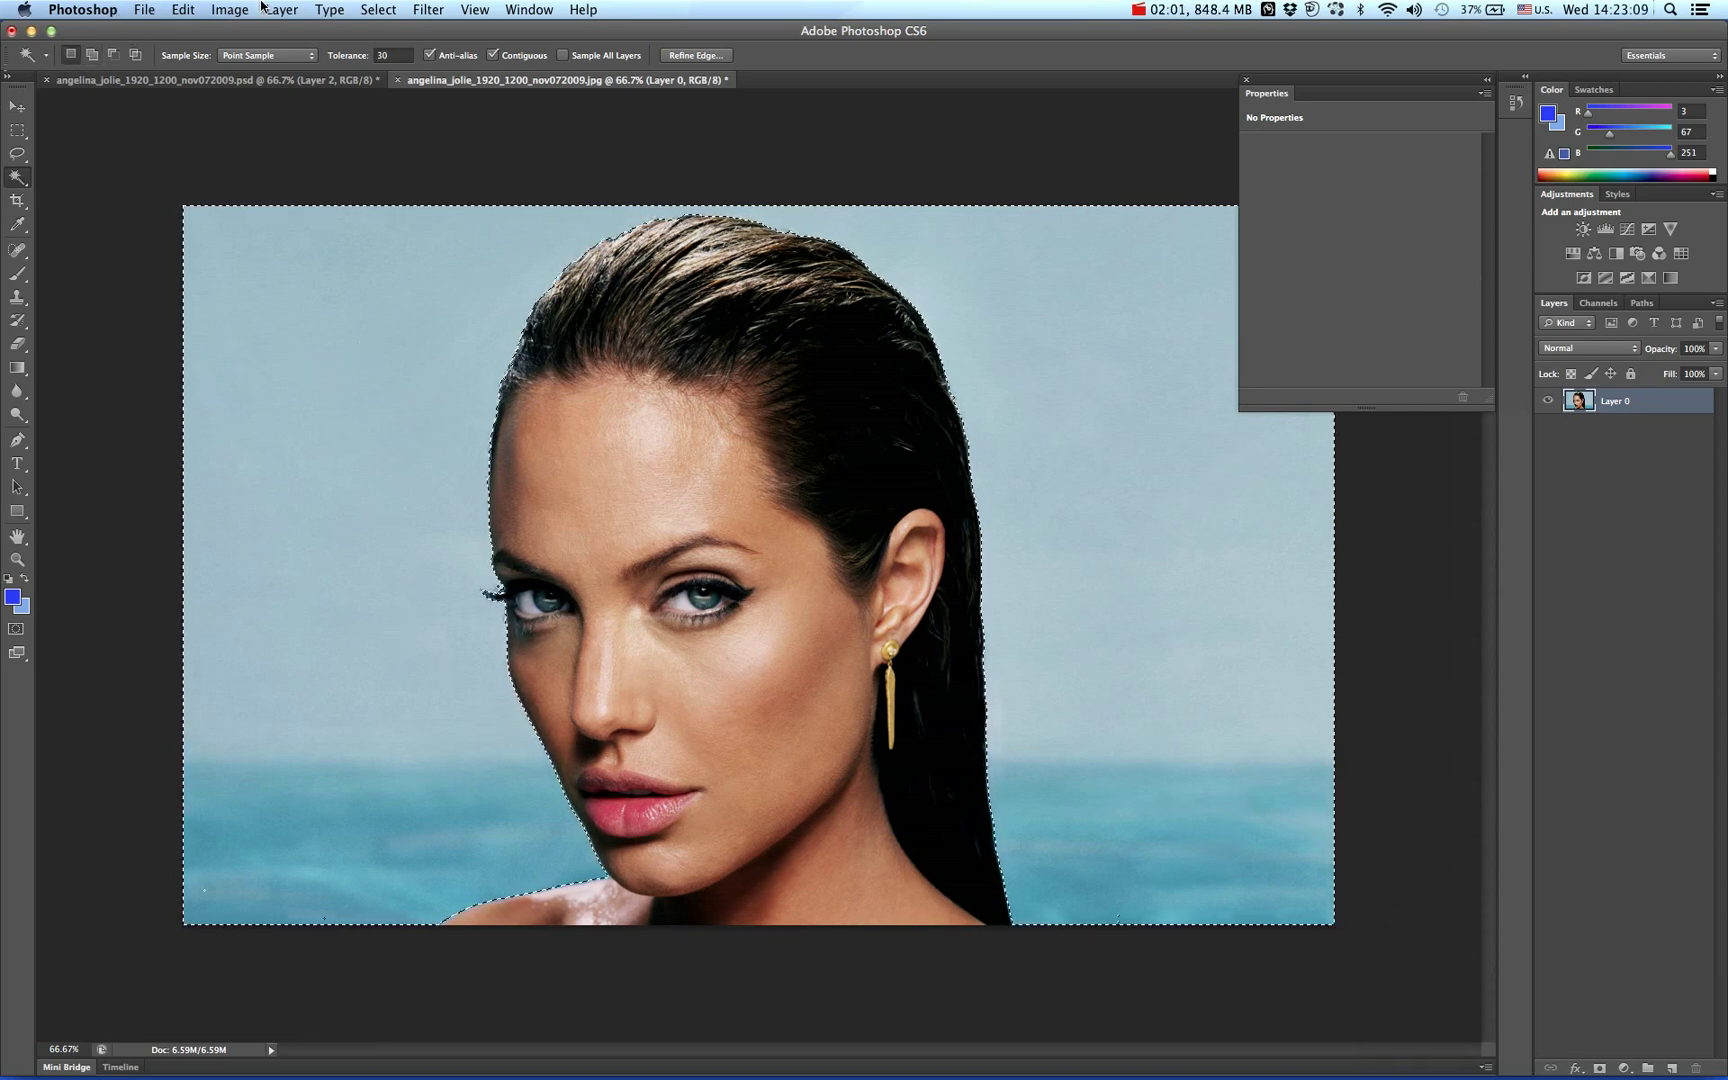
left_click(230, 10)
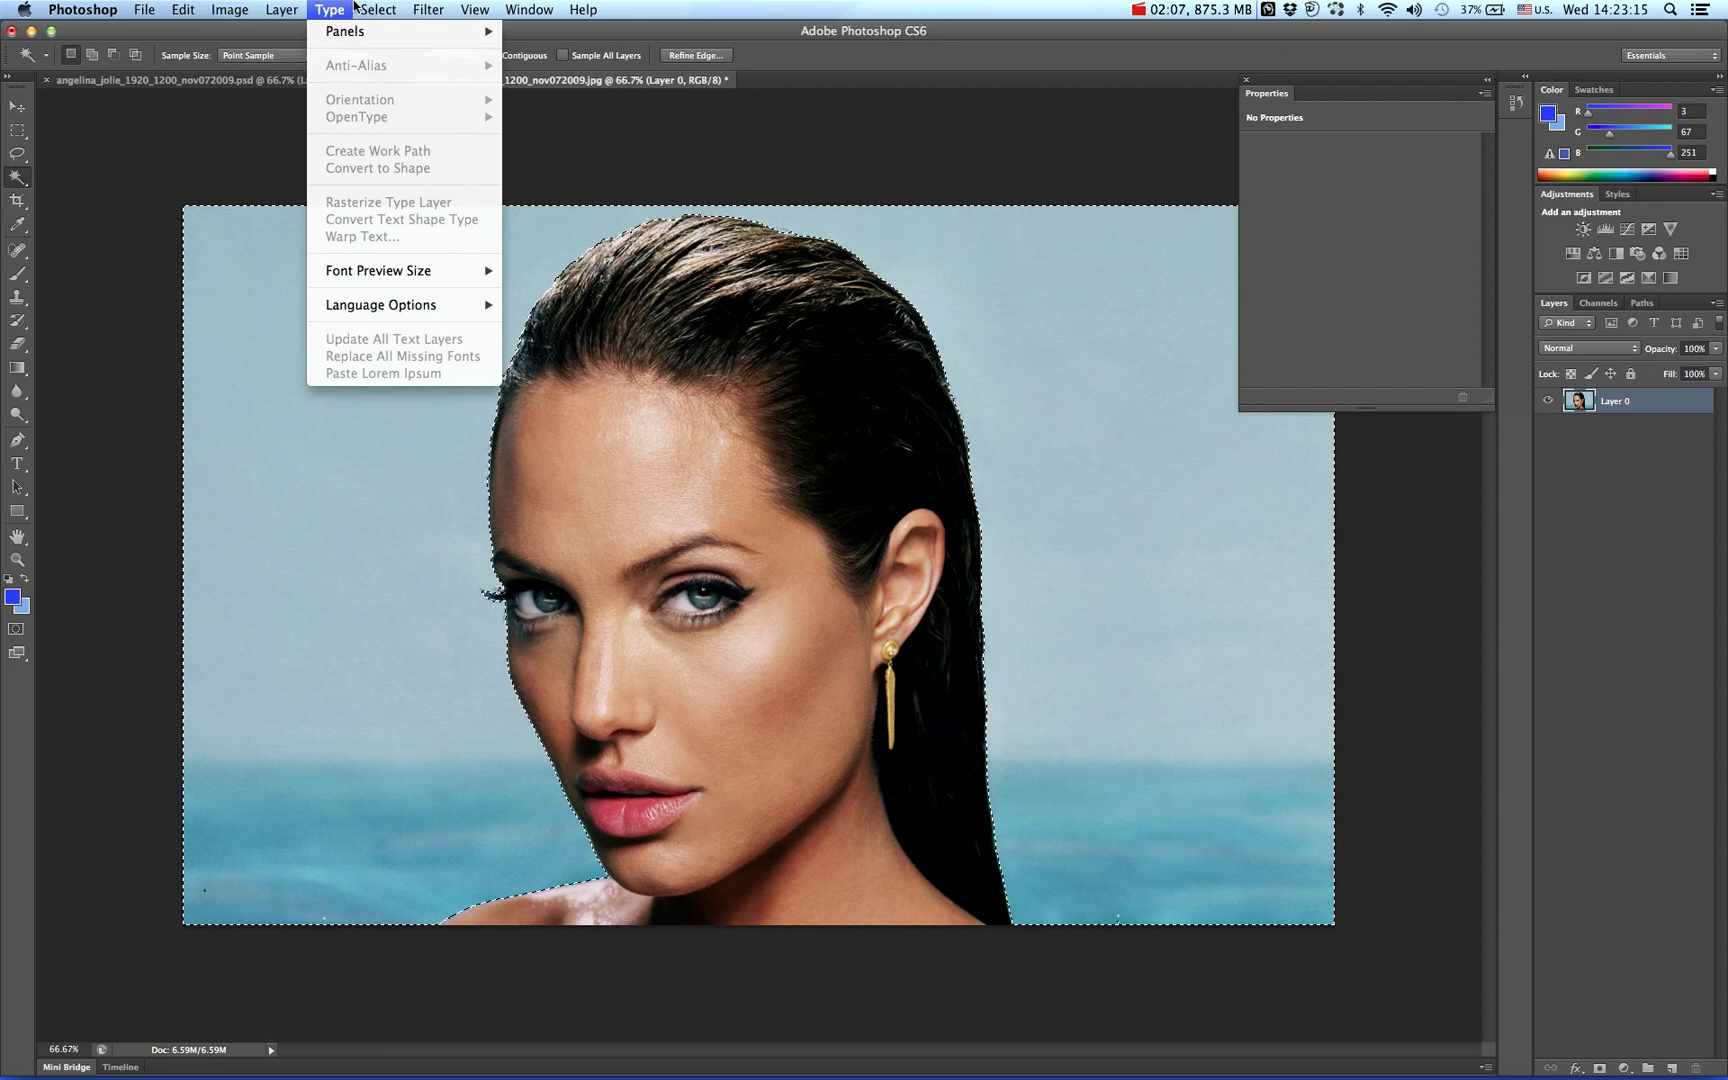
mouse_move(379, 9)
mouse_move(446, 236)
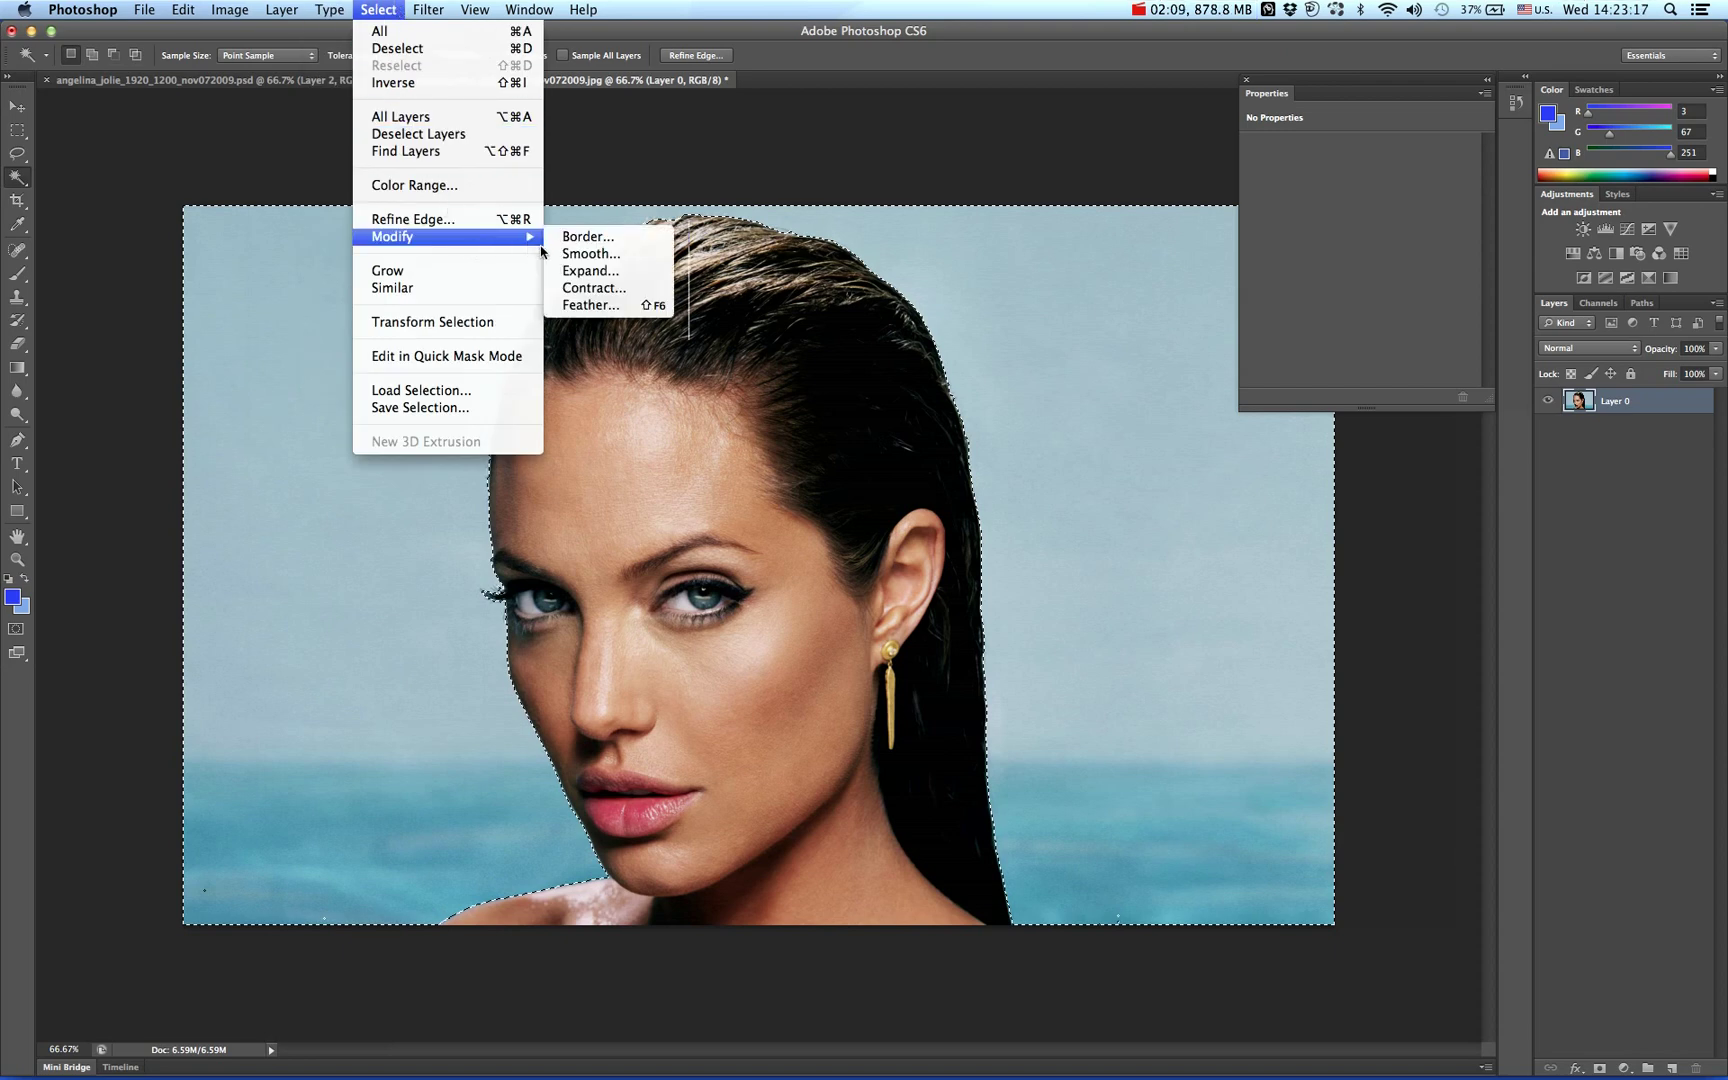
Smooth the selection with a 10 px radius and cut the sky and sea away.
left_click(590, 254)
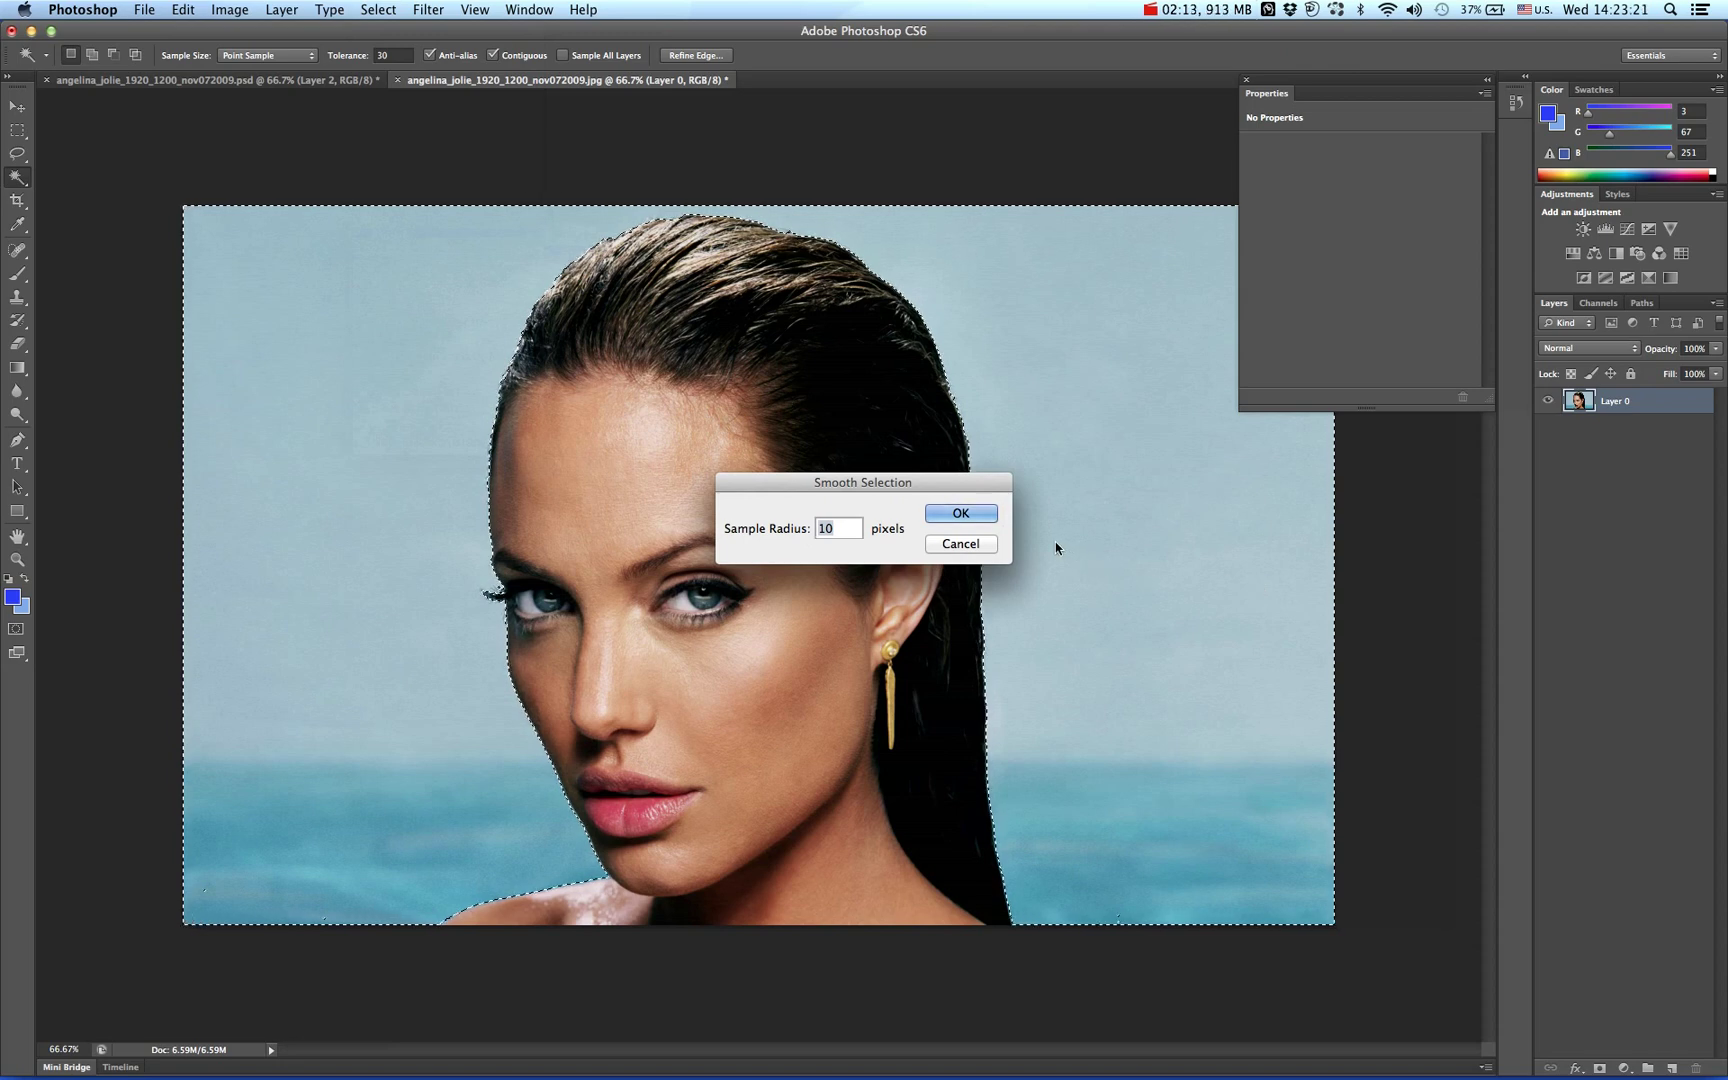
left_click(959, 515)
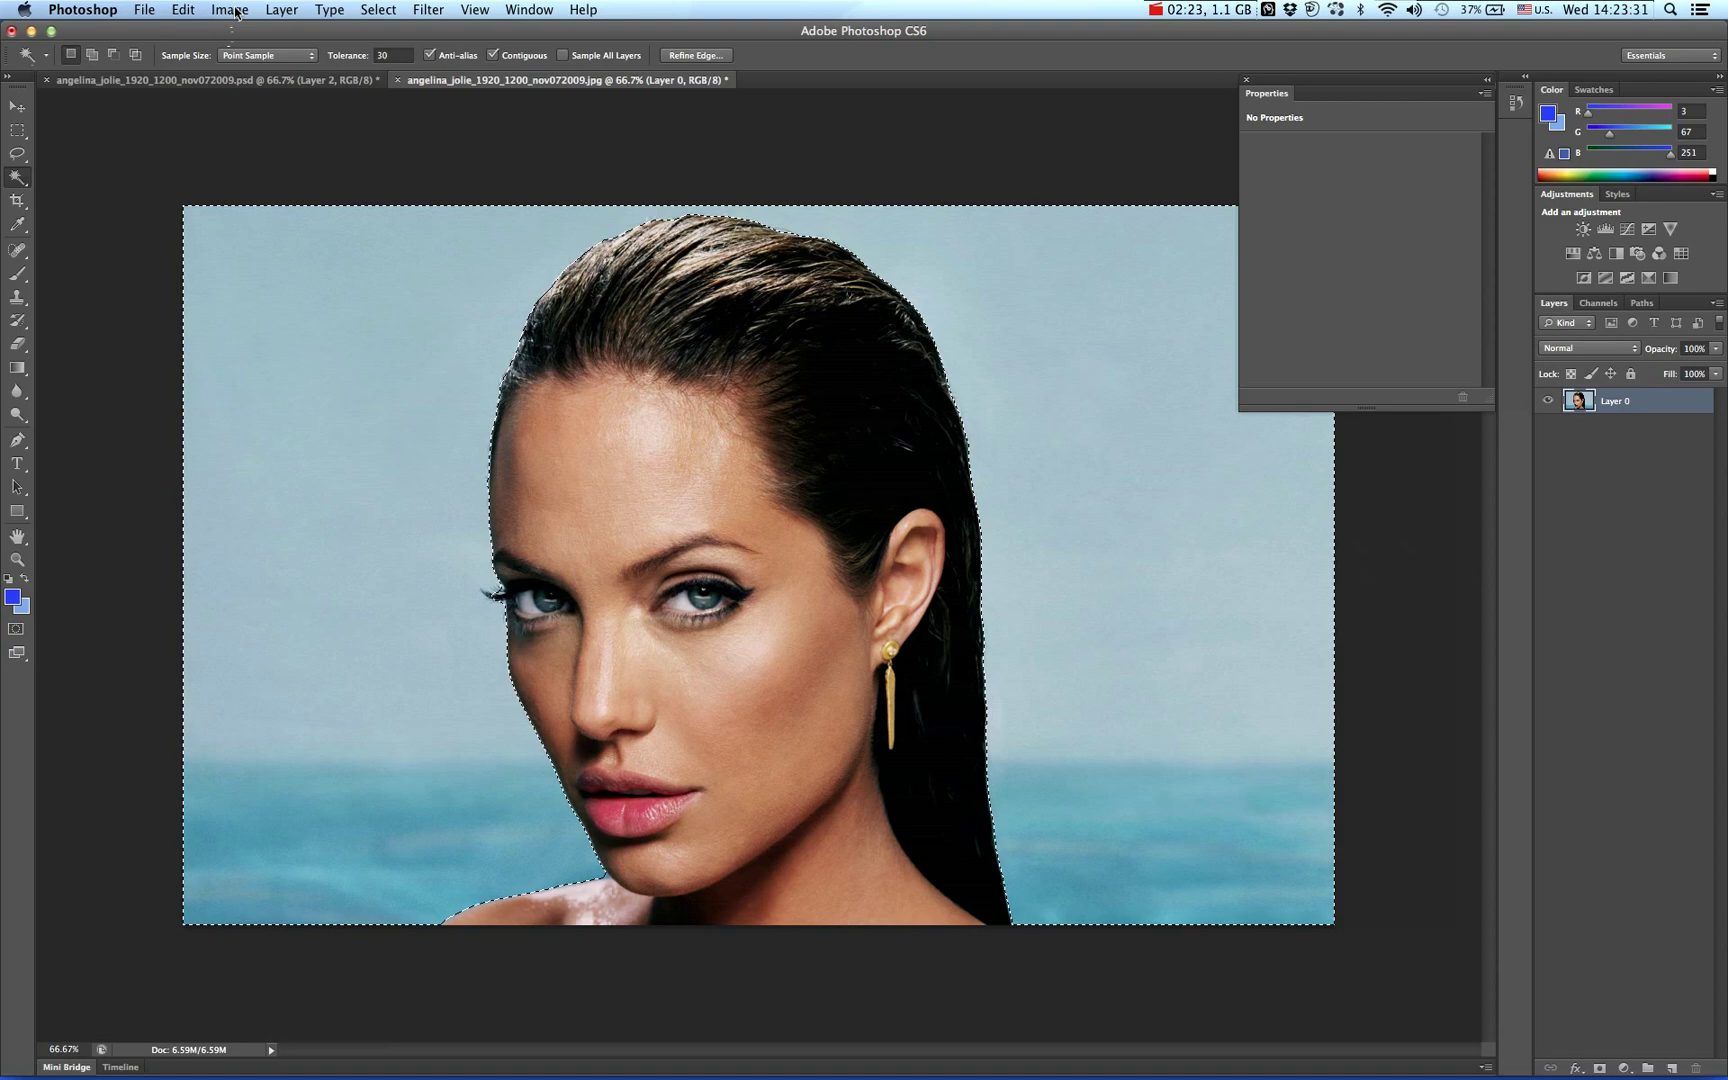
left_click(175, 8)
left_click(203, 120)
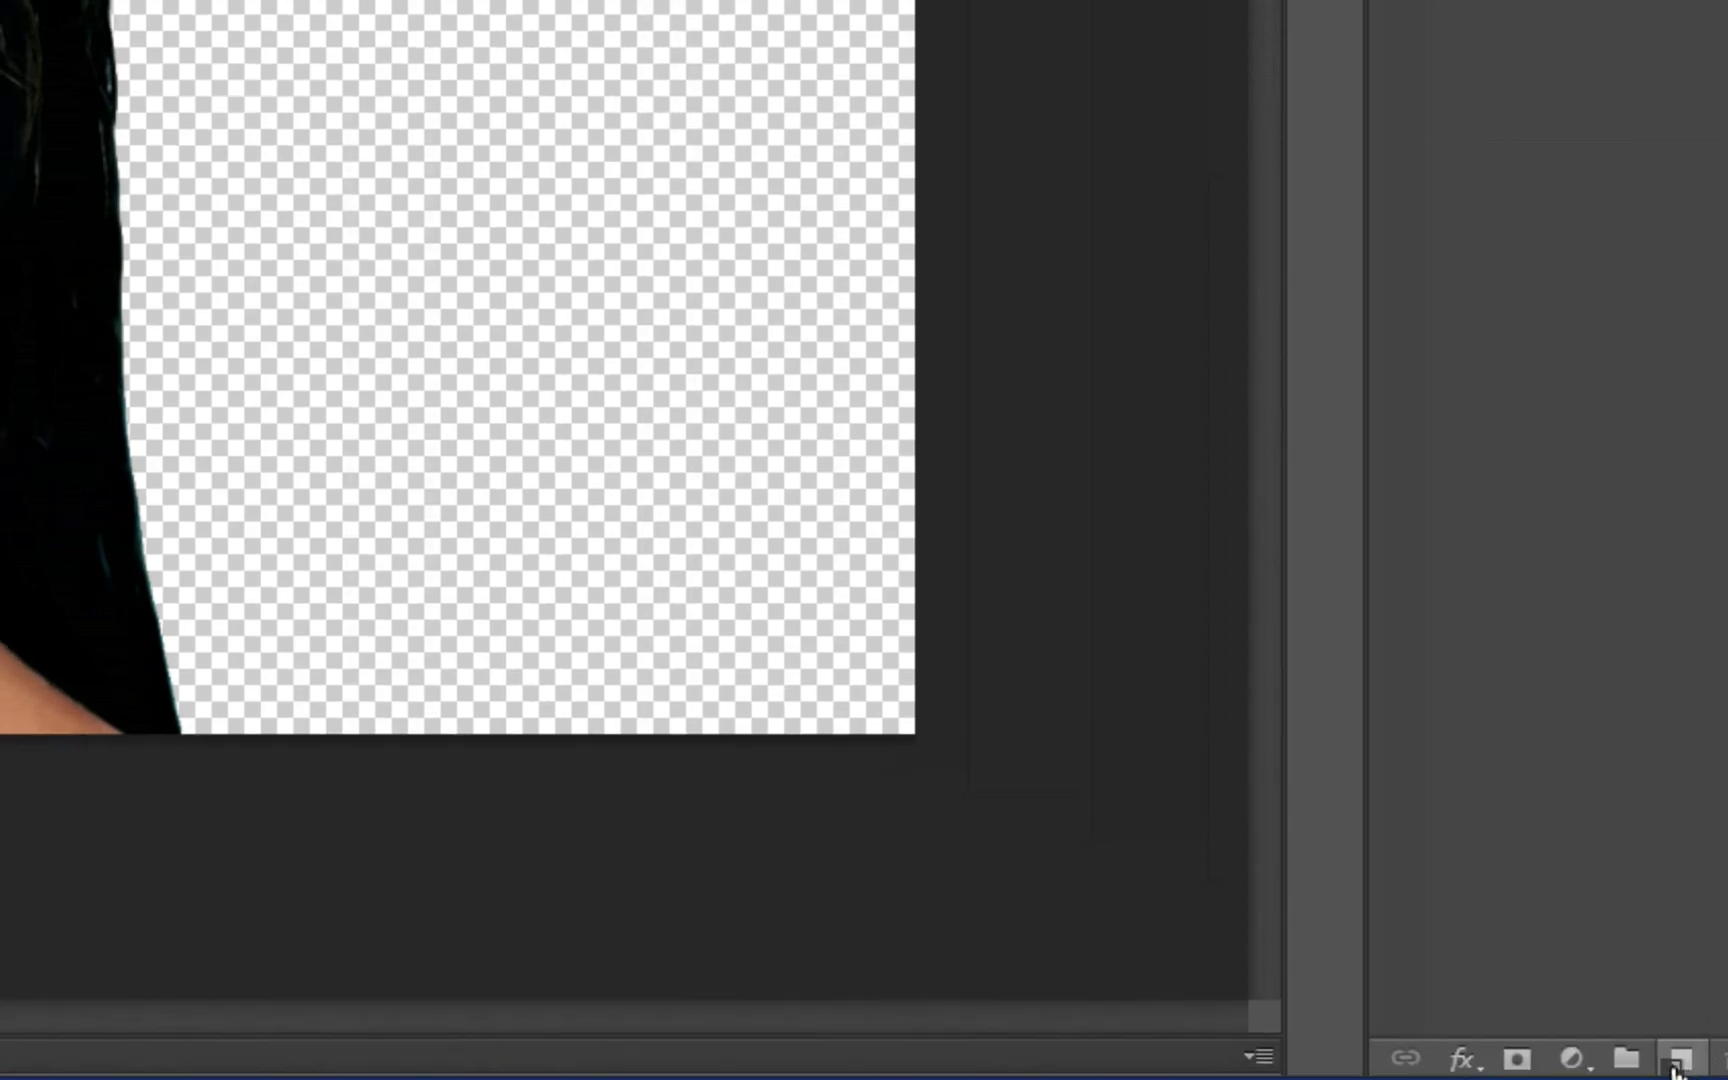
Create a new empty Layer 1 and choose a light blue background colour.
left_click(1674, 1061, "alt")
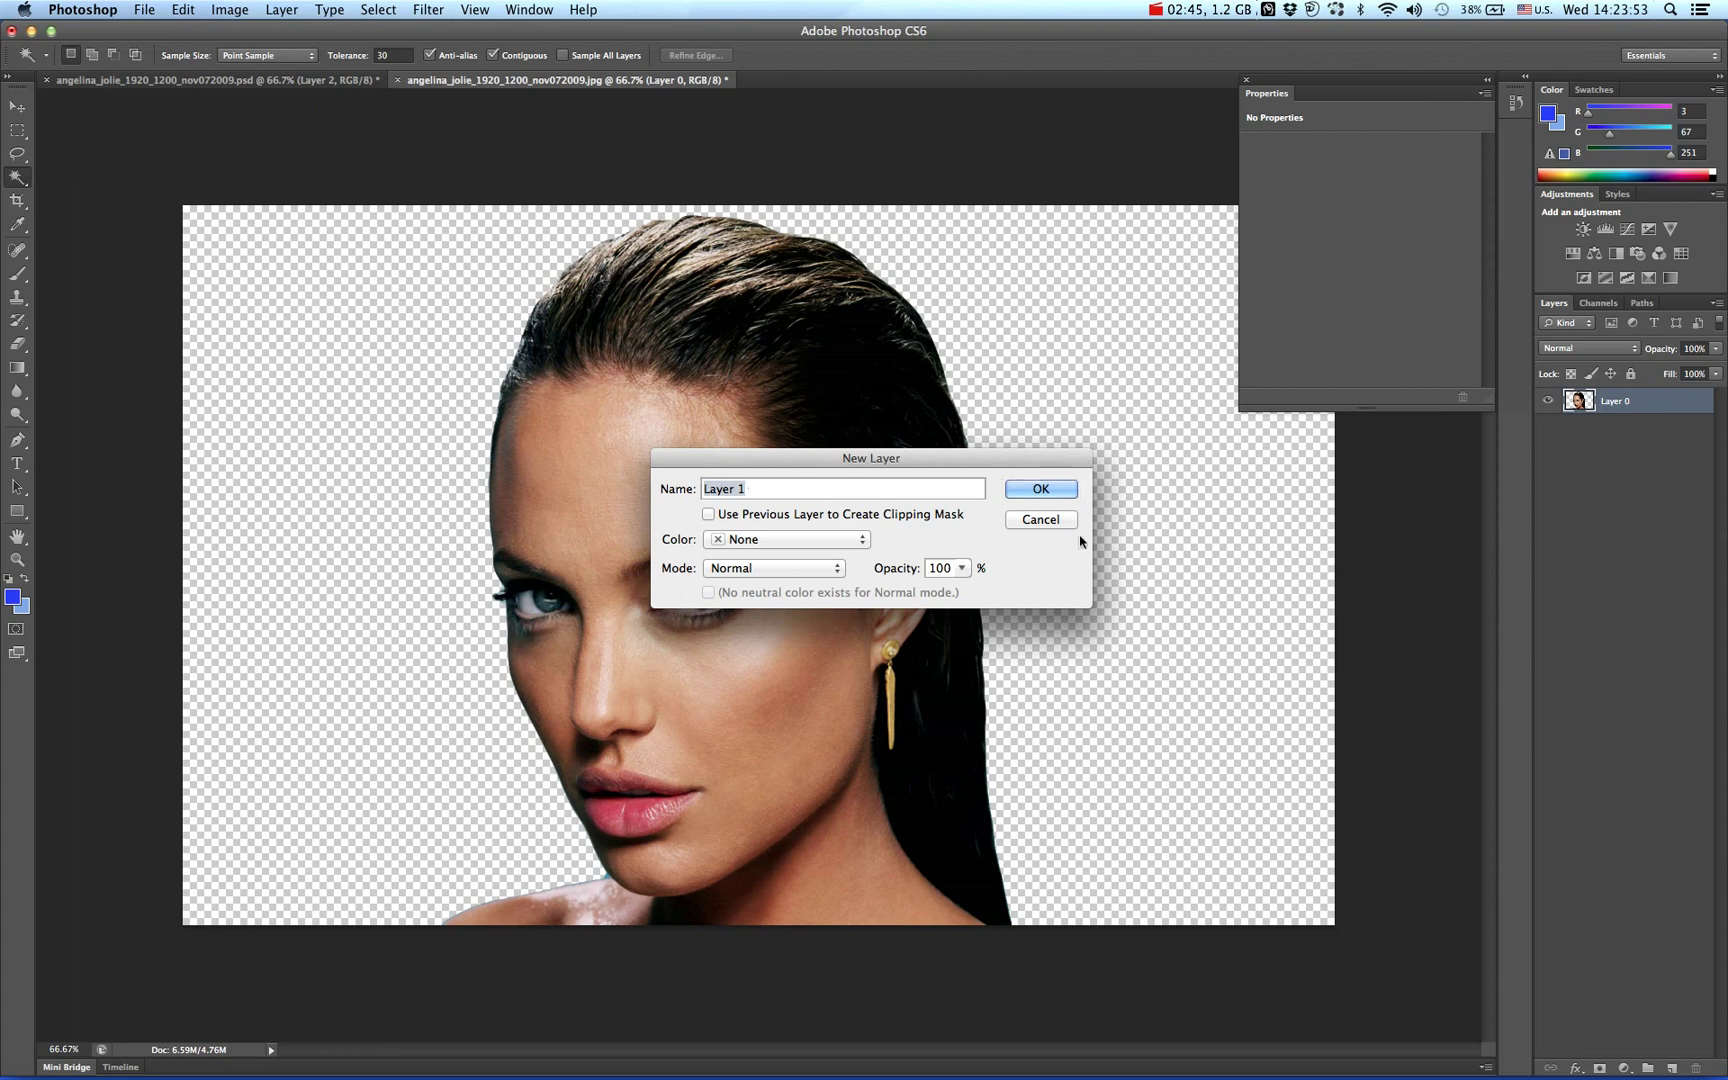
left_click(1042, 494)
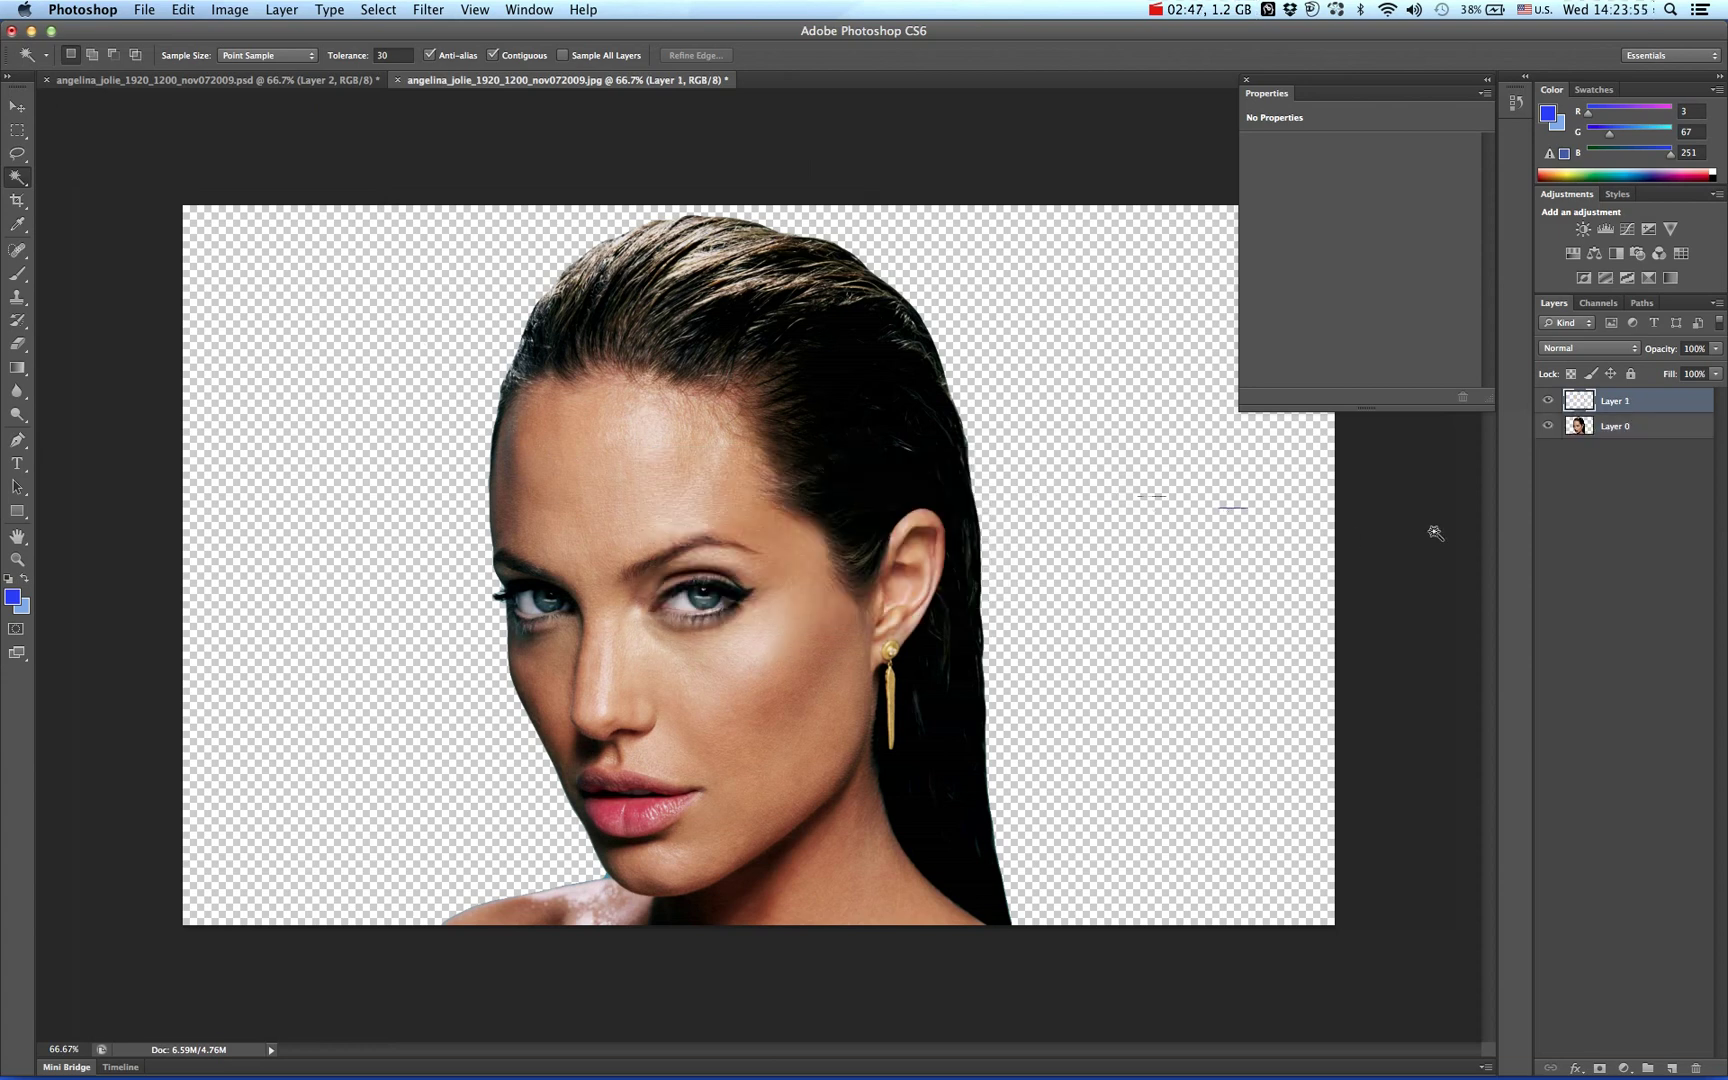
left_click(20, 611)
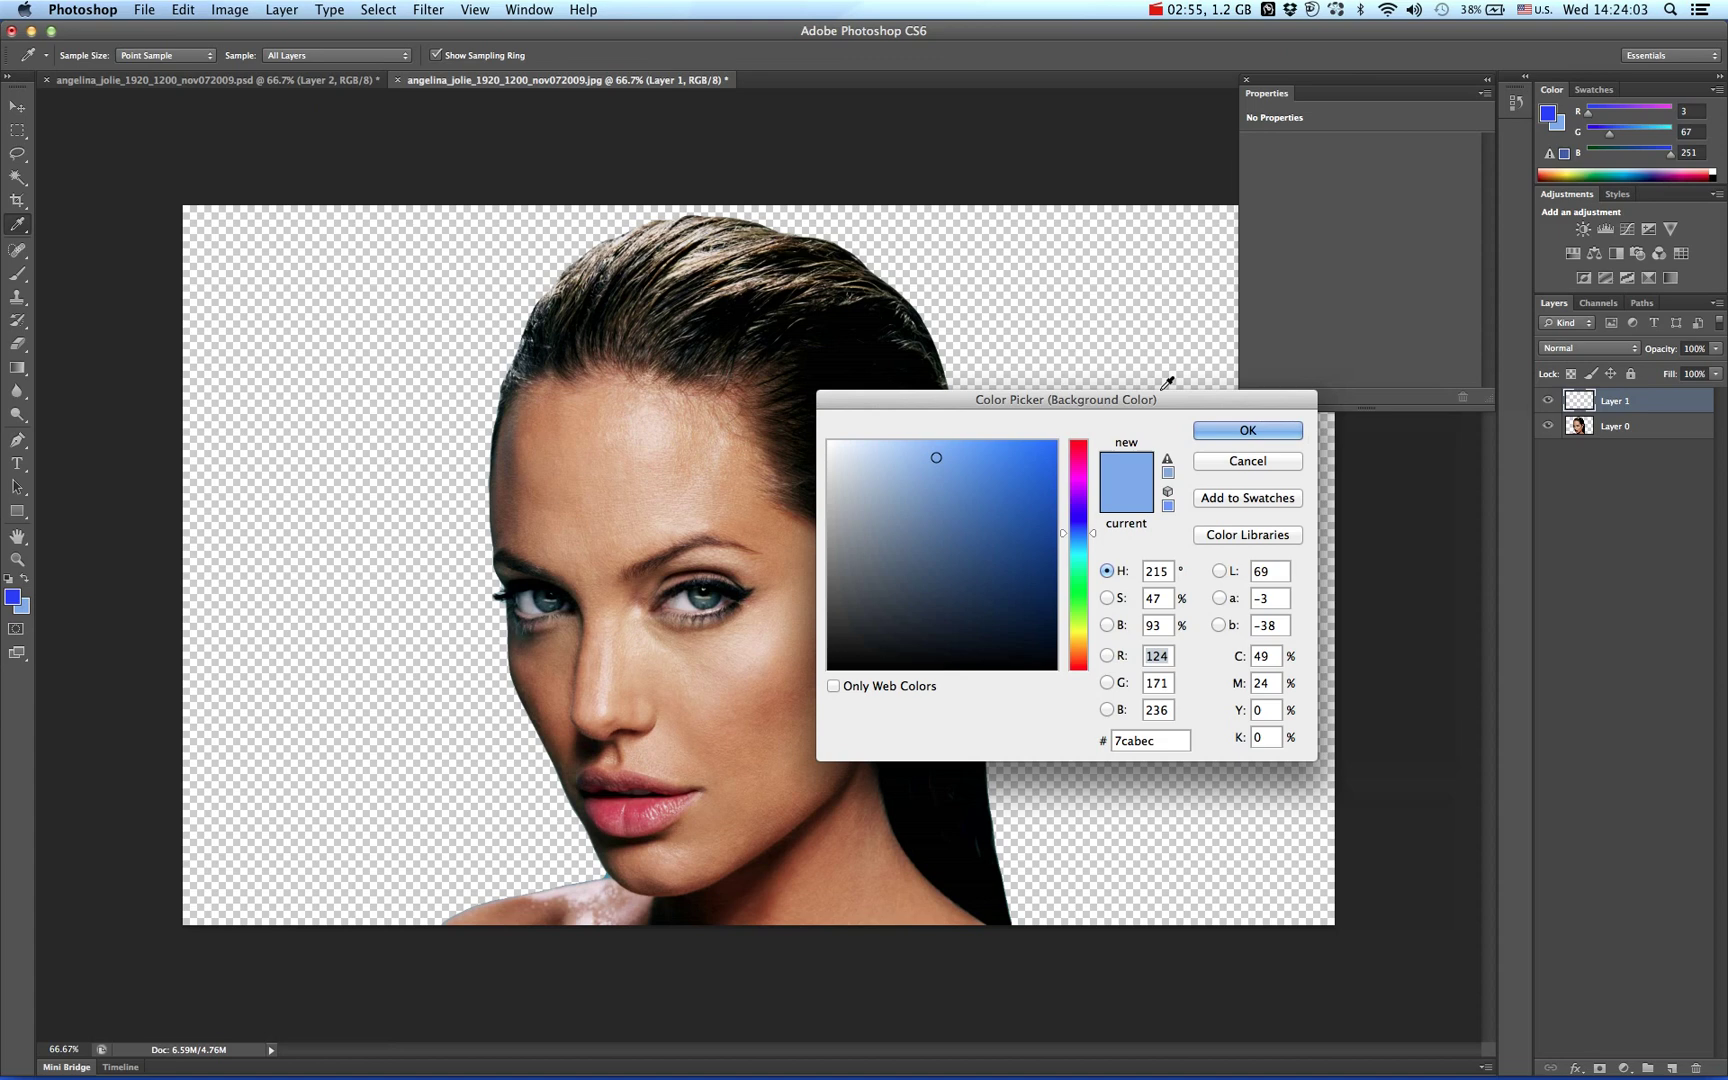
left_click(1228, 467)
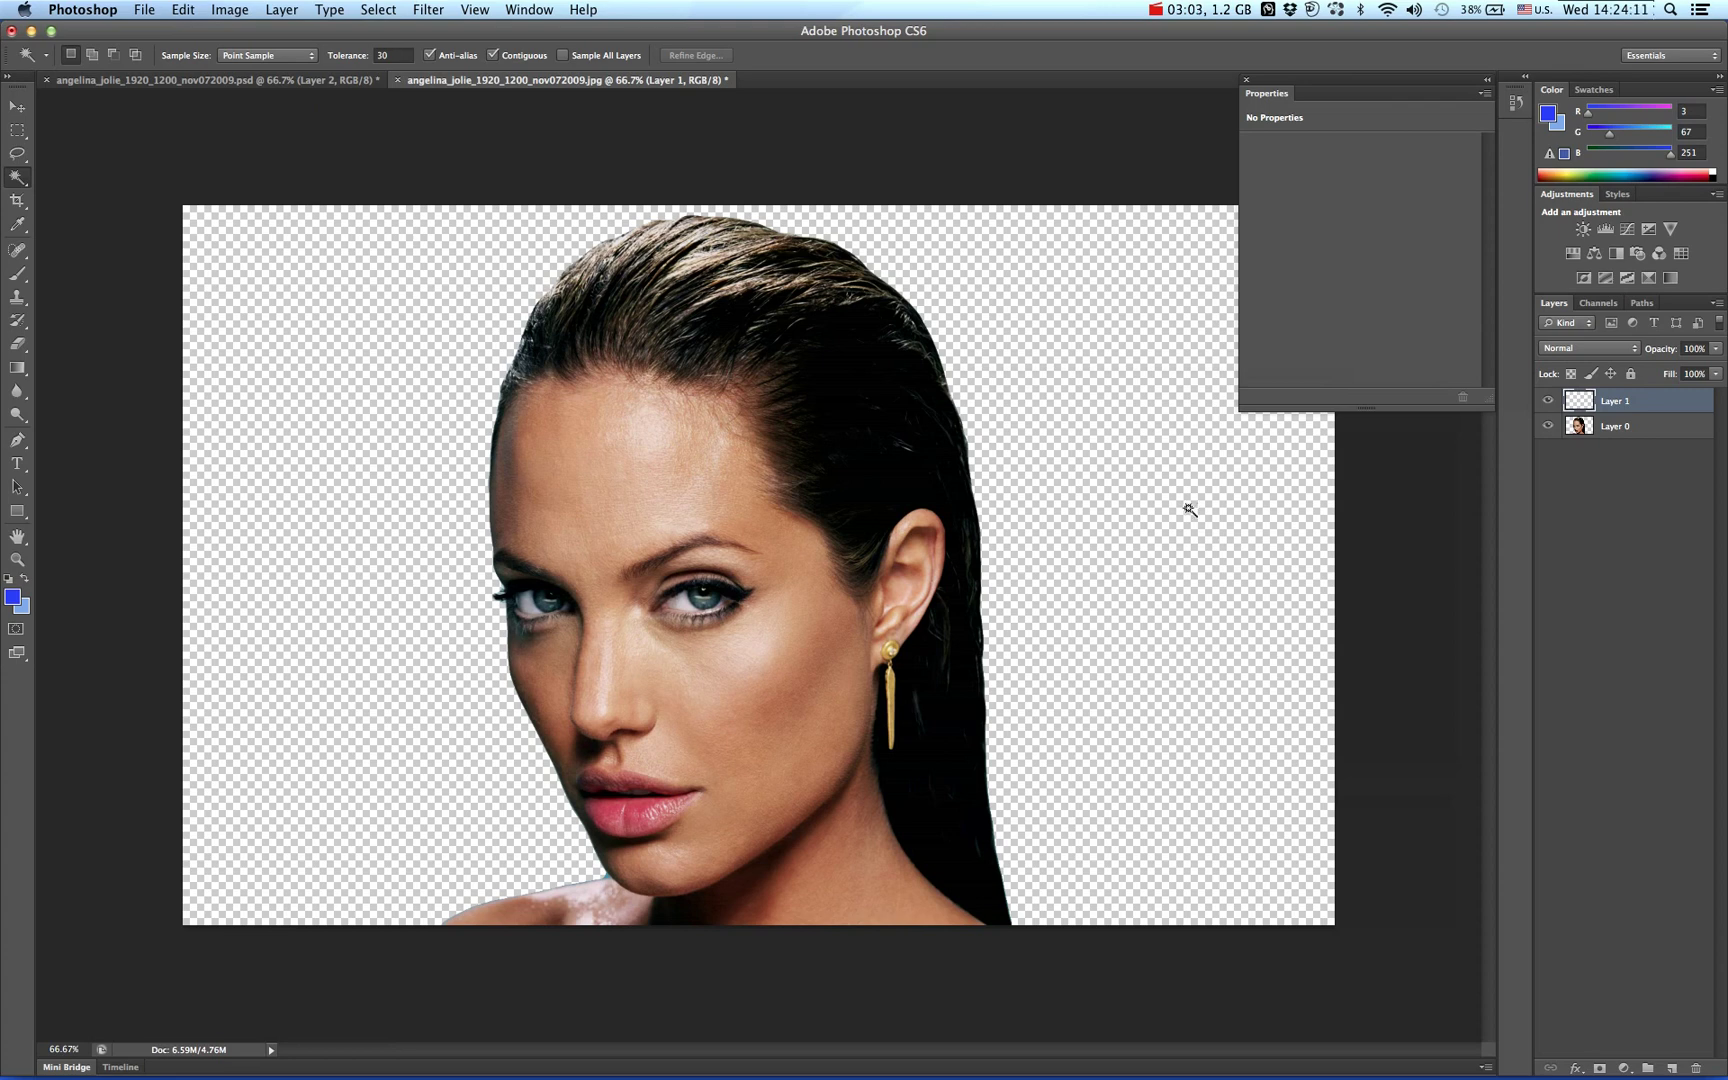
Fill Layer 1 with light blue and move it beneath Layer 0.
key("super+BackSpace")
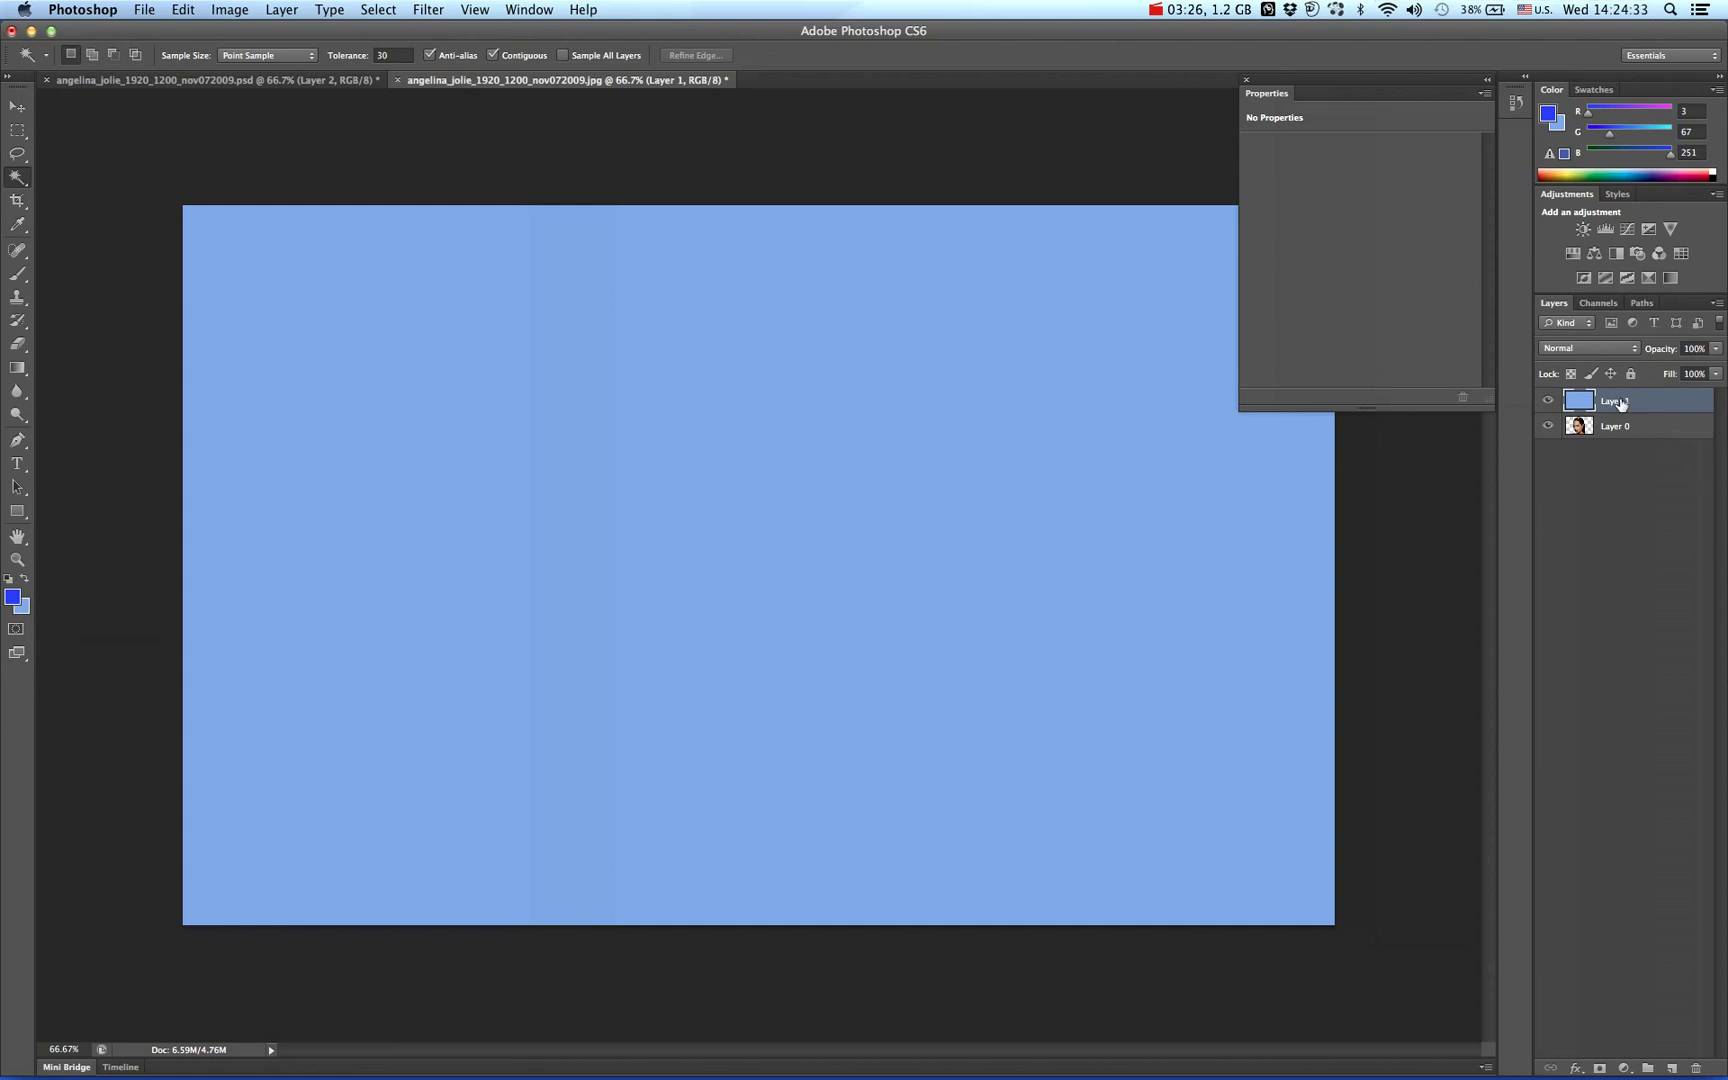
left_click_drag(1620, 402, 1614, 440)
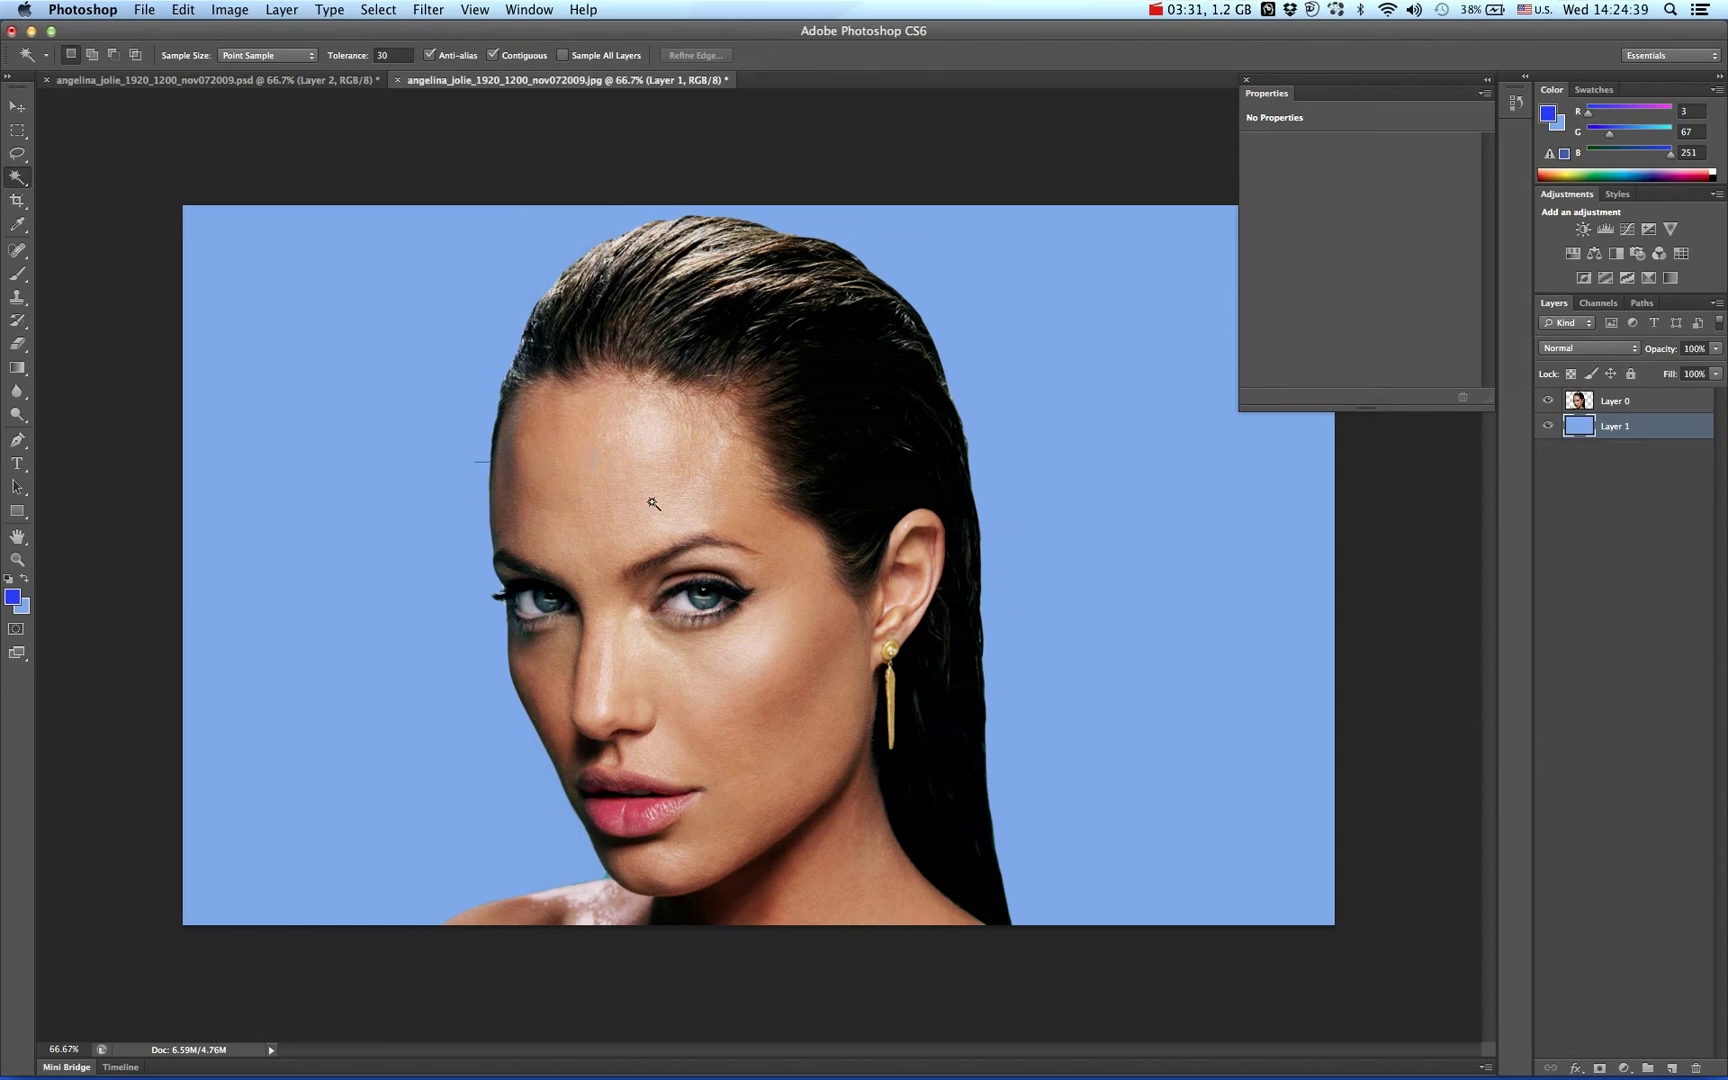
key("super+equal")
key("super+equal")
key("super+minus")
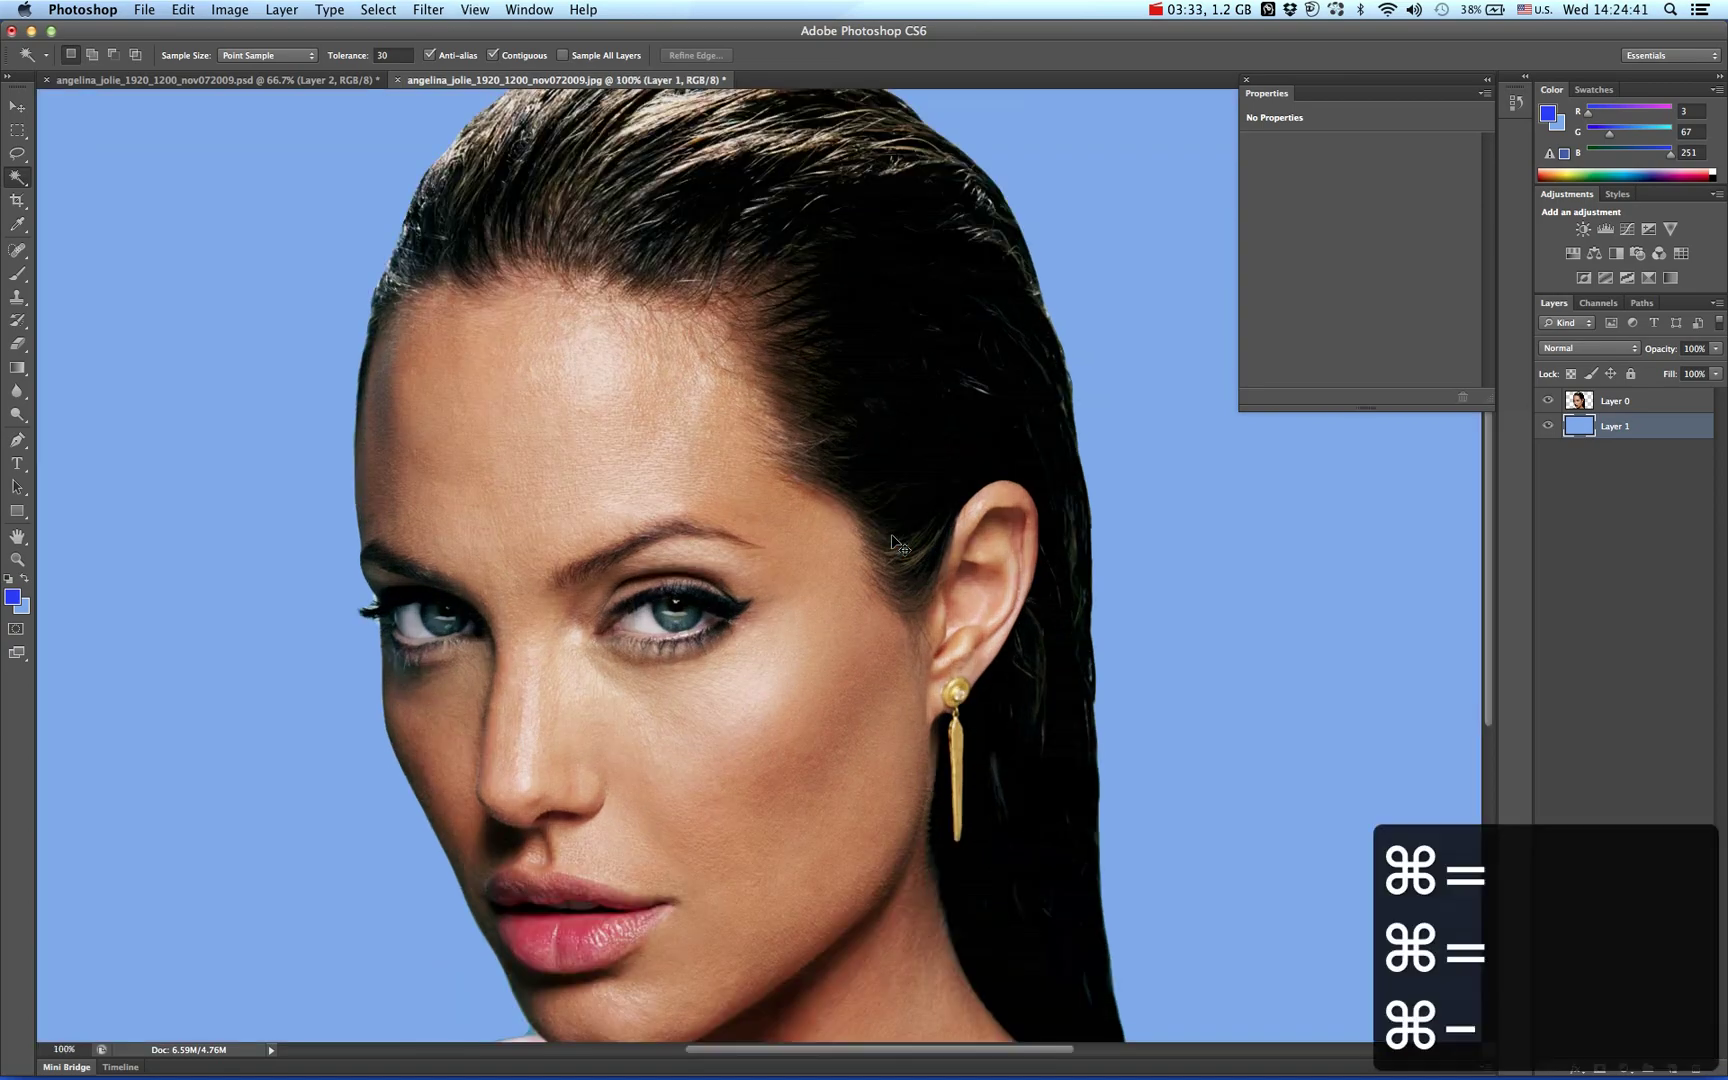
key("super+minus")
key("super+minus")
key("super+minus")
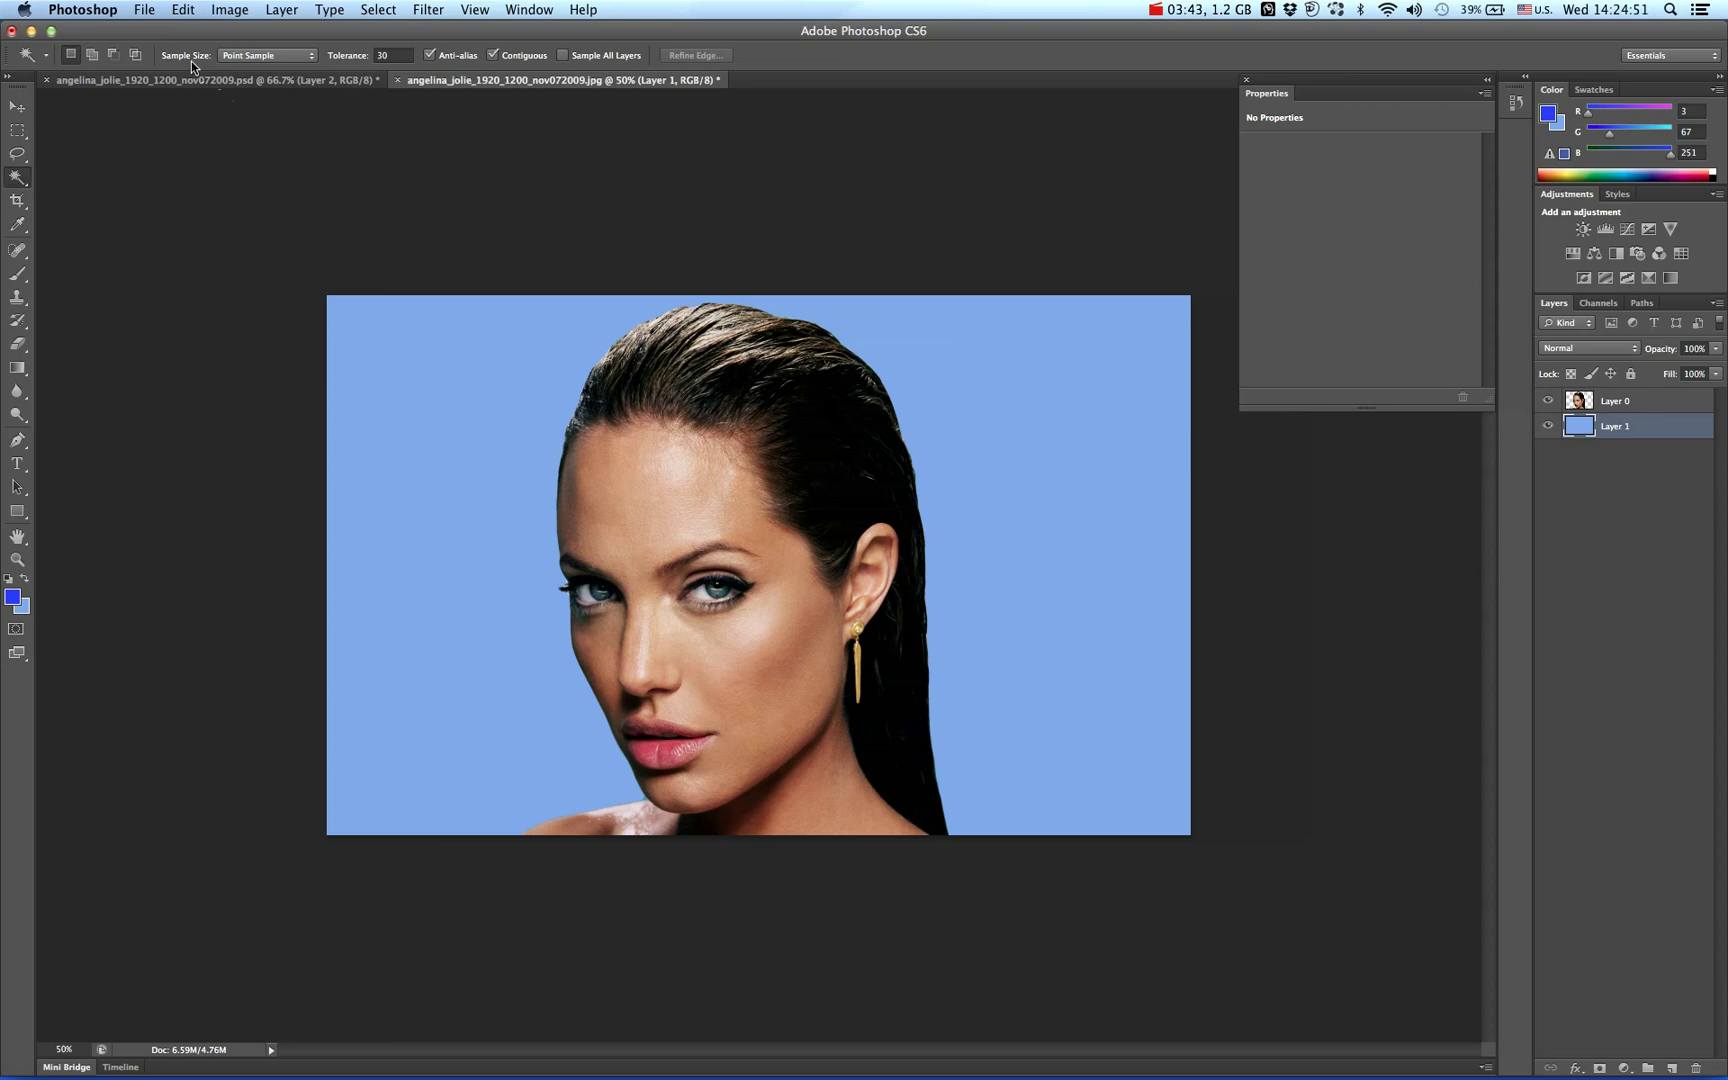
Place Mountains of Argentina & Brazil.jpg into the portrait document.
left_click(143, 13)
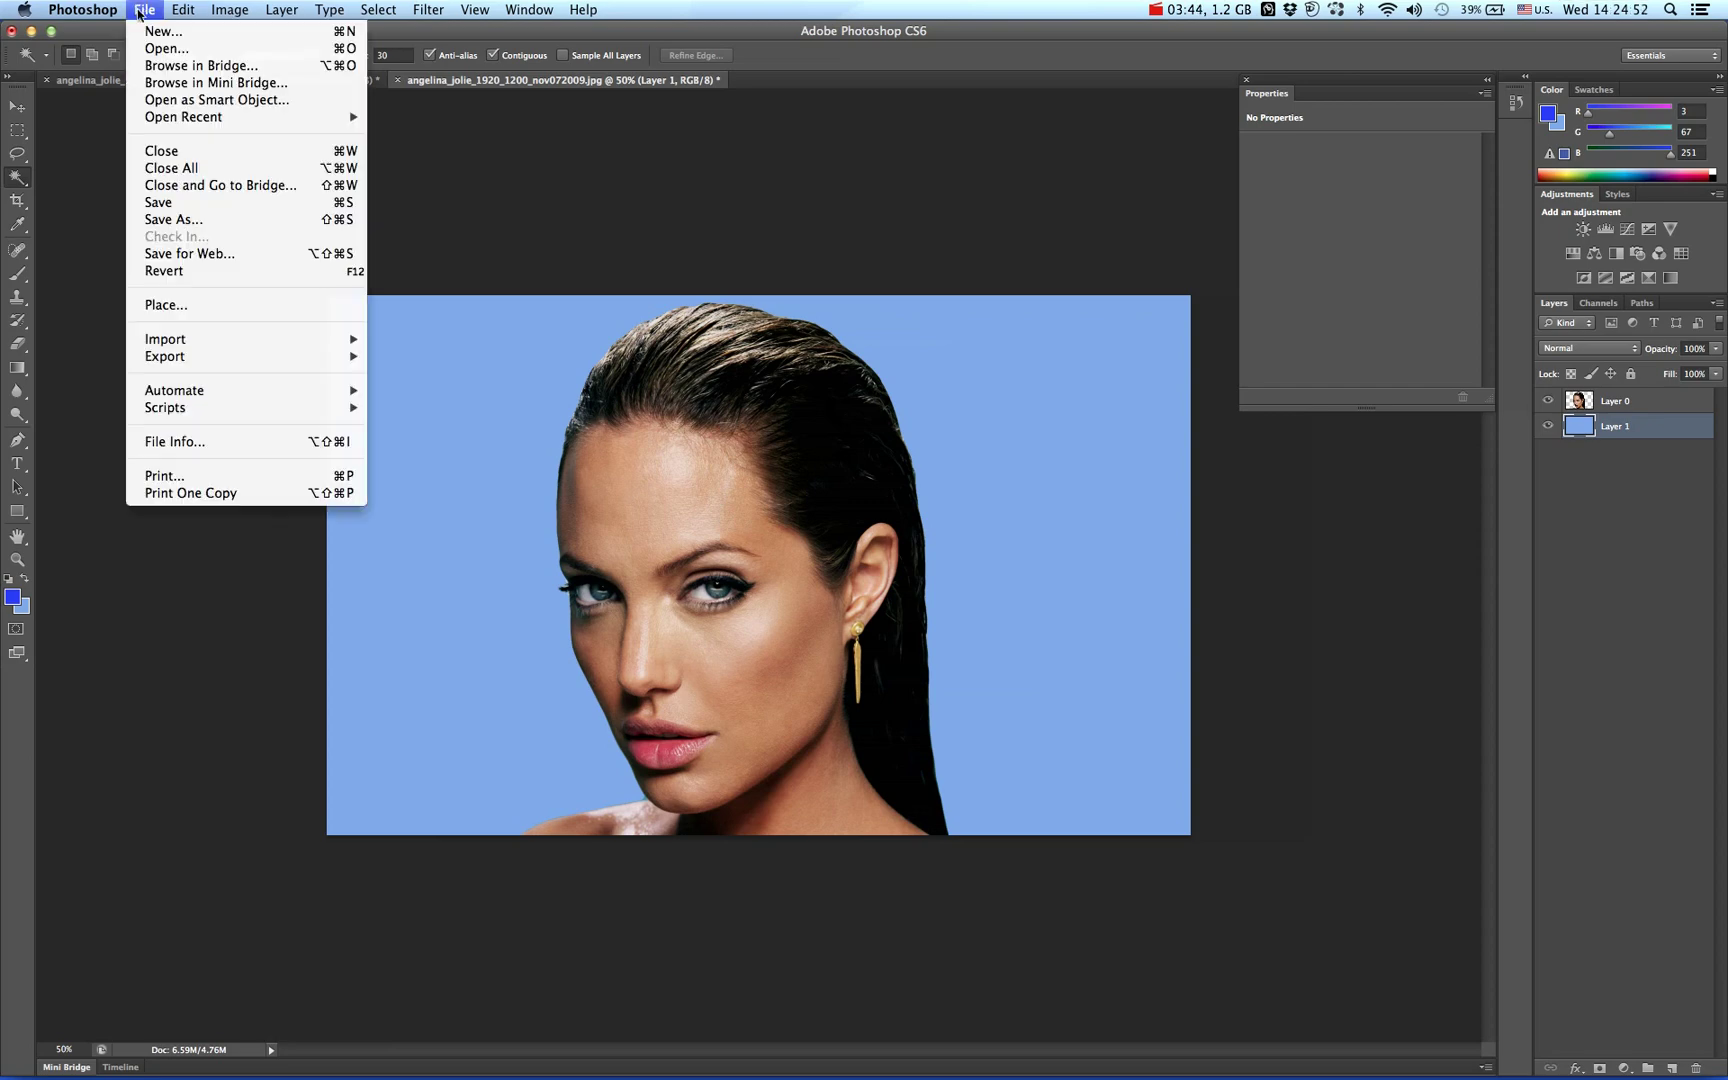
left_click(217, 306)
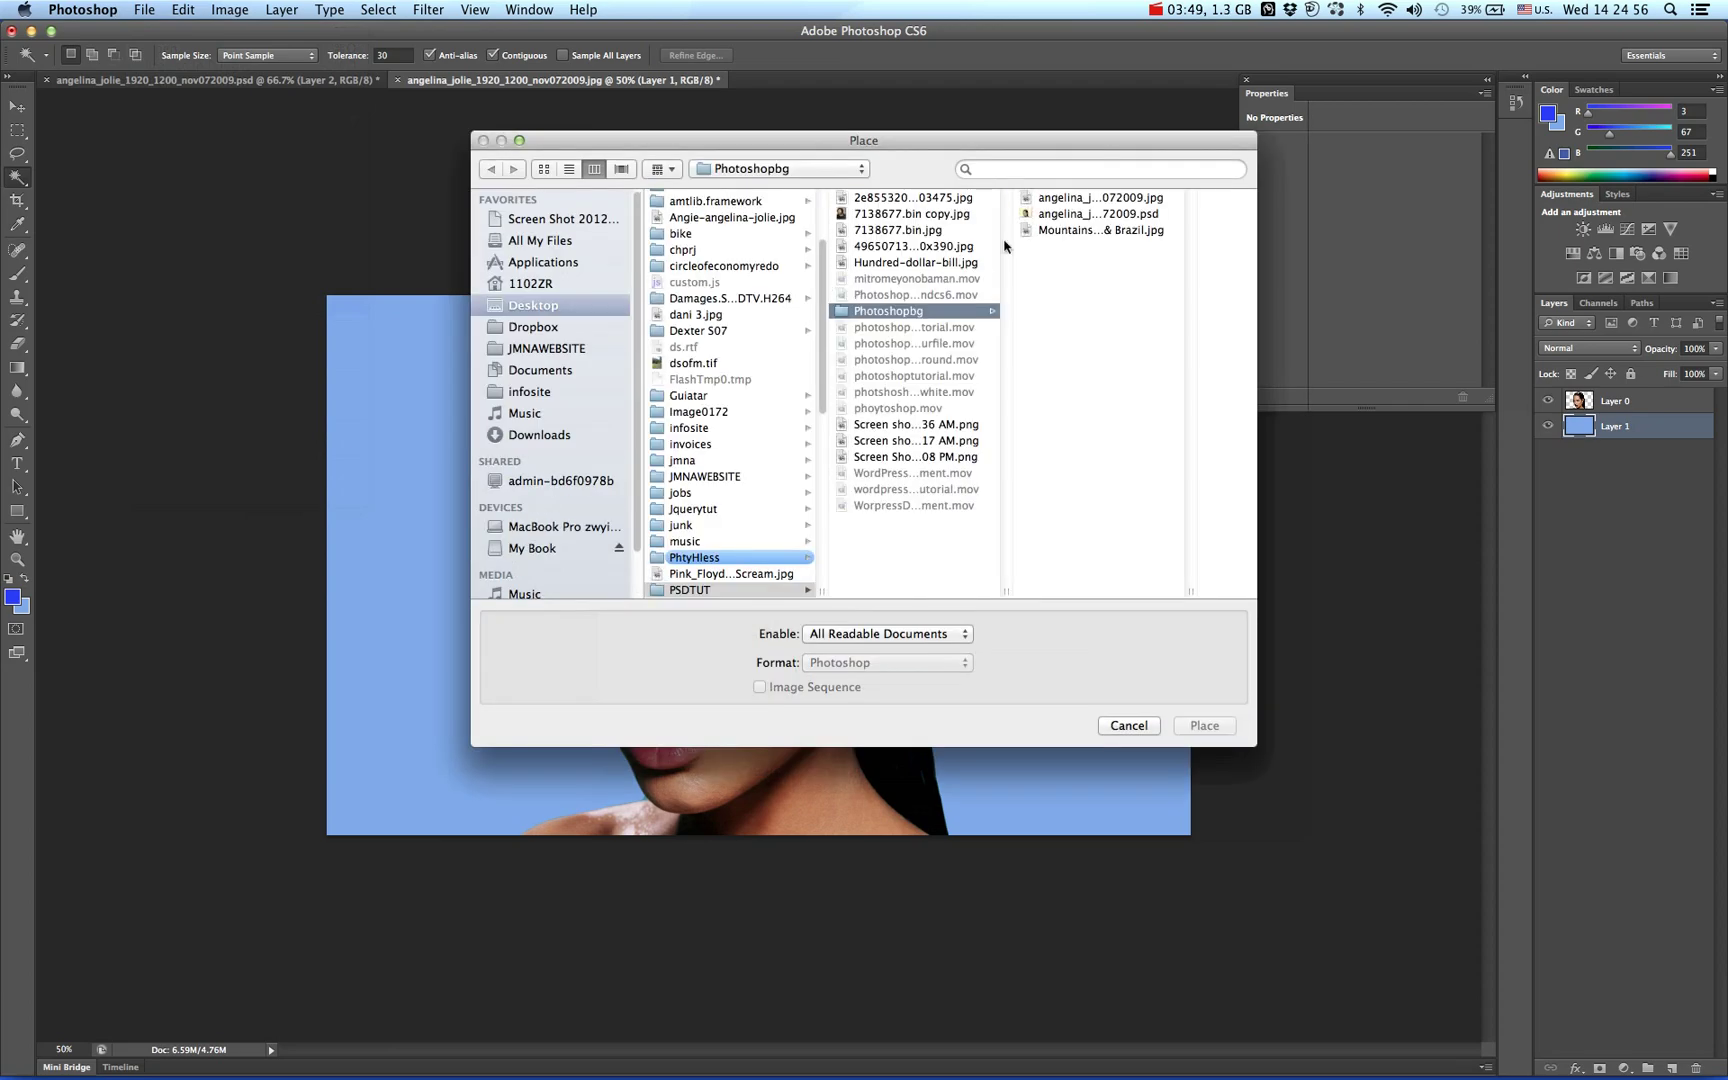
left_click(1148, 216)
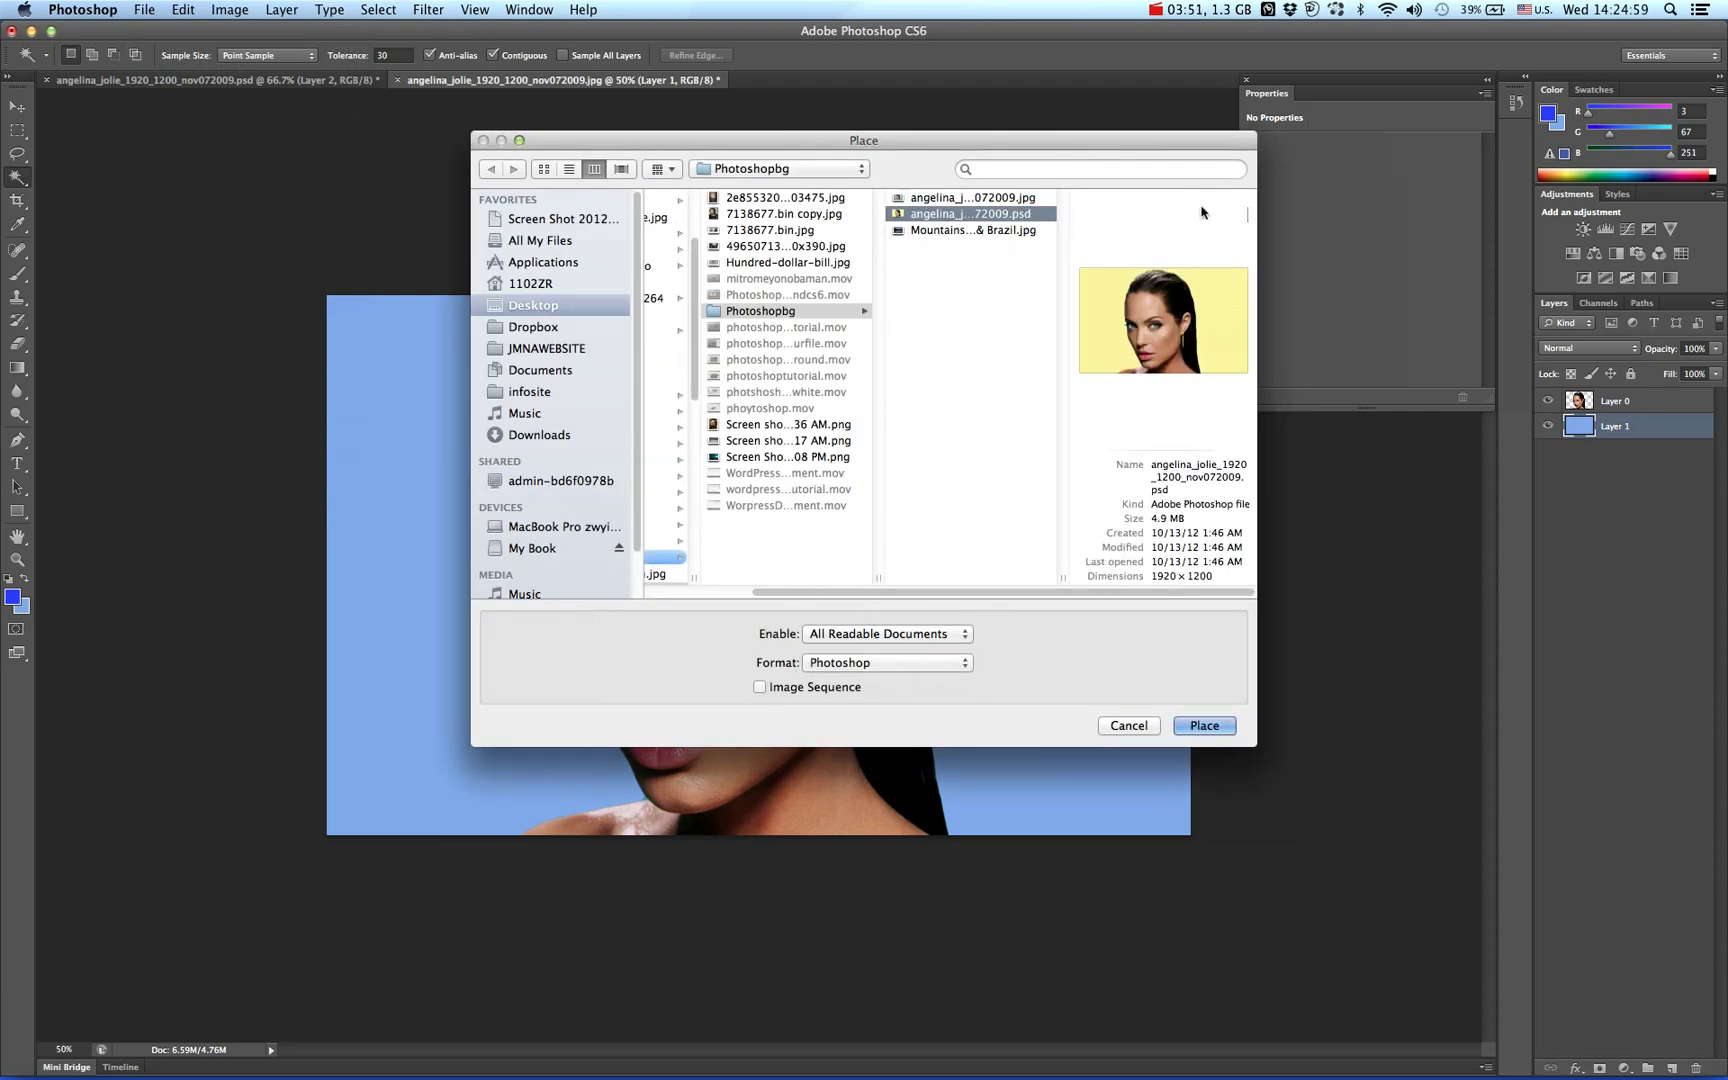
left_click(940, 231)
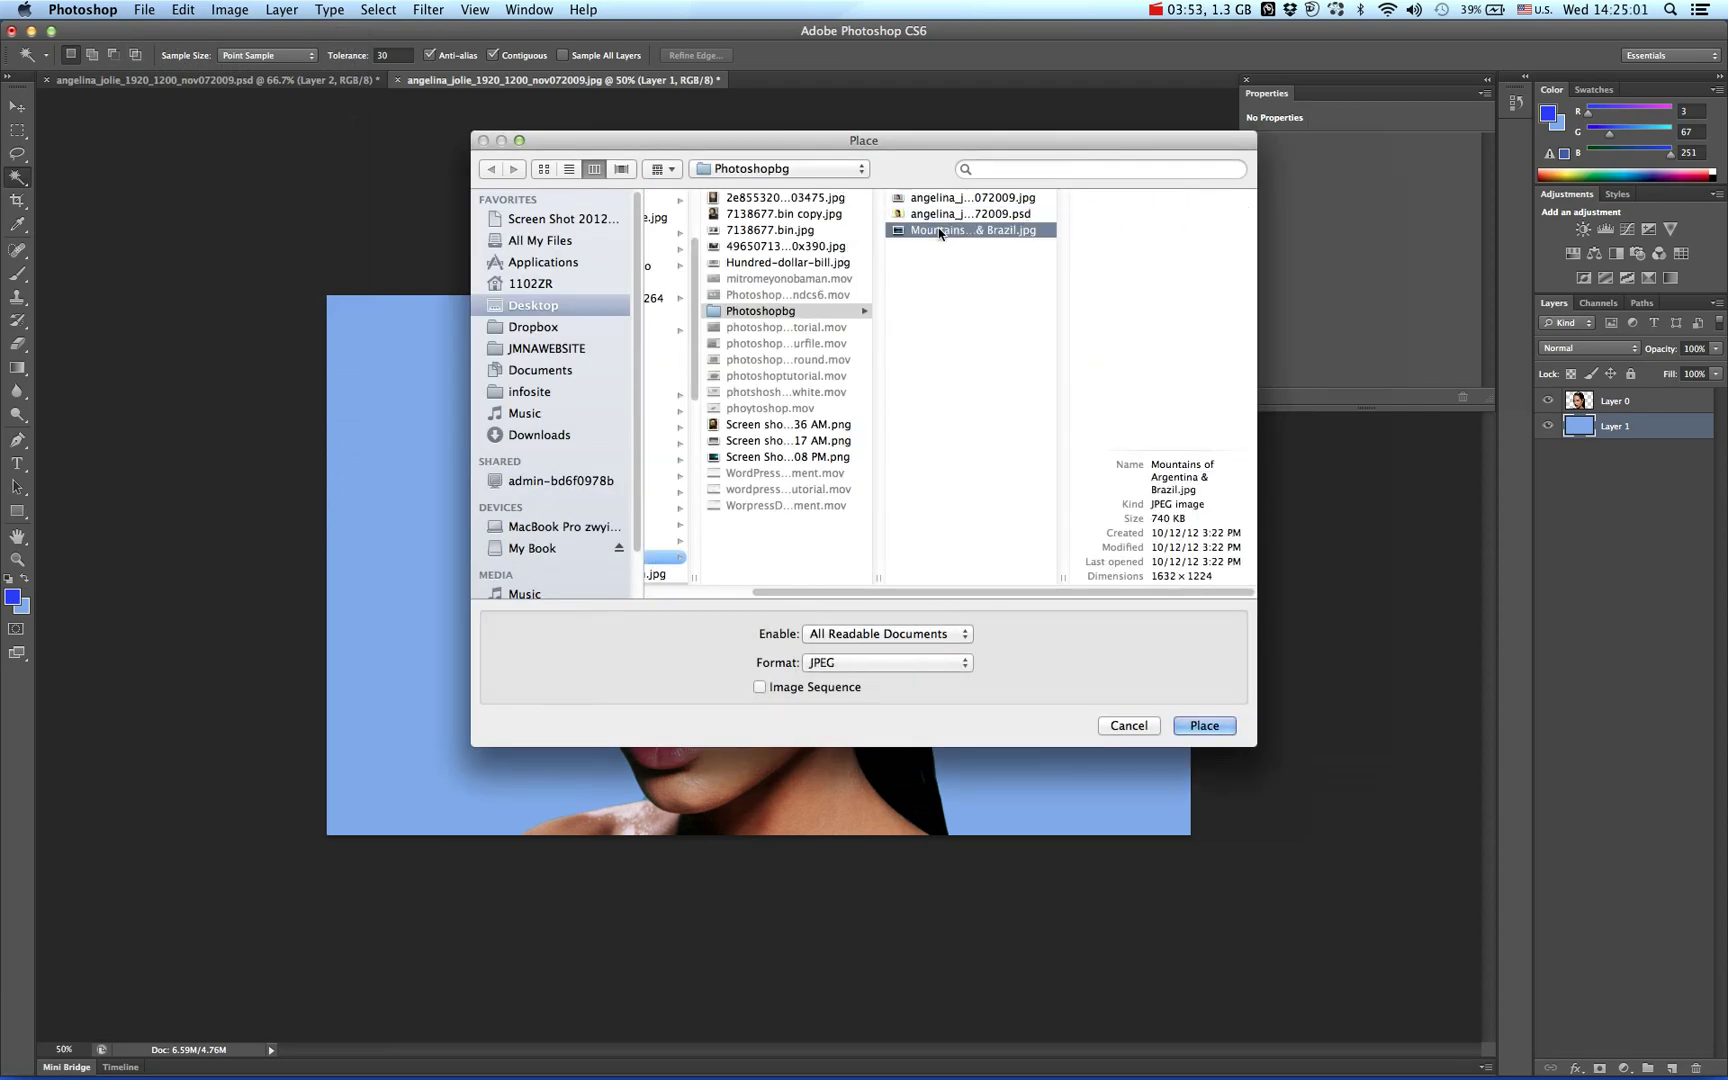
key("Return")
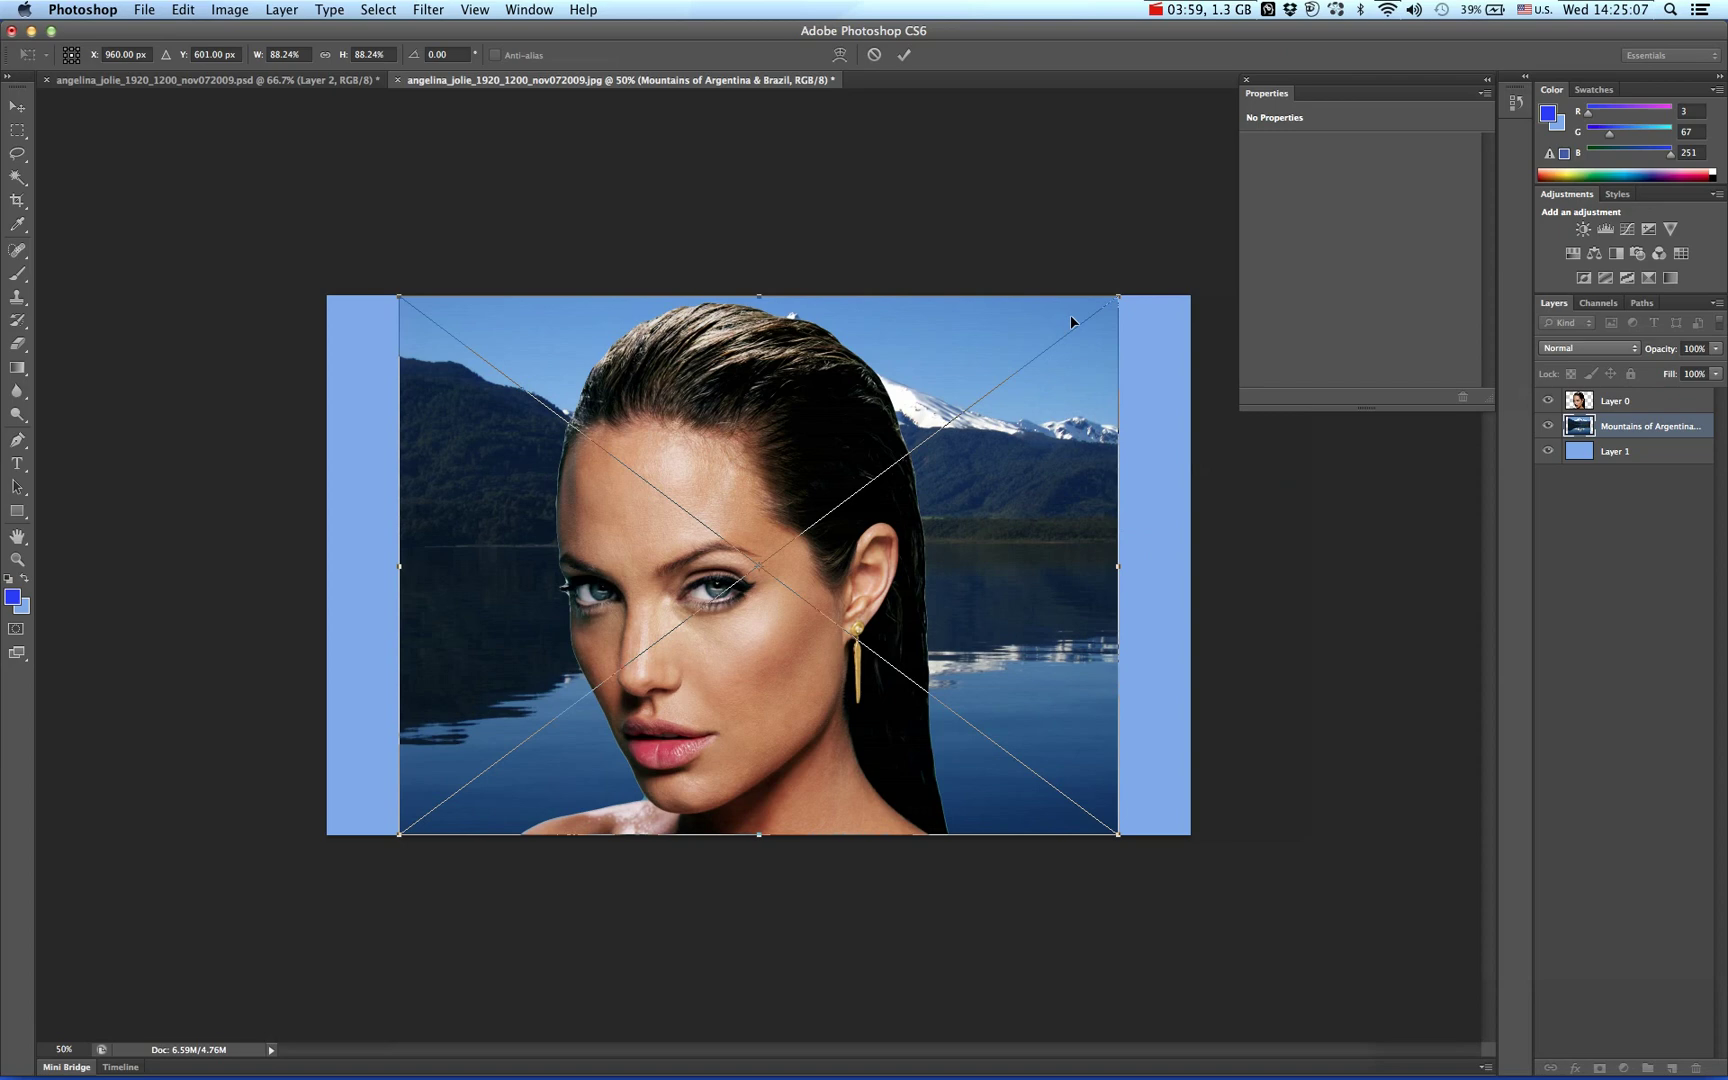
Enlarge and shift the mountain photo to cover the canvas, then commit the transform.
left_click_drag(1119, 294, 1183, 248)
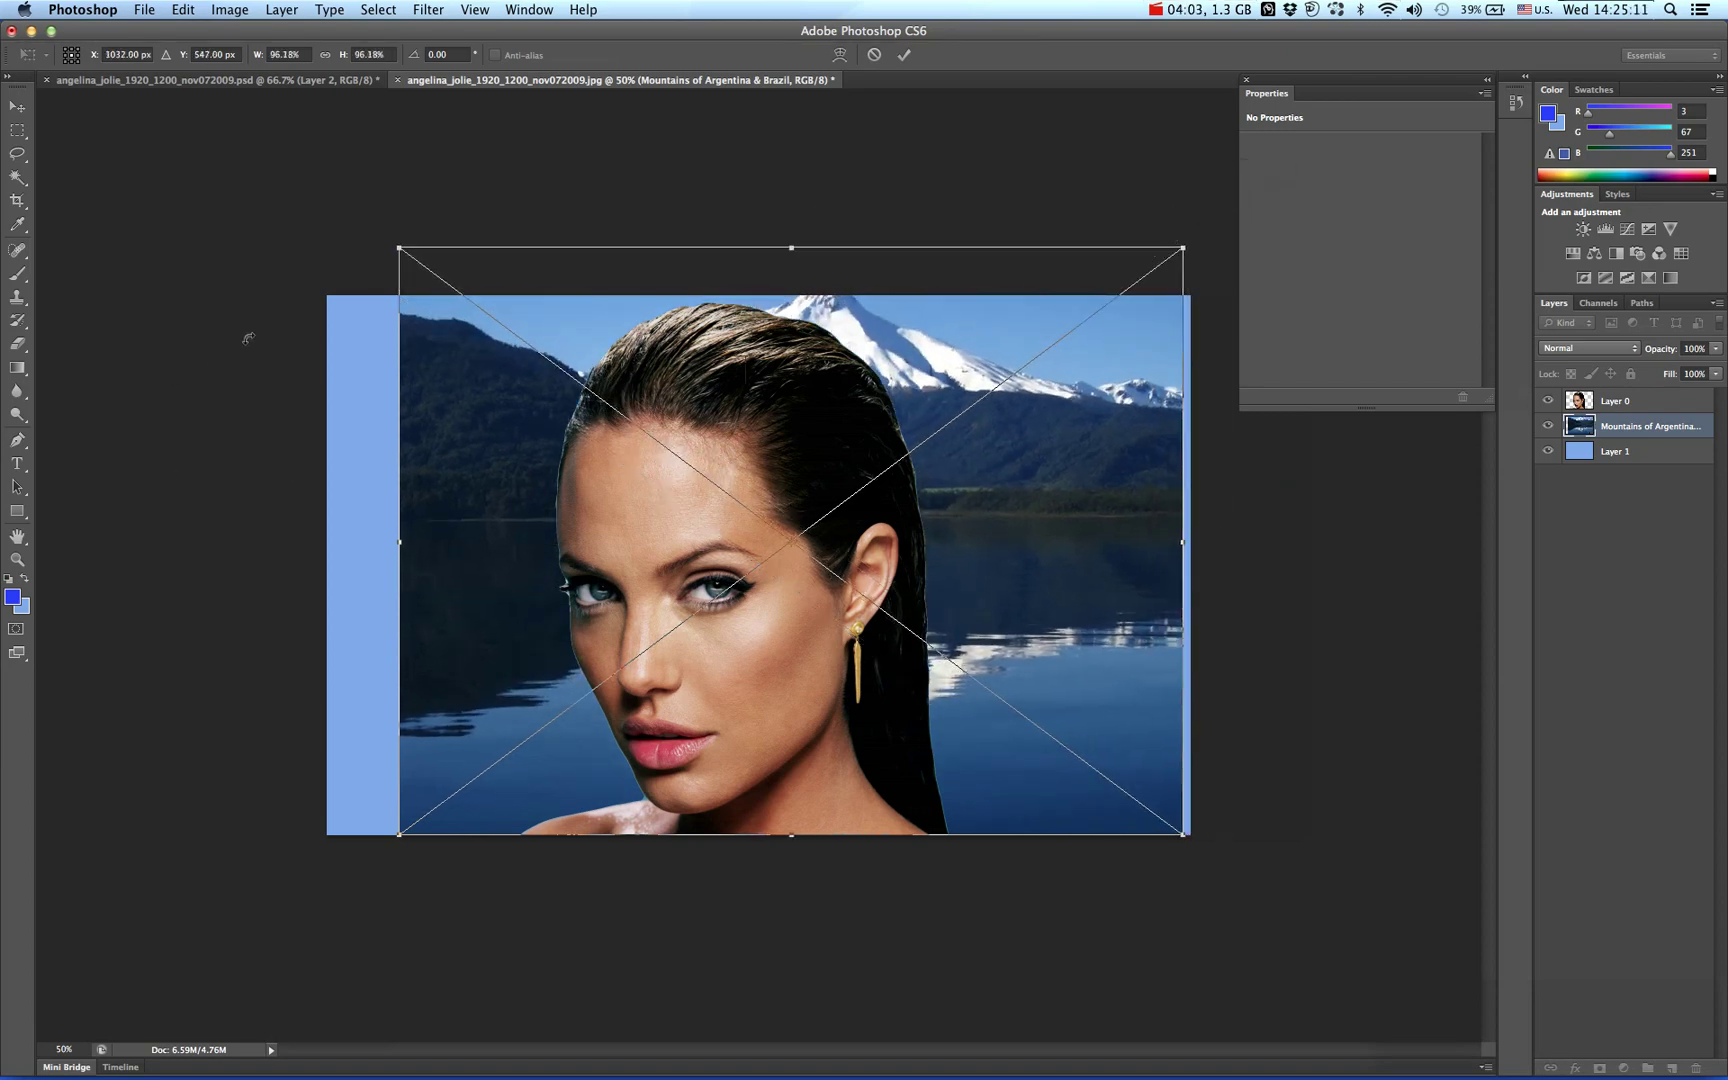
left_click_drag(395, 247, 292, 165)
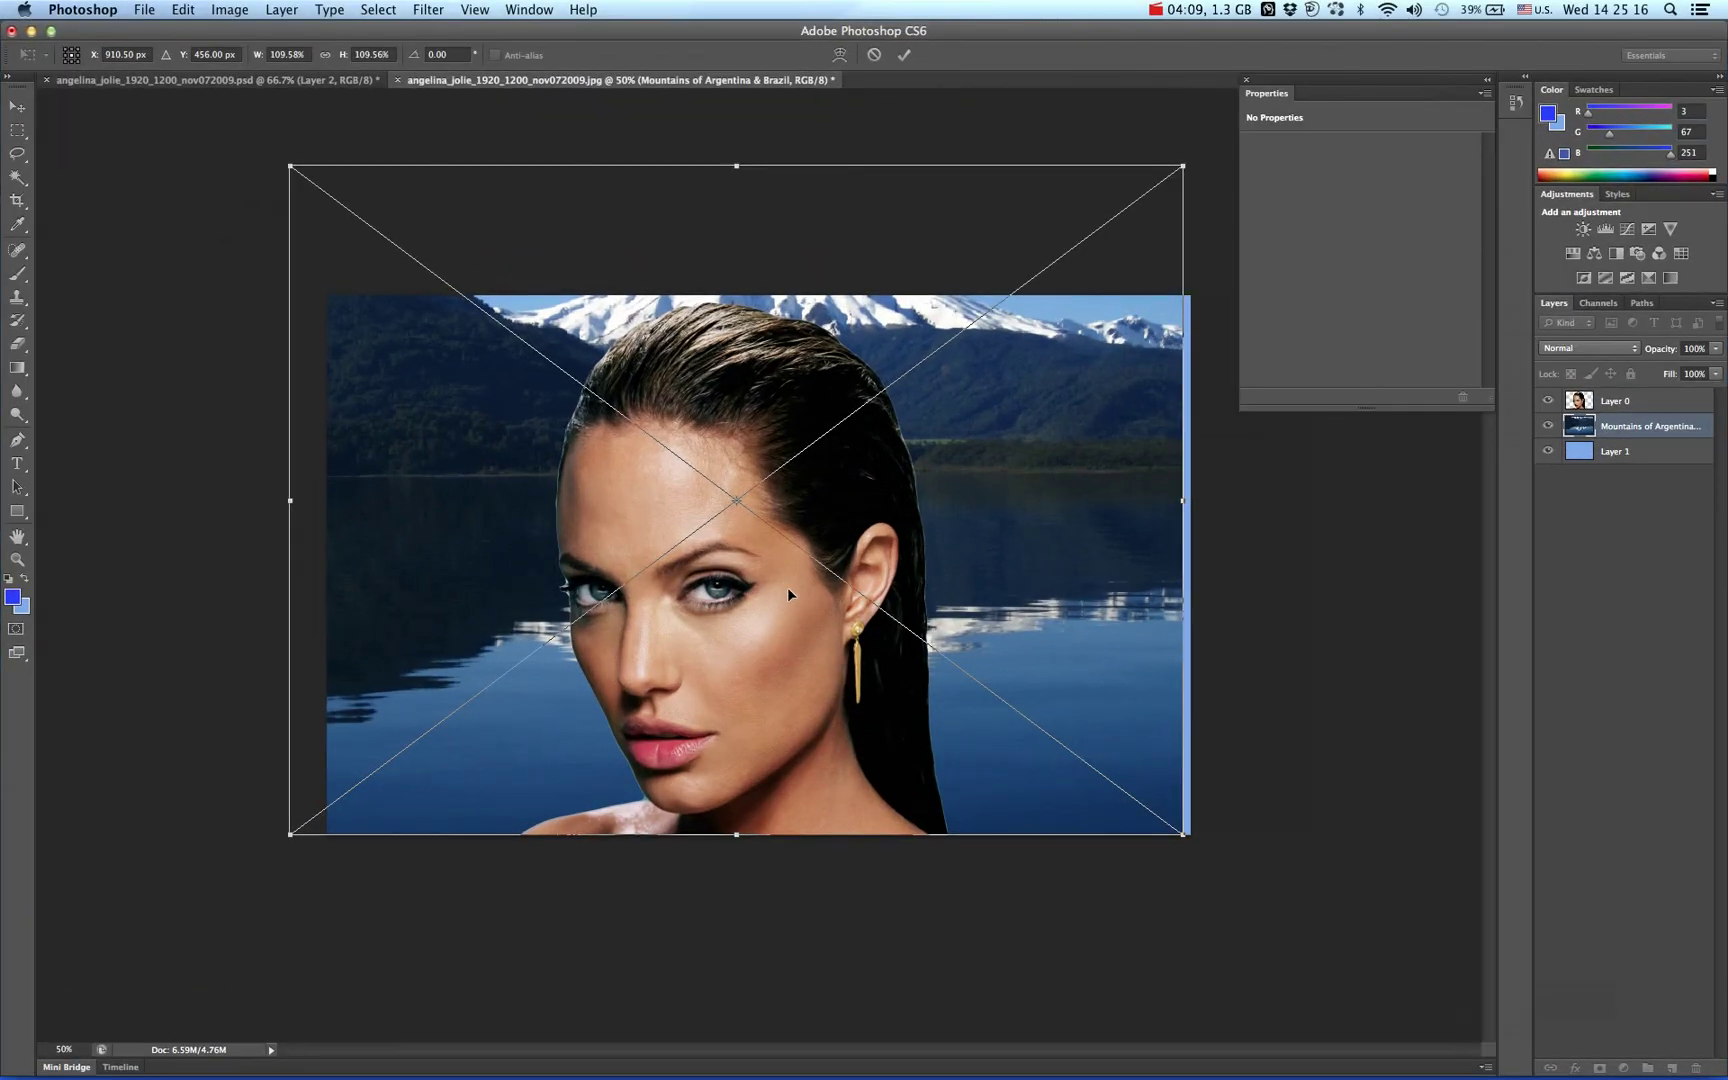
mouse_move(789, 591)
left_mouse_down()
mouse_move(823, 672)
mouse_move(699, 683)
mouse_move(809, 636)
left_mouse_up()
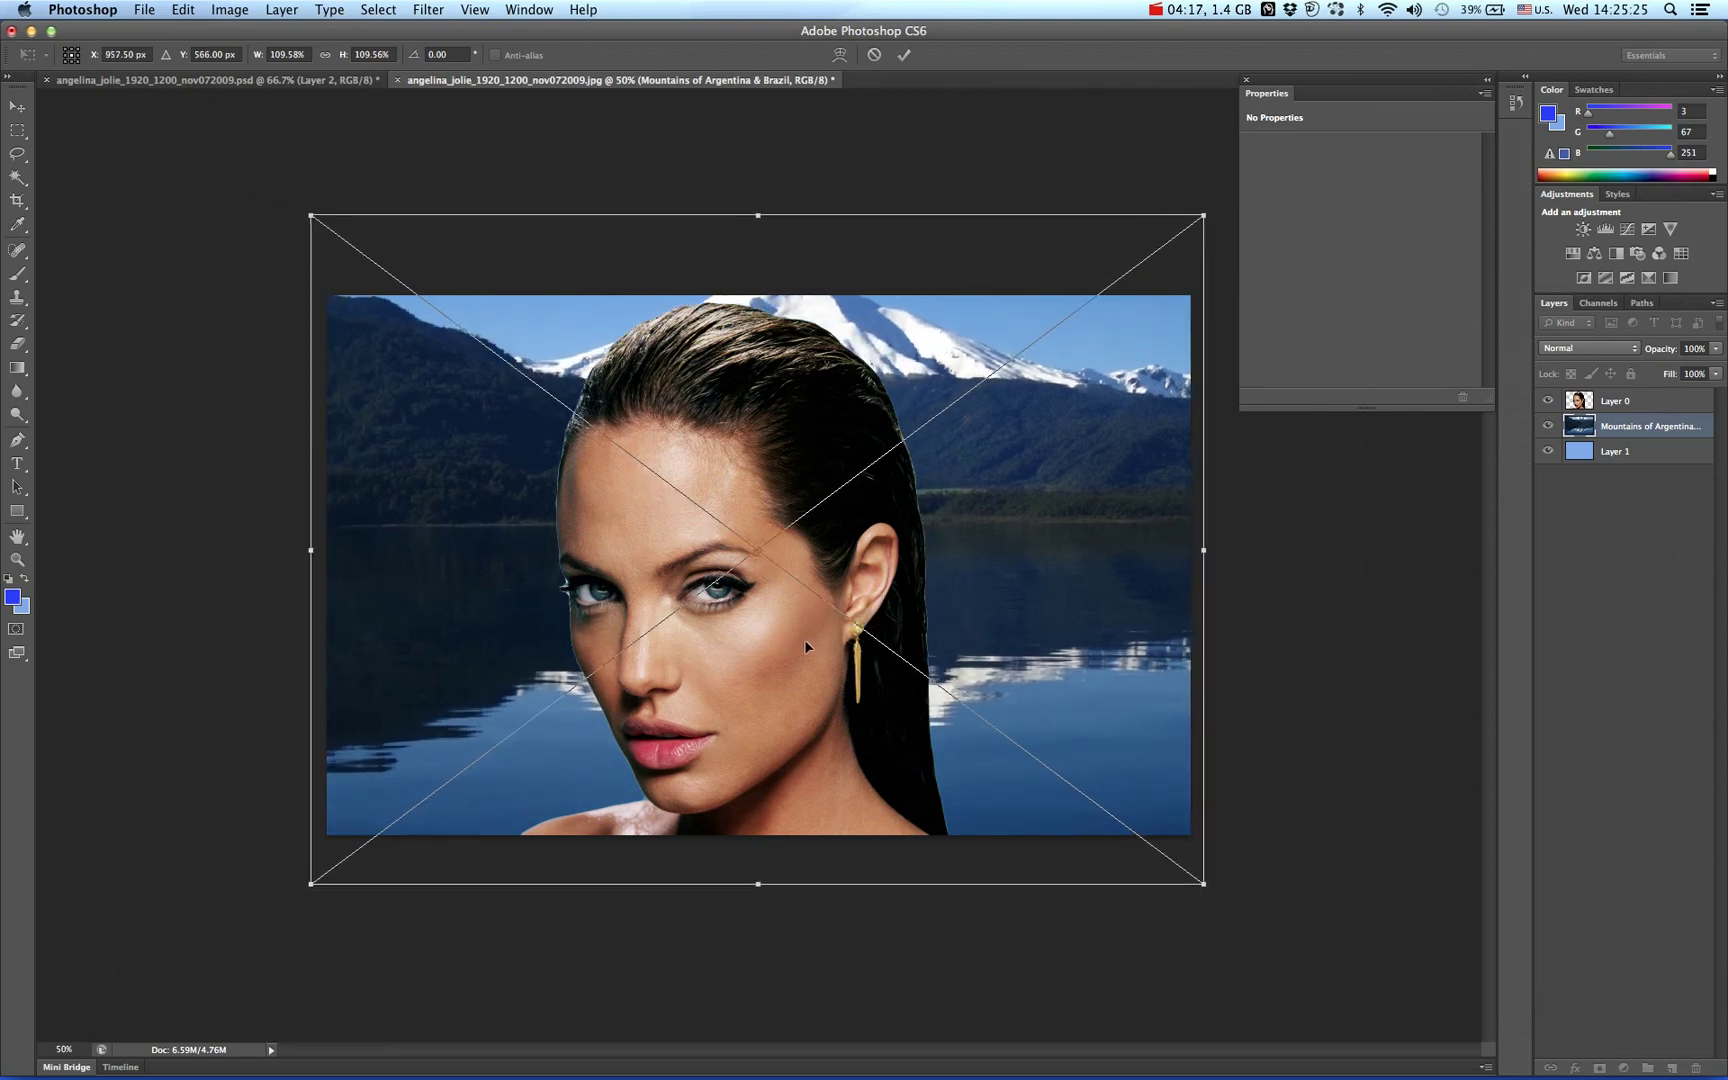
key("w")
key("Return")
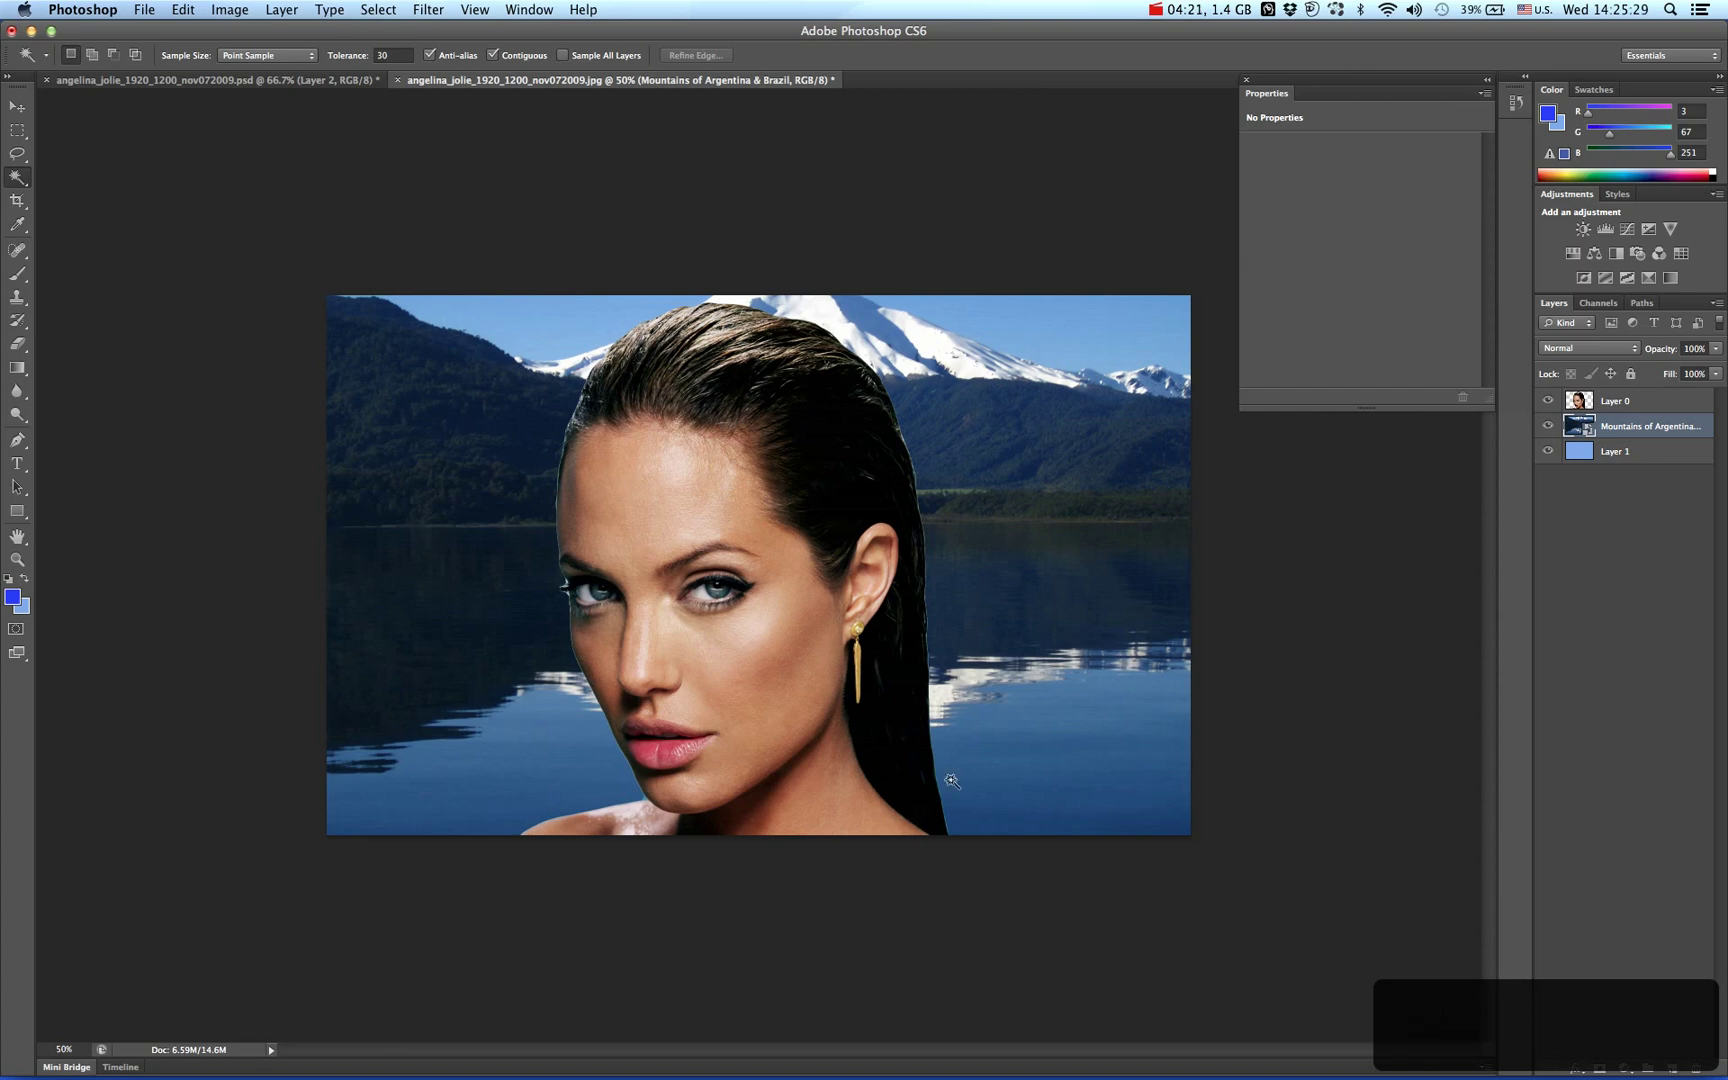
Move the portrait layer to the right and hide the Mountains layer.
key("v")
left_click(767, 628)
left_click_drag(766, 629, 968, 652)
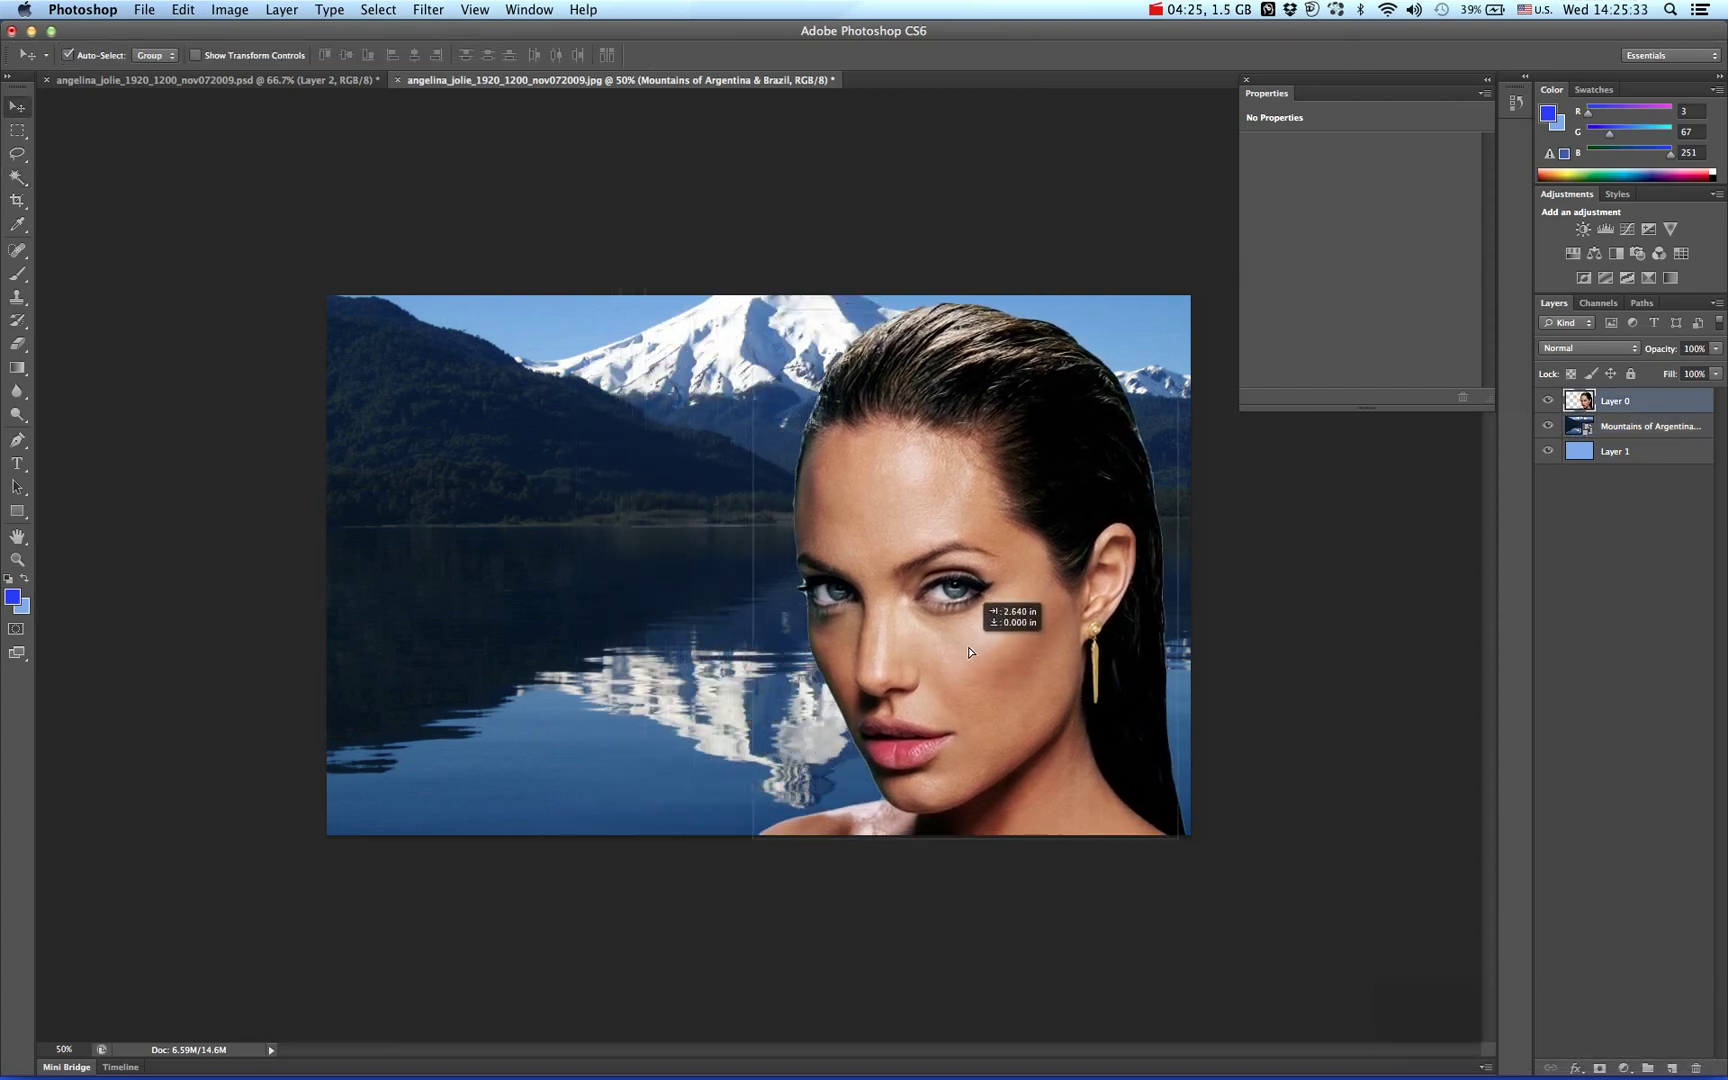
mouse_move(968, 652)
left_mouse_down()
mouse_move(621, 665)
mouse_move(884, 620)
mouse_move(951, 656)
left_mouse_up()
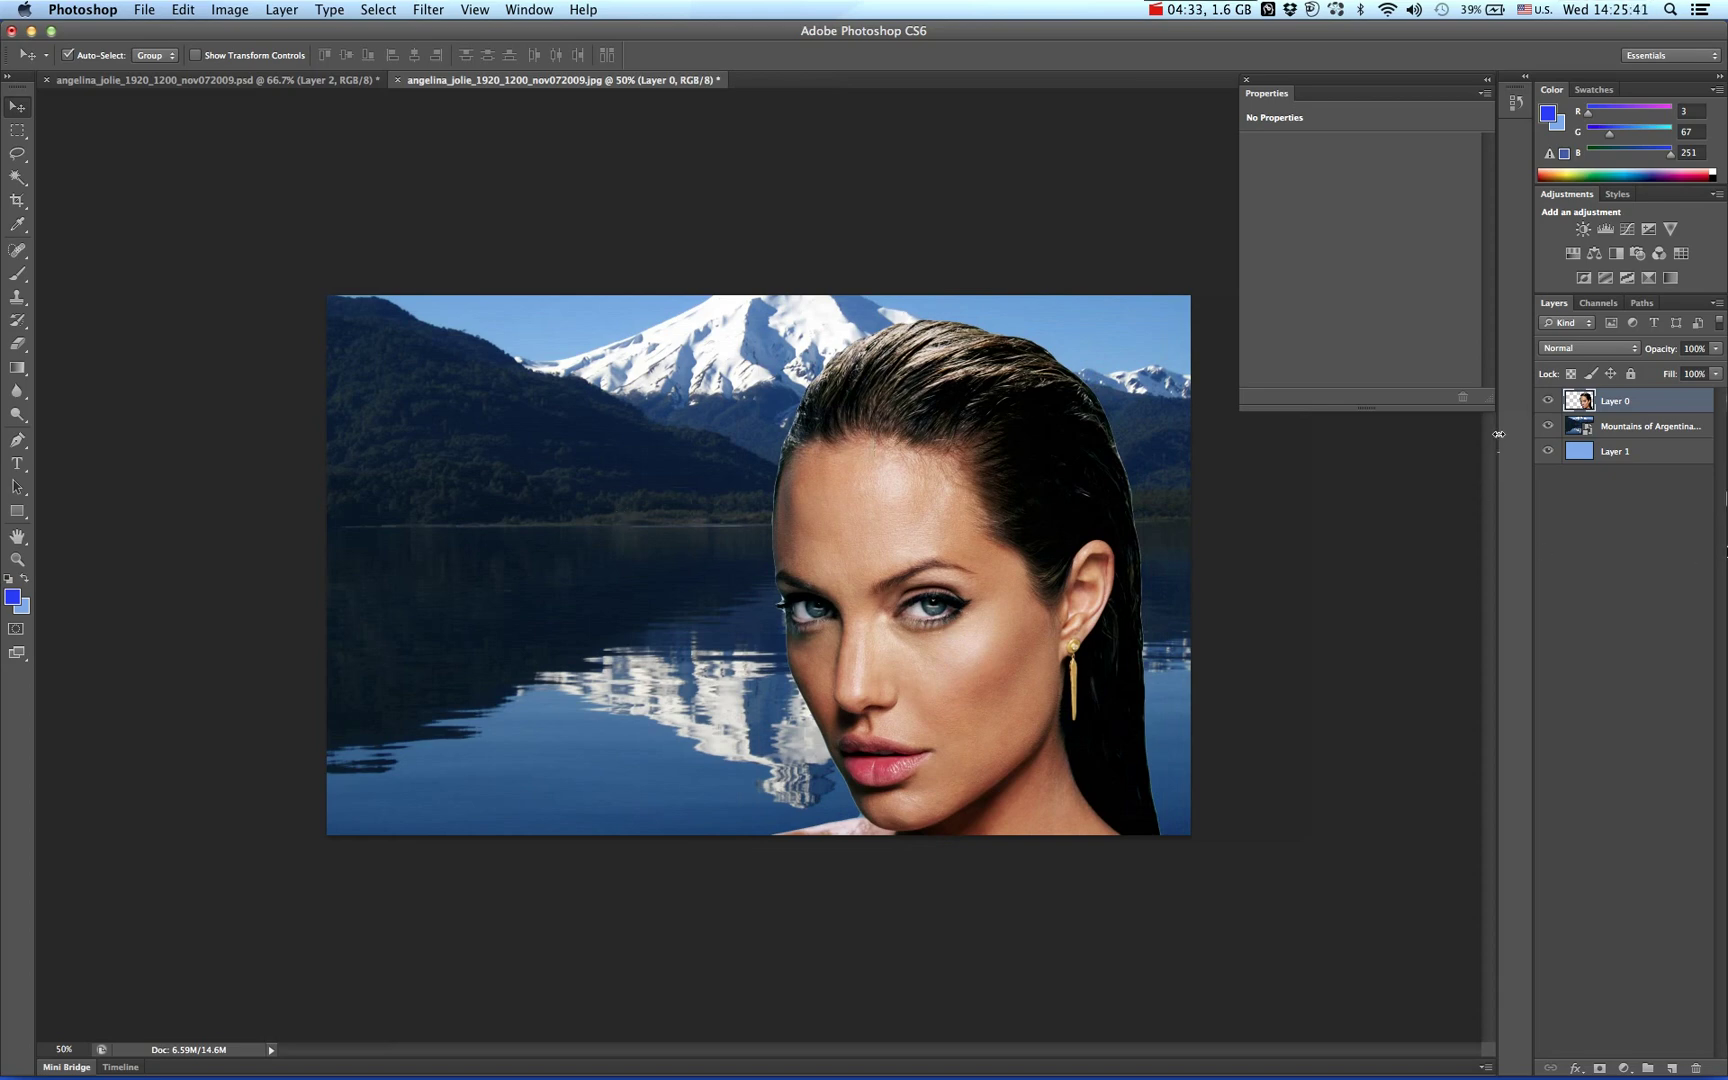
left_click(1549, 427)
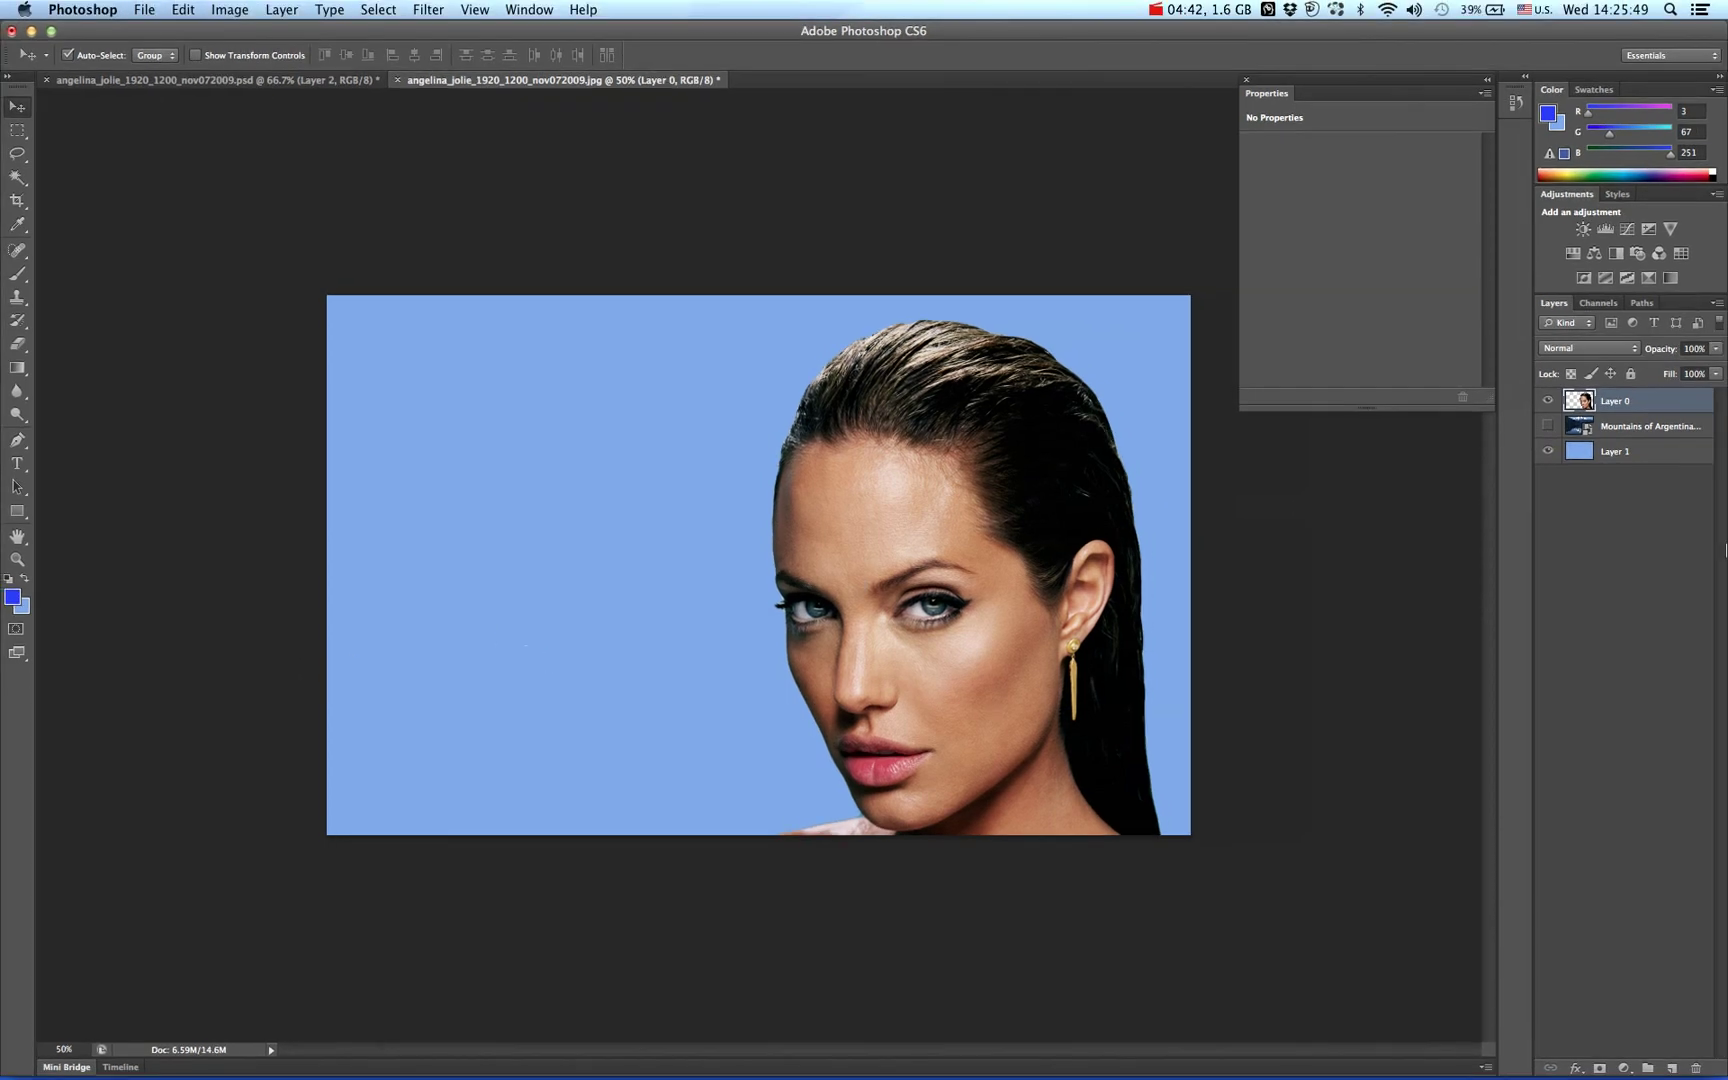
left_click(1548, 427)
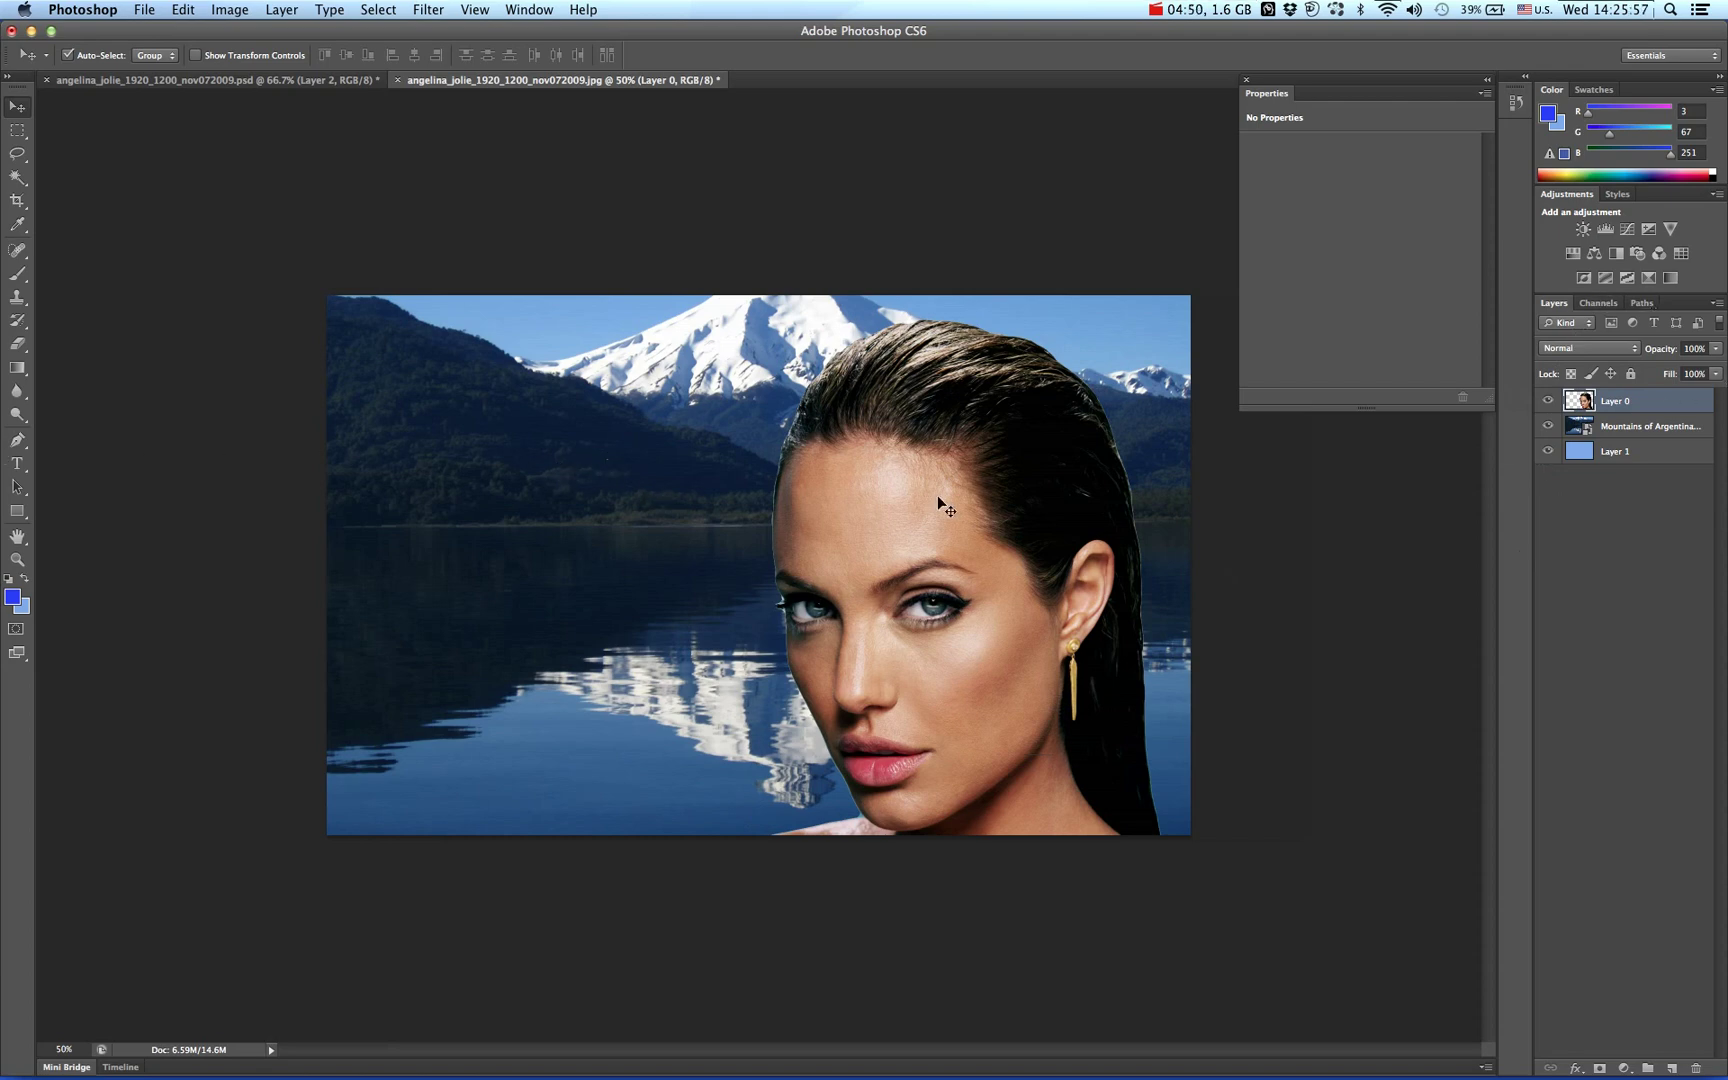
key("space")
left_click(1548, 427)
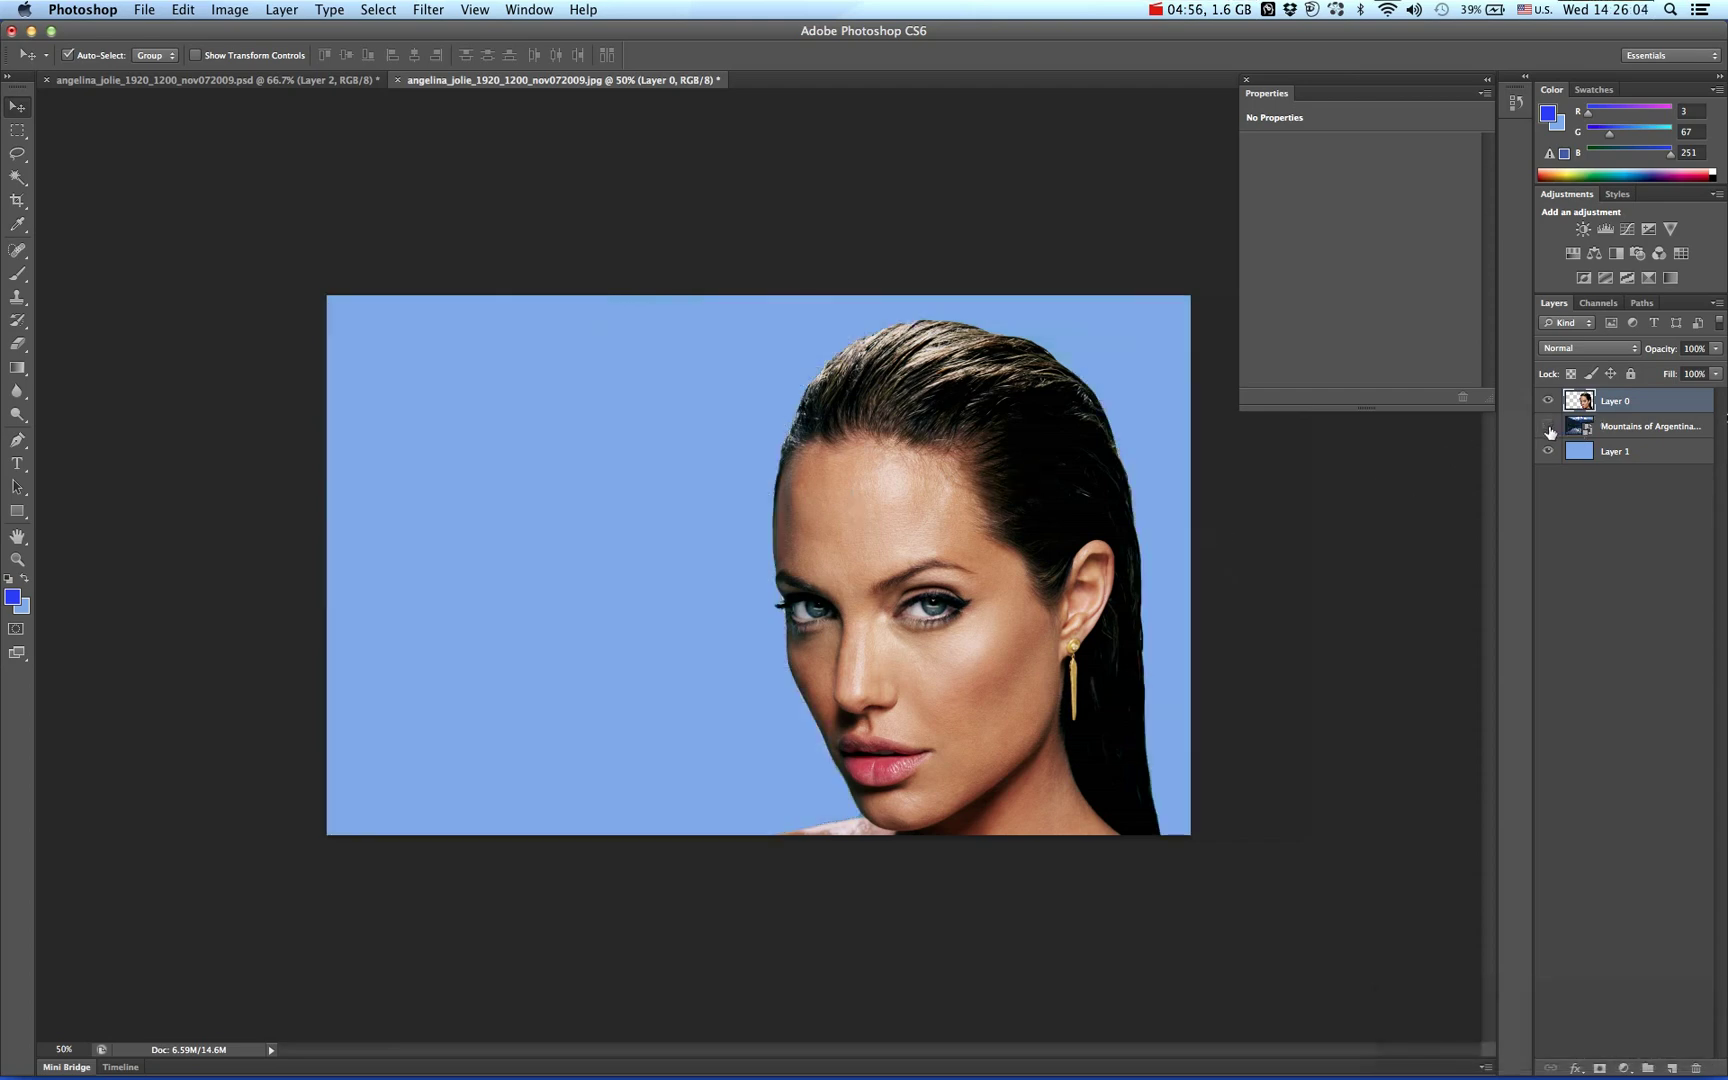
Open Layer Style for the blue Layer 1 and enable Gradient Overlay.
double_click(1634, 454)
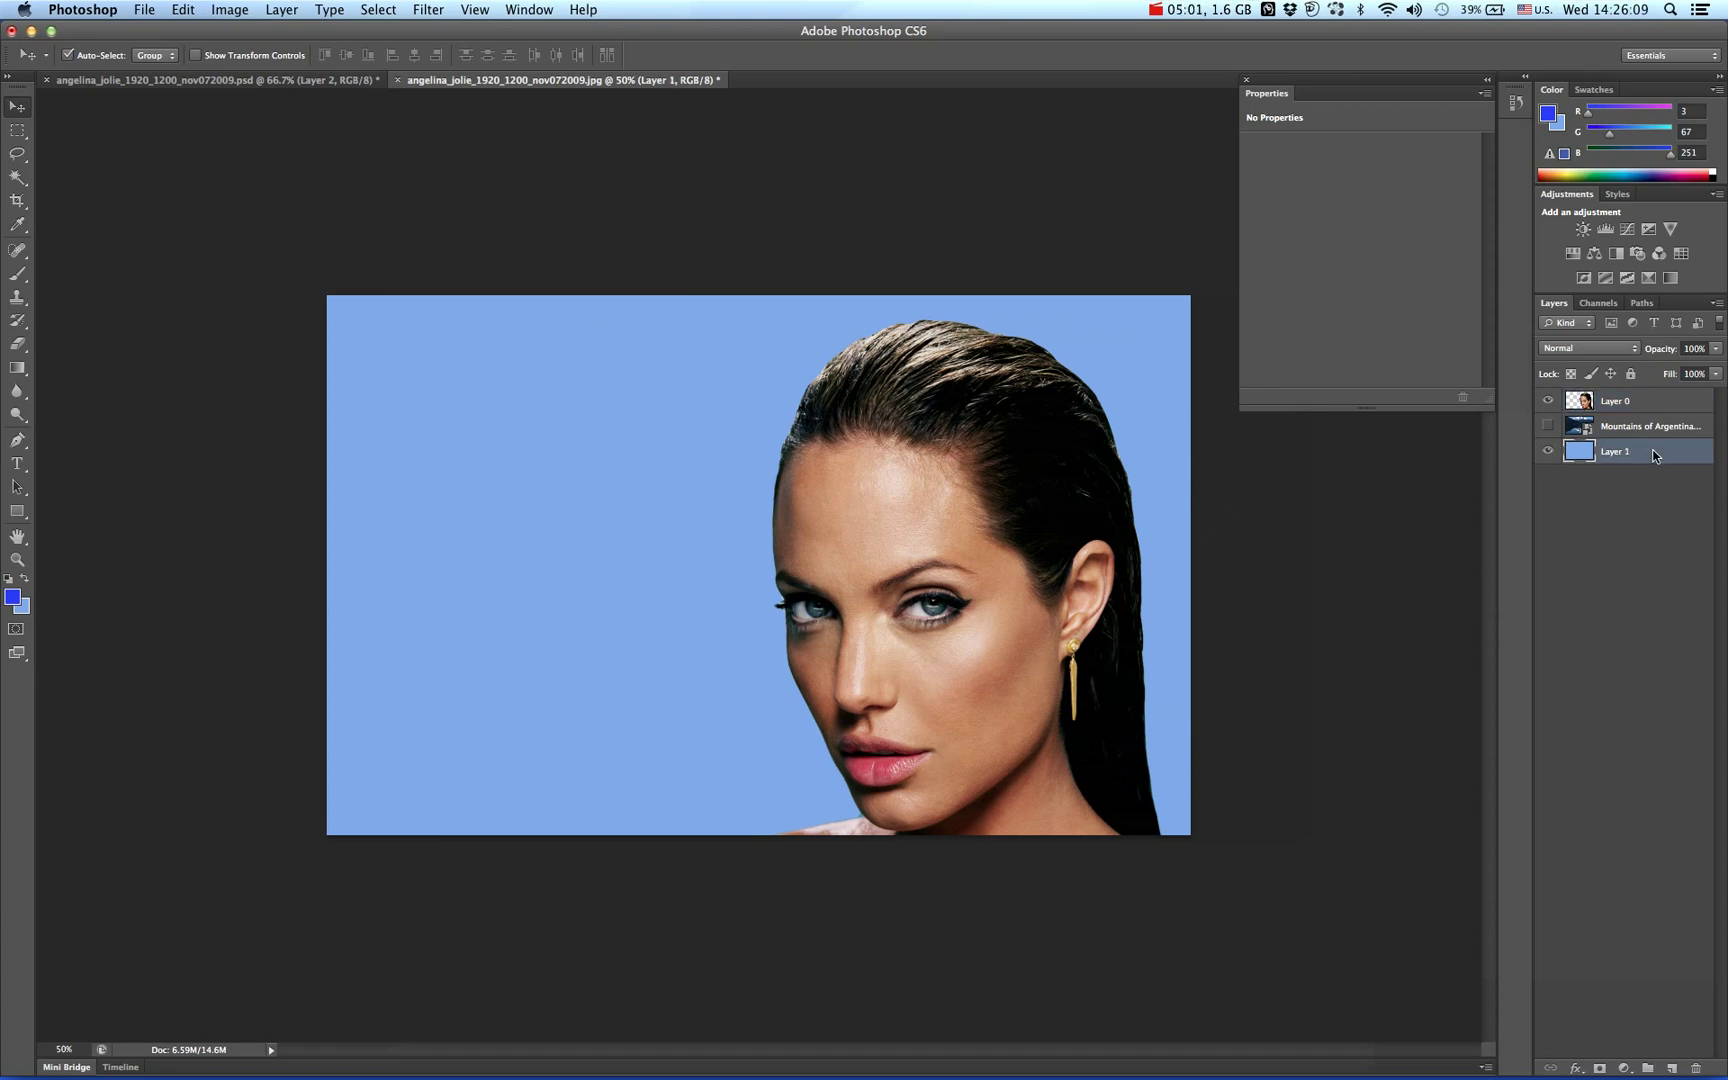
double_click(1655, 456)
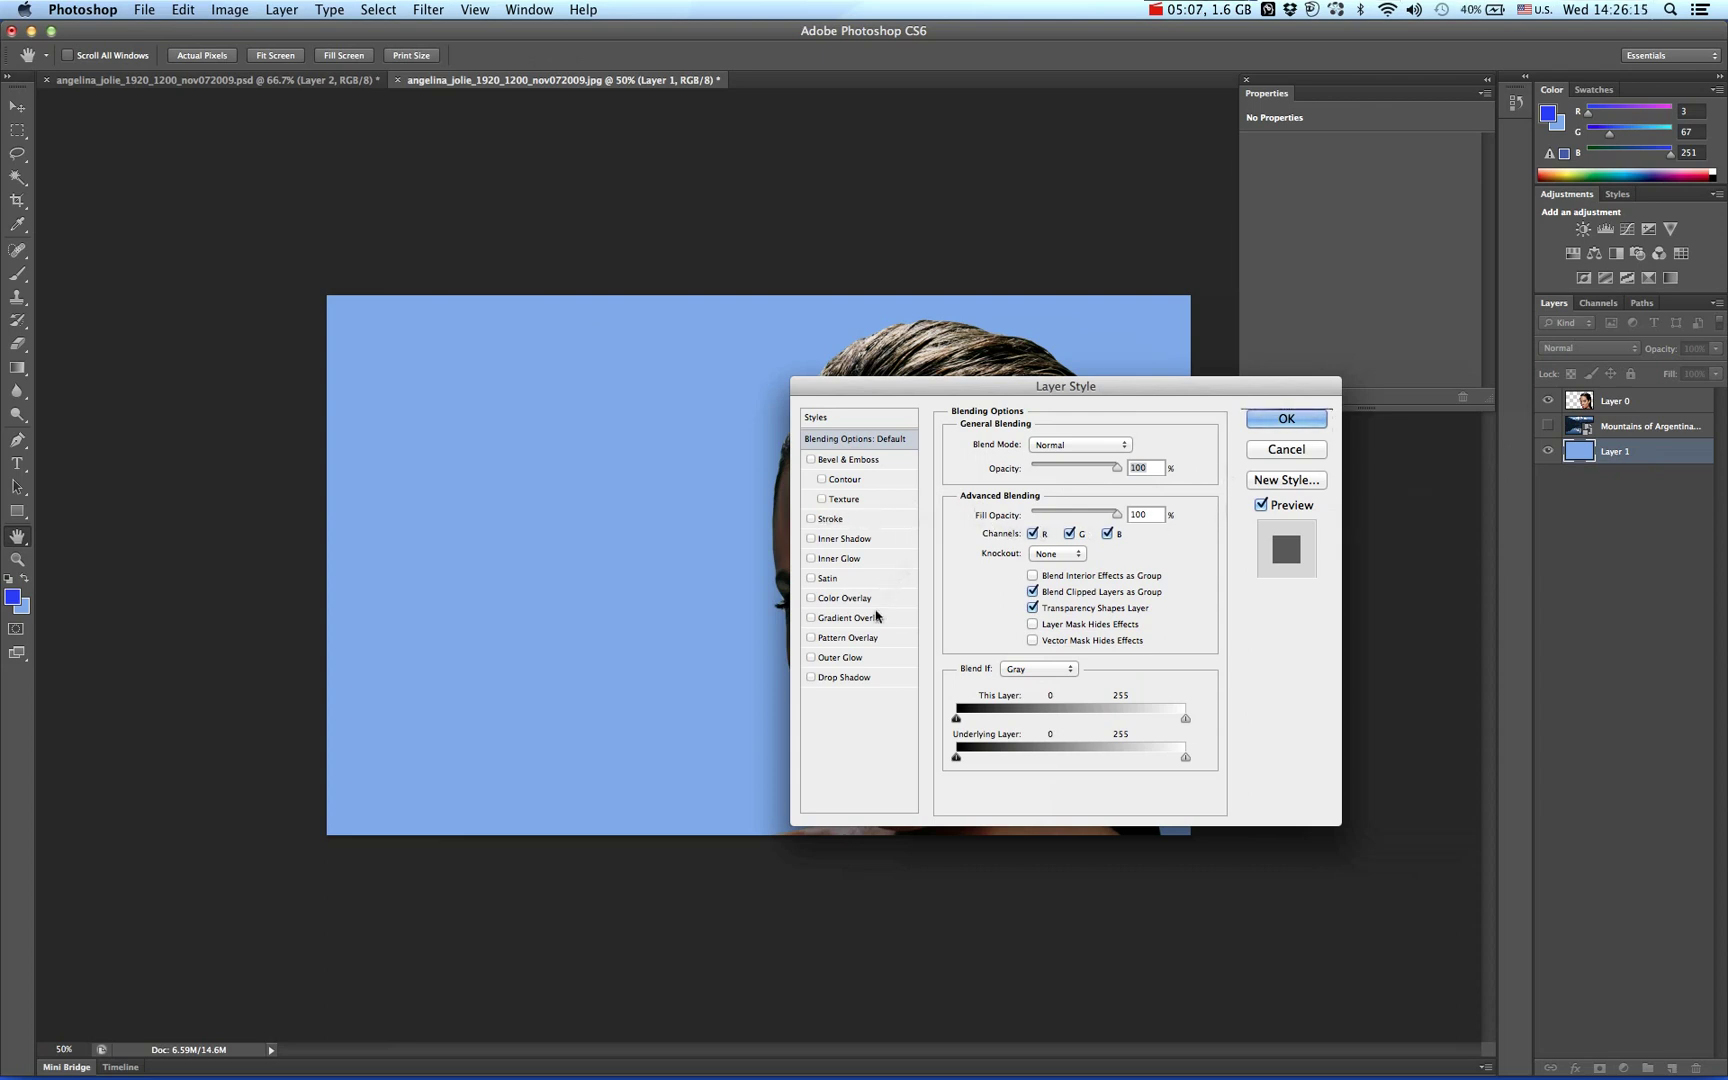
left_click_drag(1109, 393, 464, 277)
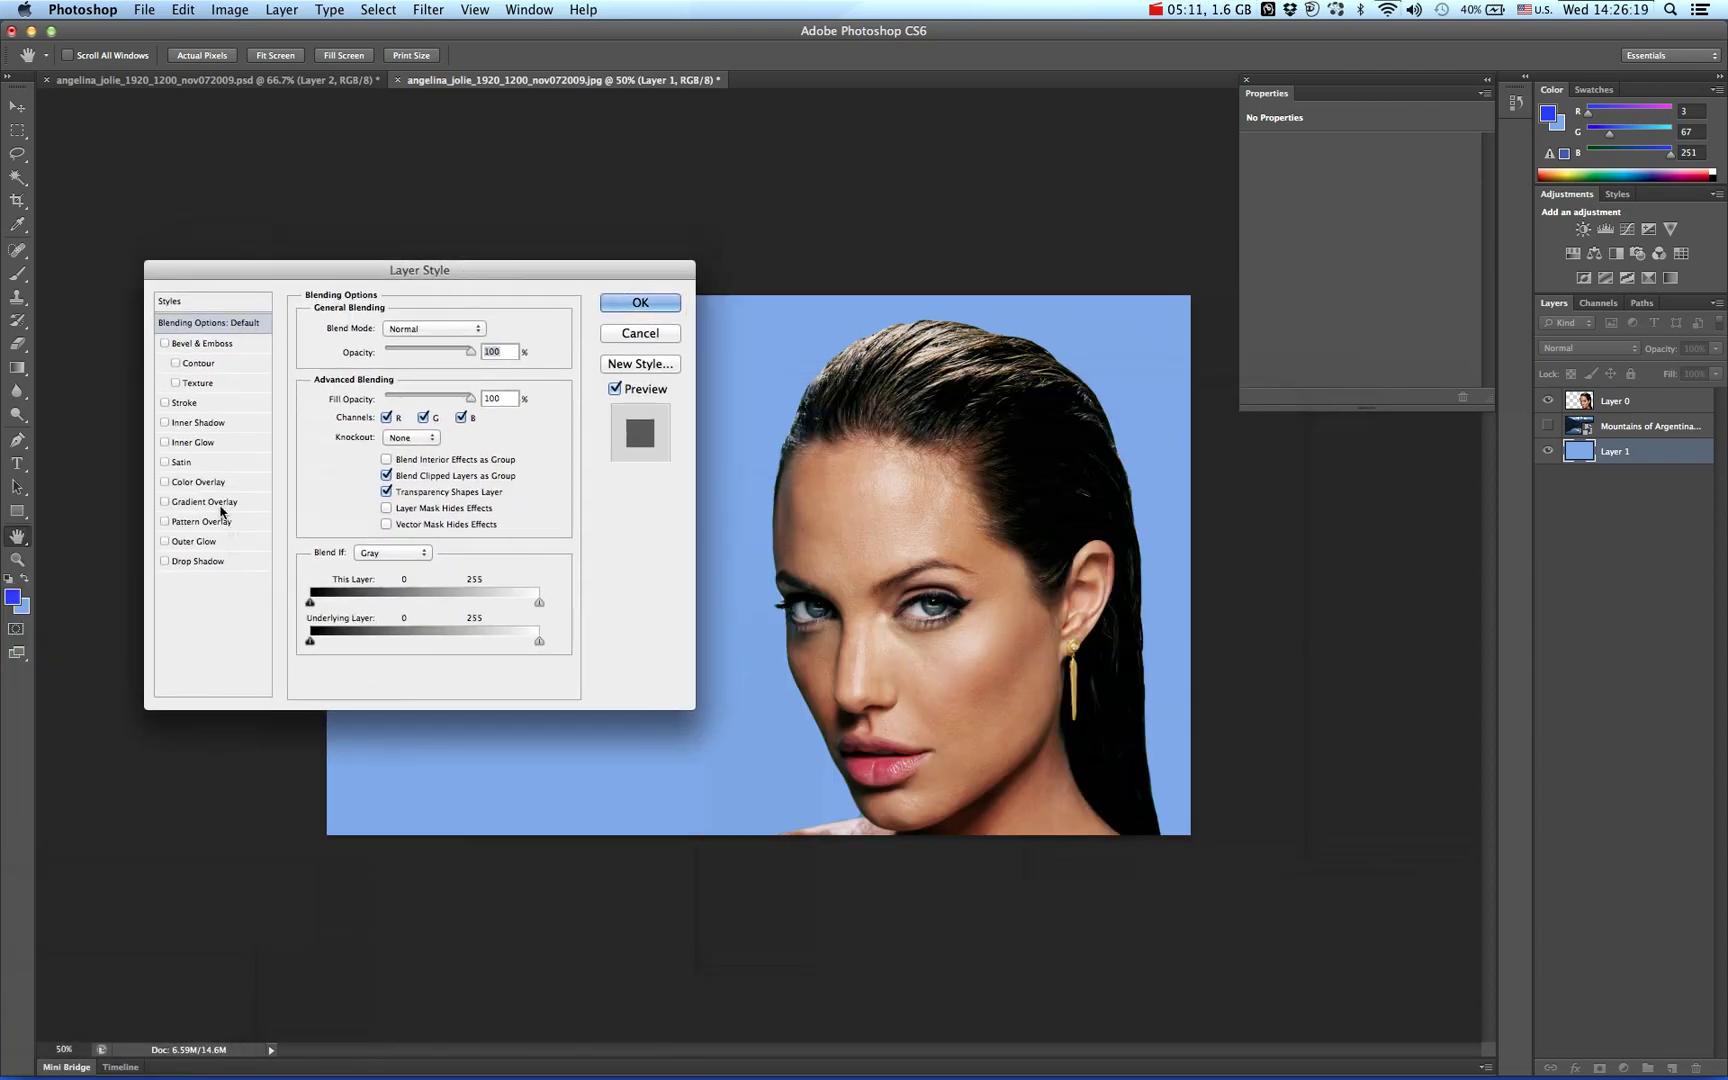
left_click(222, 502)
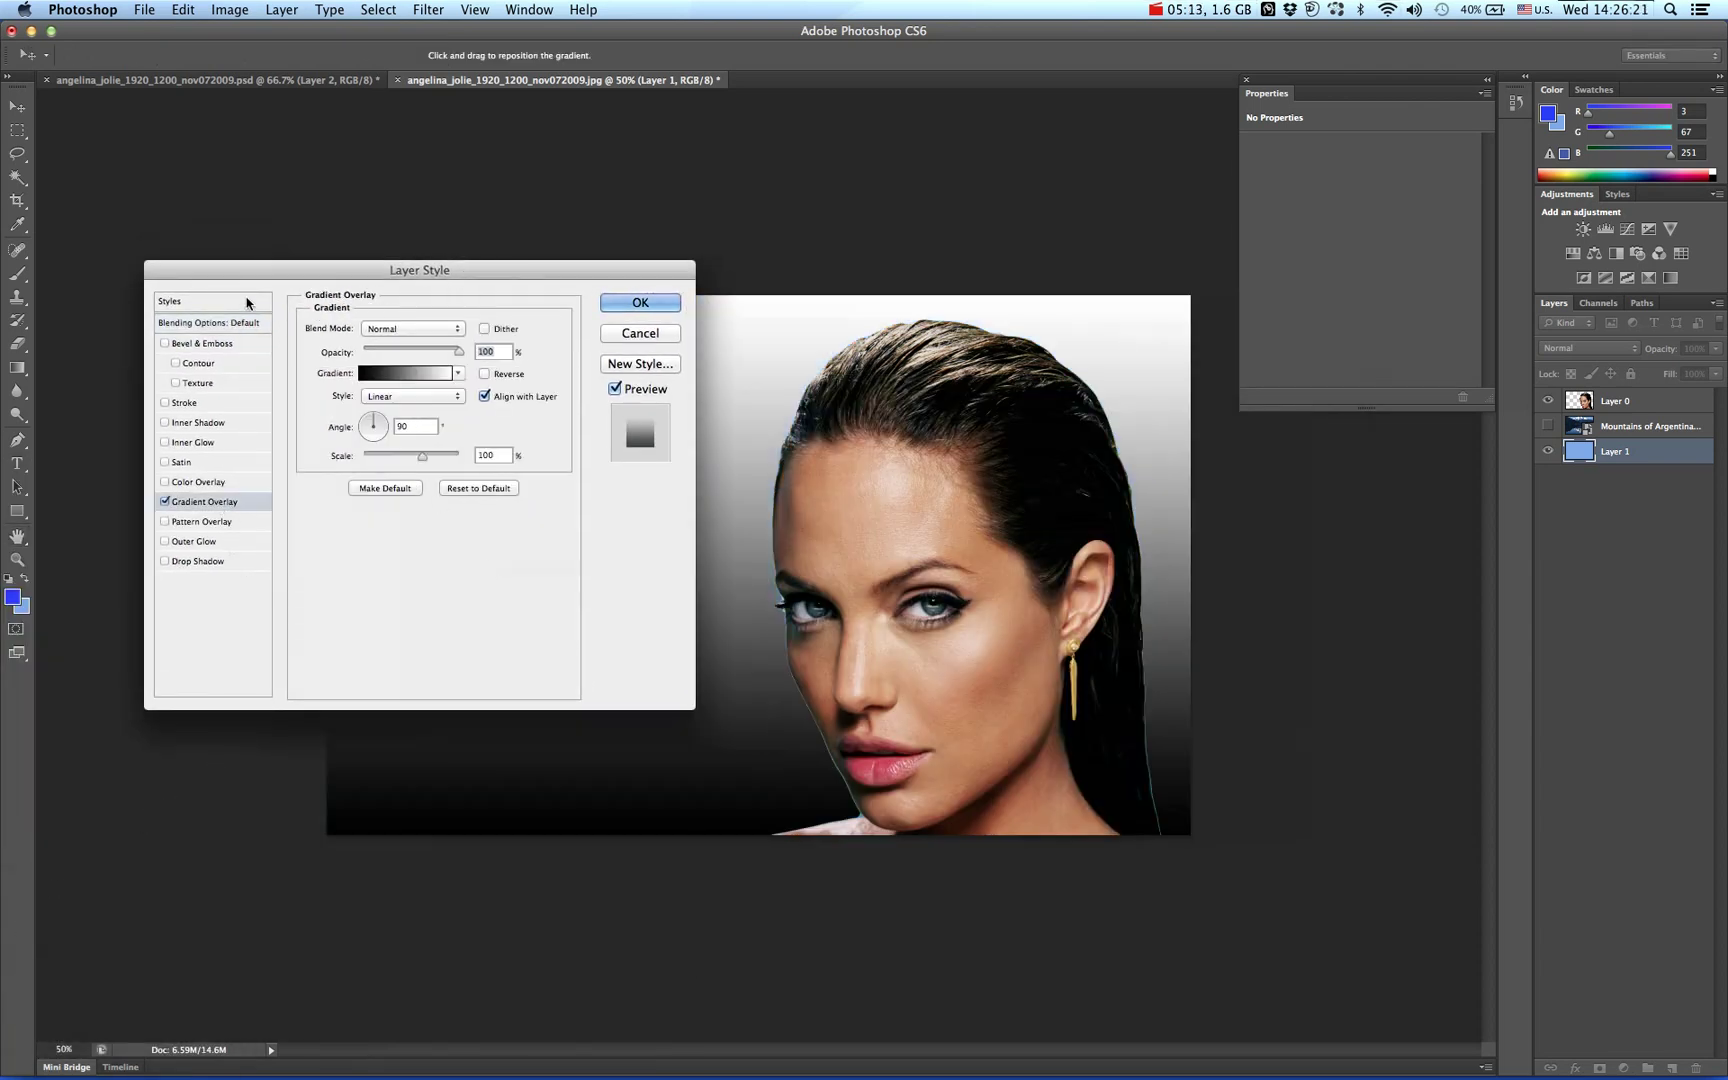
mouse_move(341, 280)
left_mouse_down()
mouse_move(1054, 464)
mouse_move(1307, 406)
left_mouse_up()
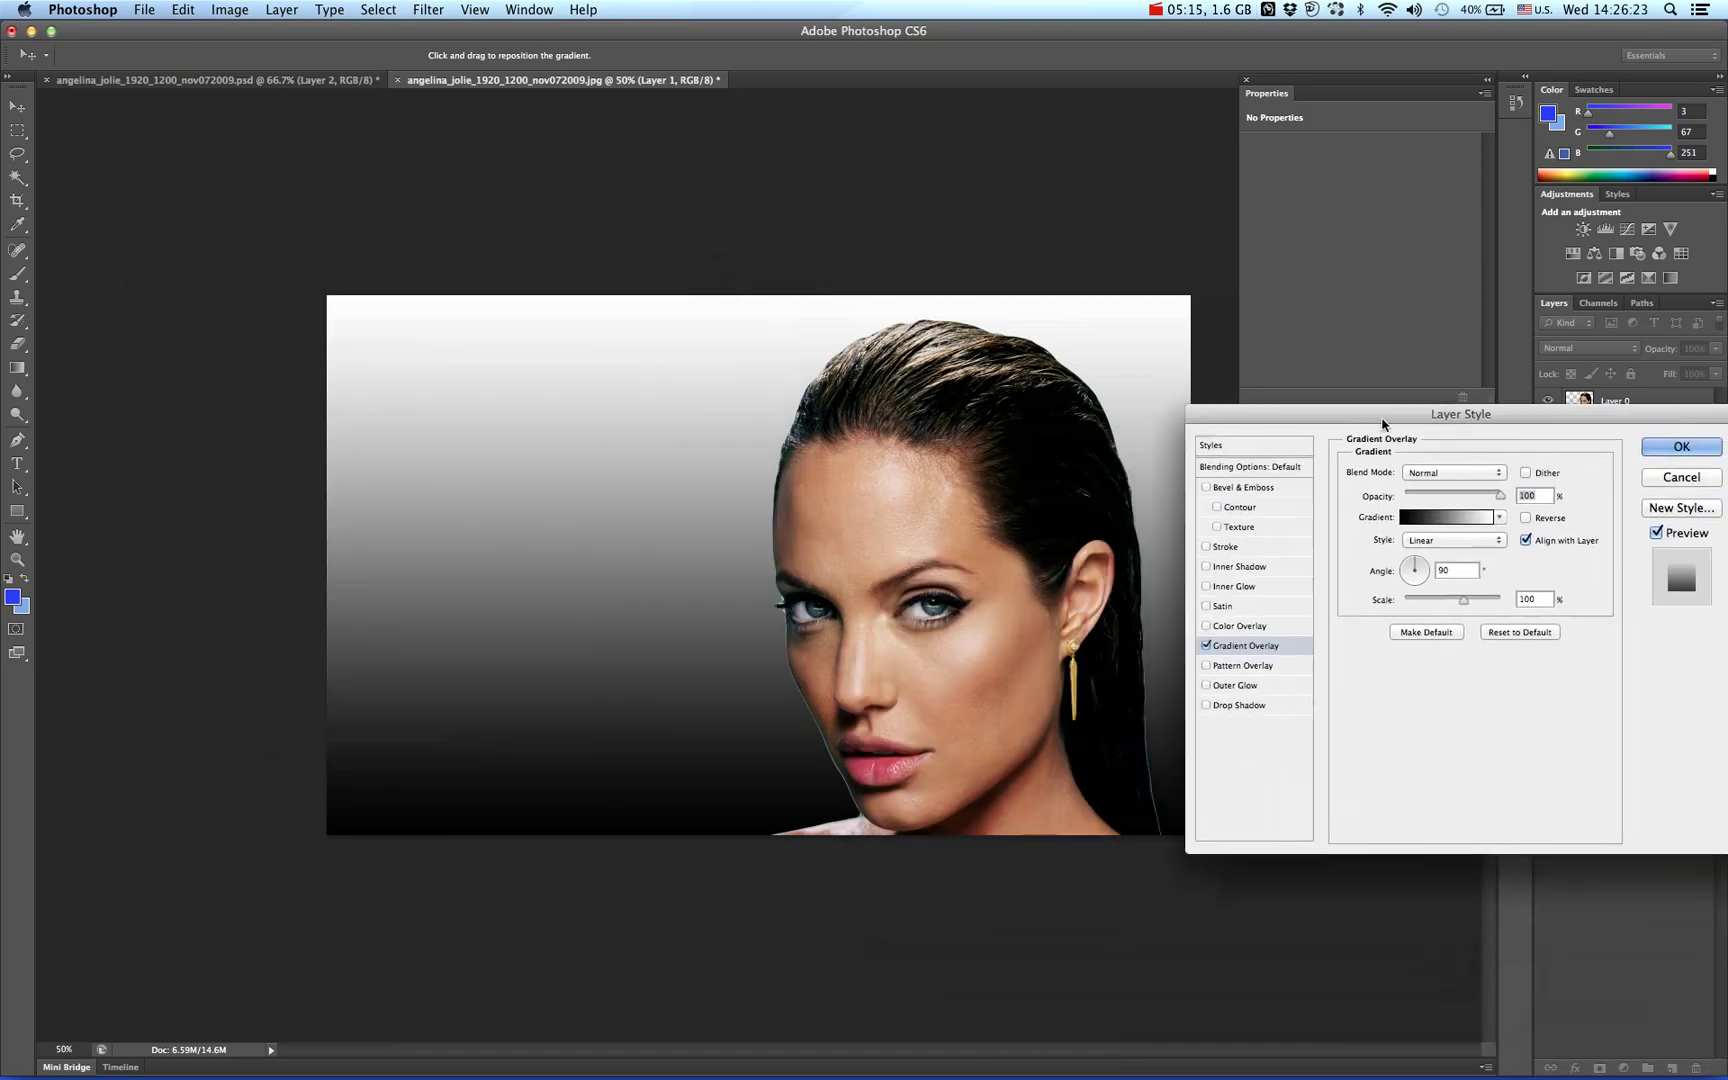
Open the Gradient Editor and try presets from Foreground to Transparent through Neutral Density.
left_click(1404, 510)
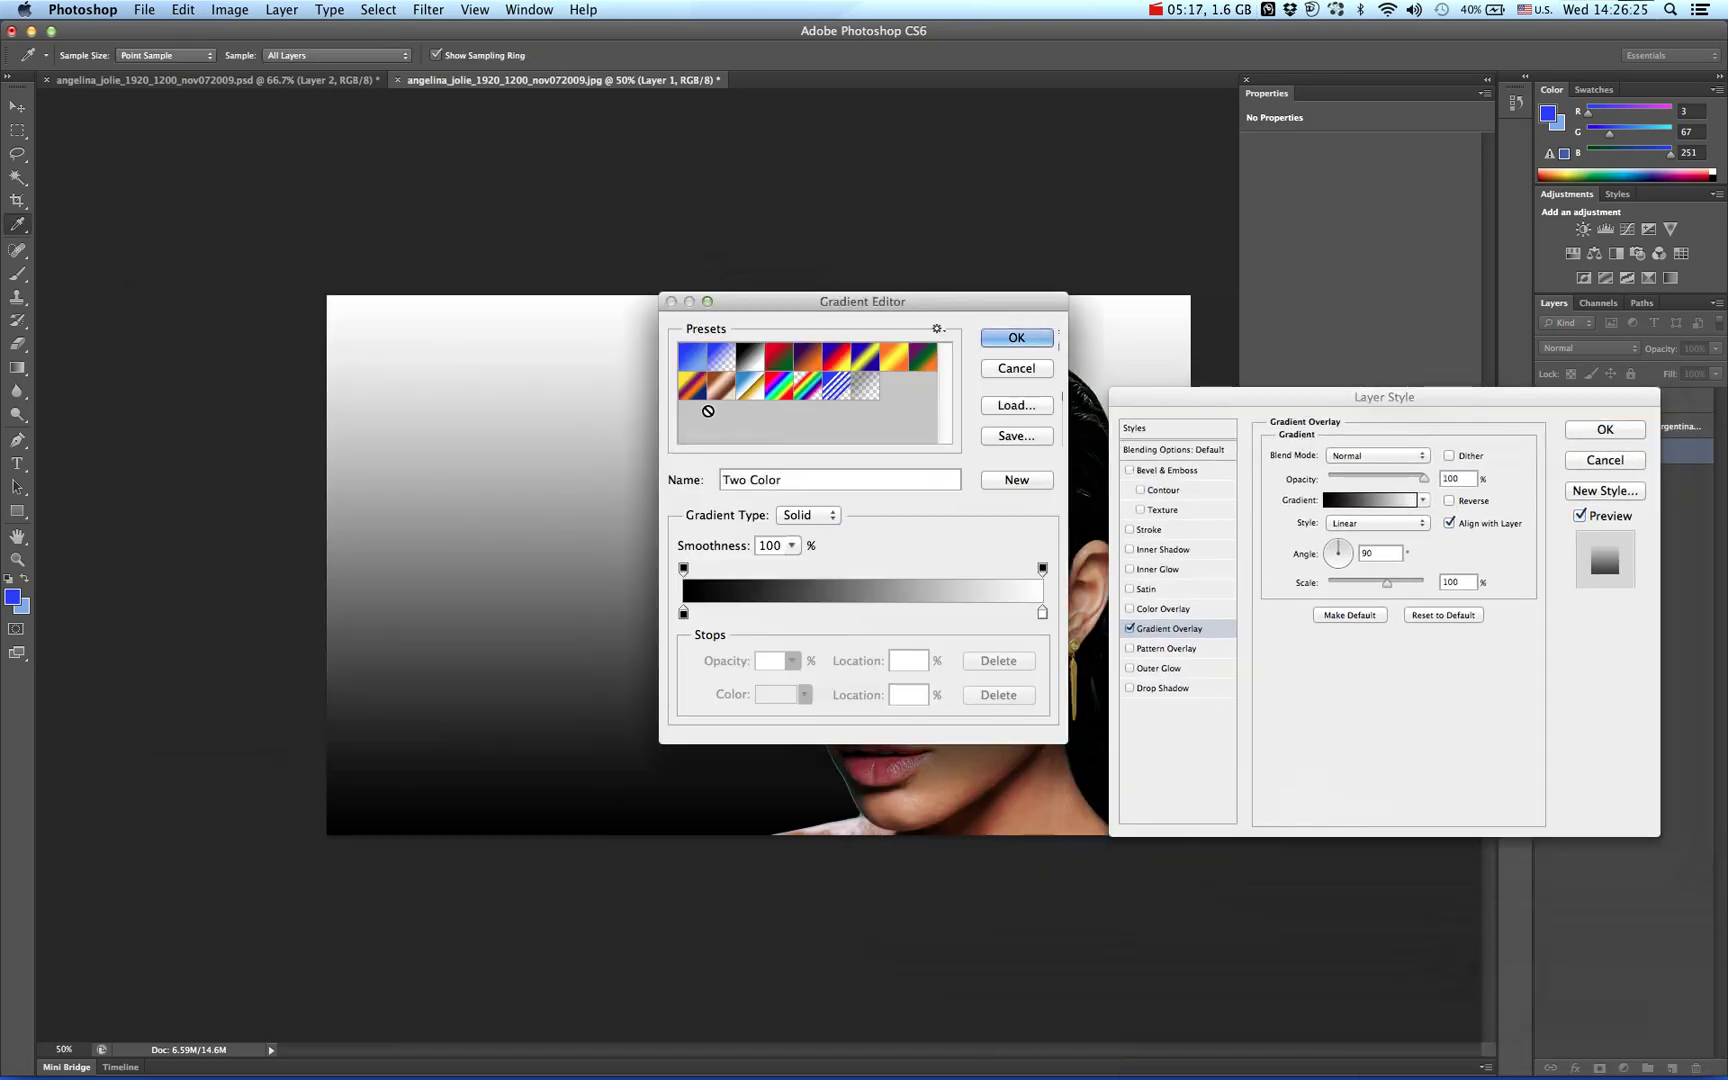
mouse_move(812, 299)
left_mouse_down()
mouse_move(1055, 472)
mouse_move(1348, 521)
left_mouse_up()
left_click(1223, 578)
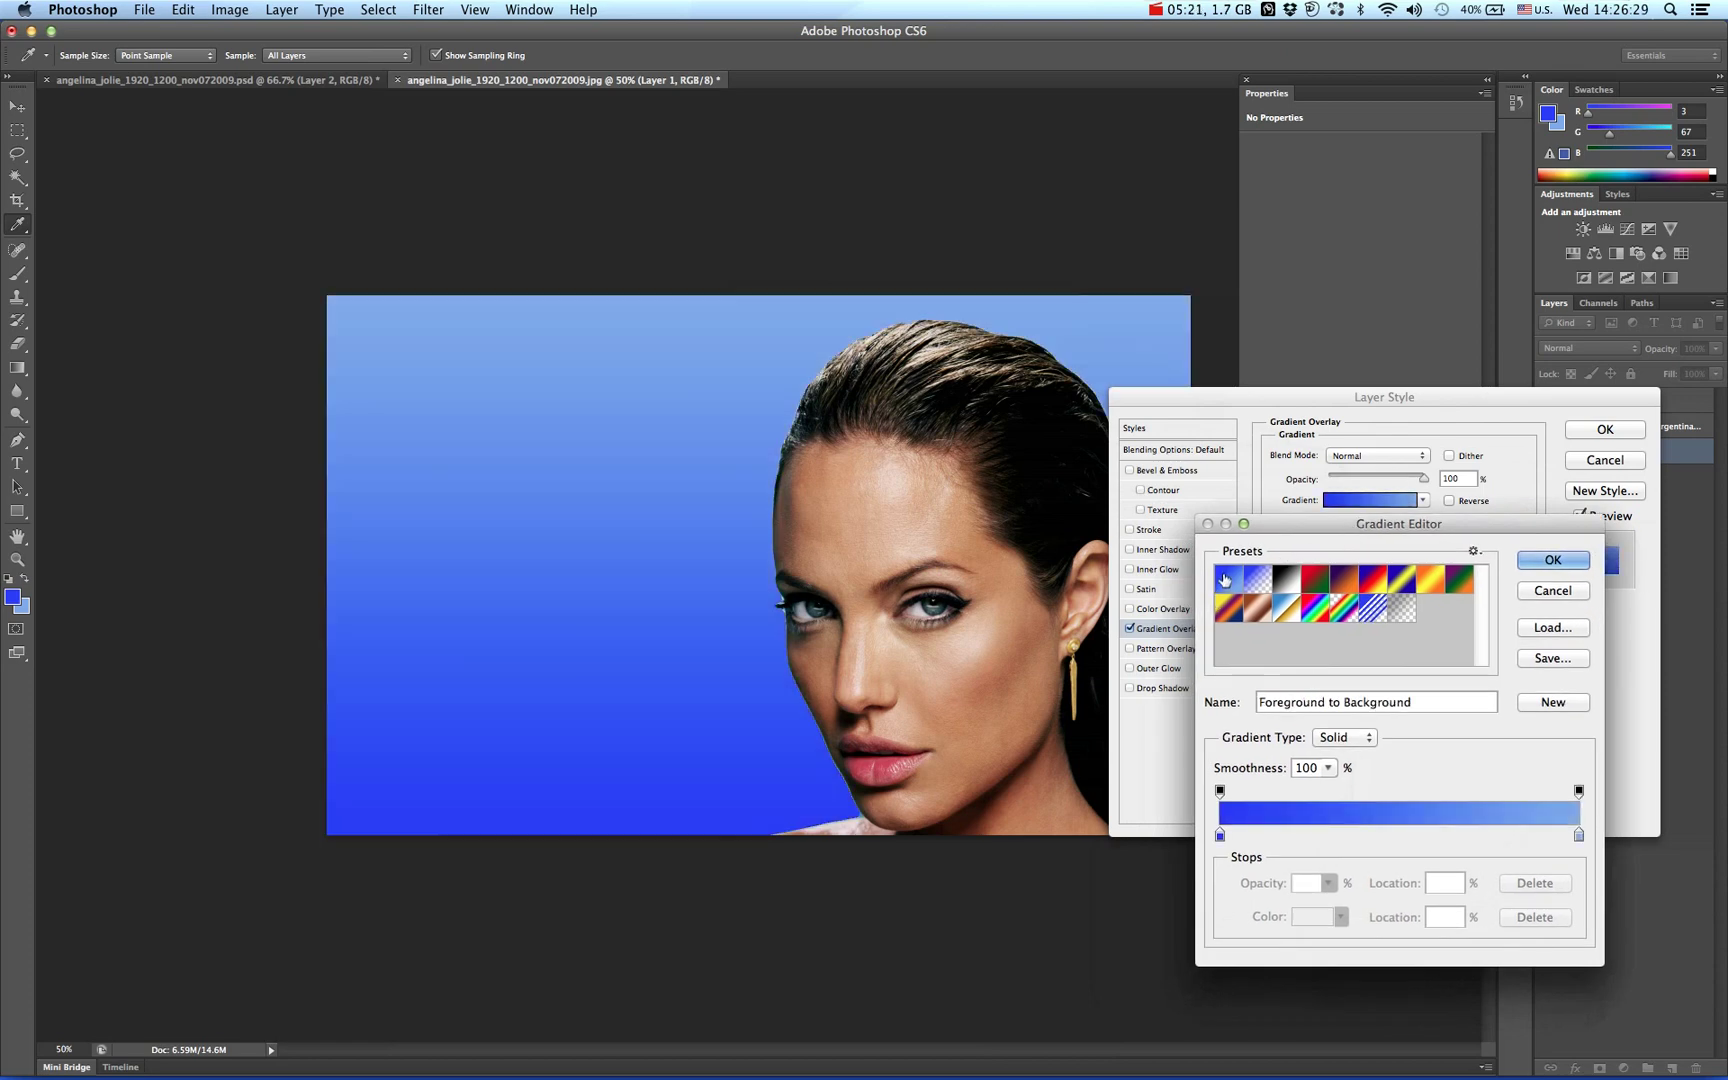
left_click(1261, 583)
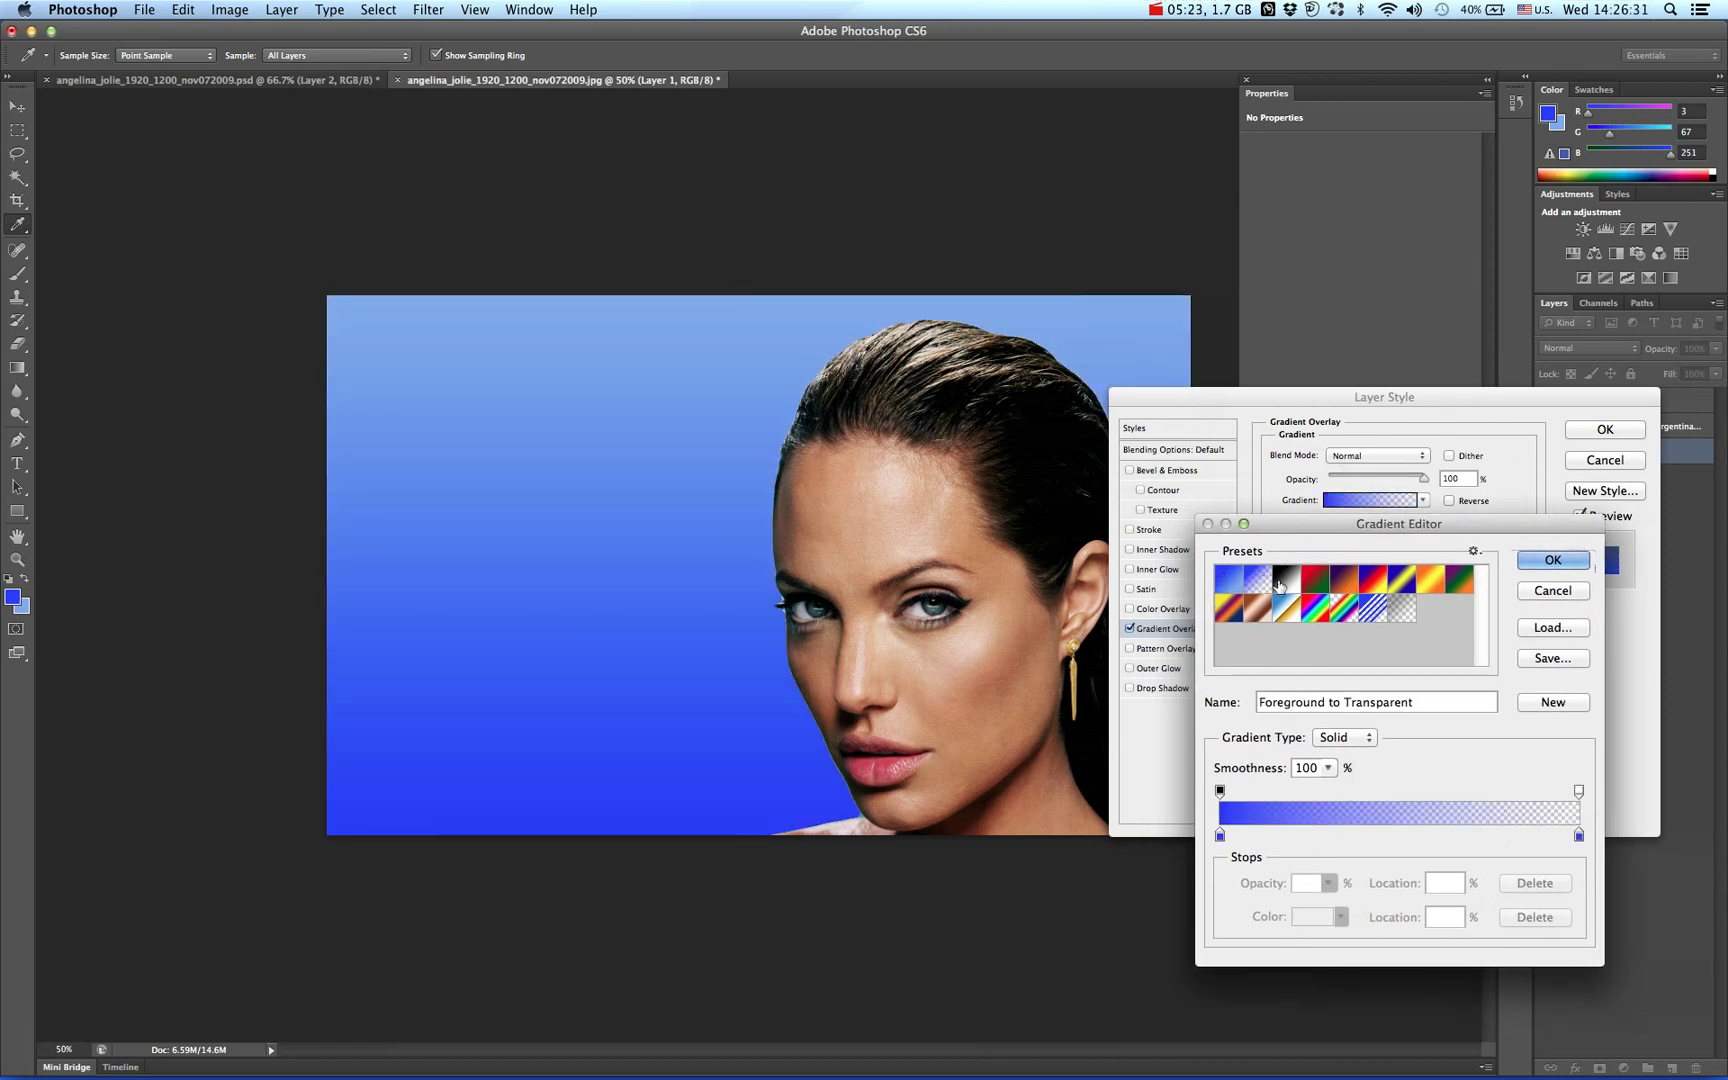
left_click(1284, 583)
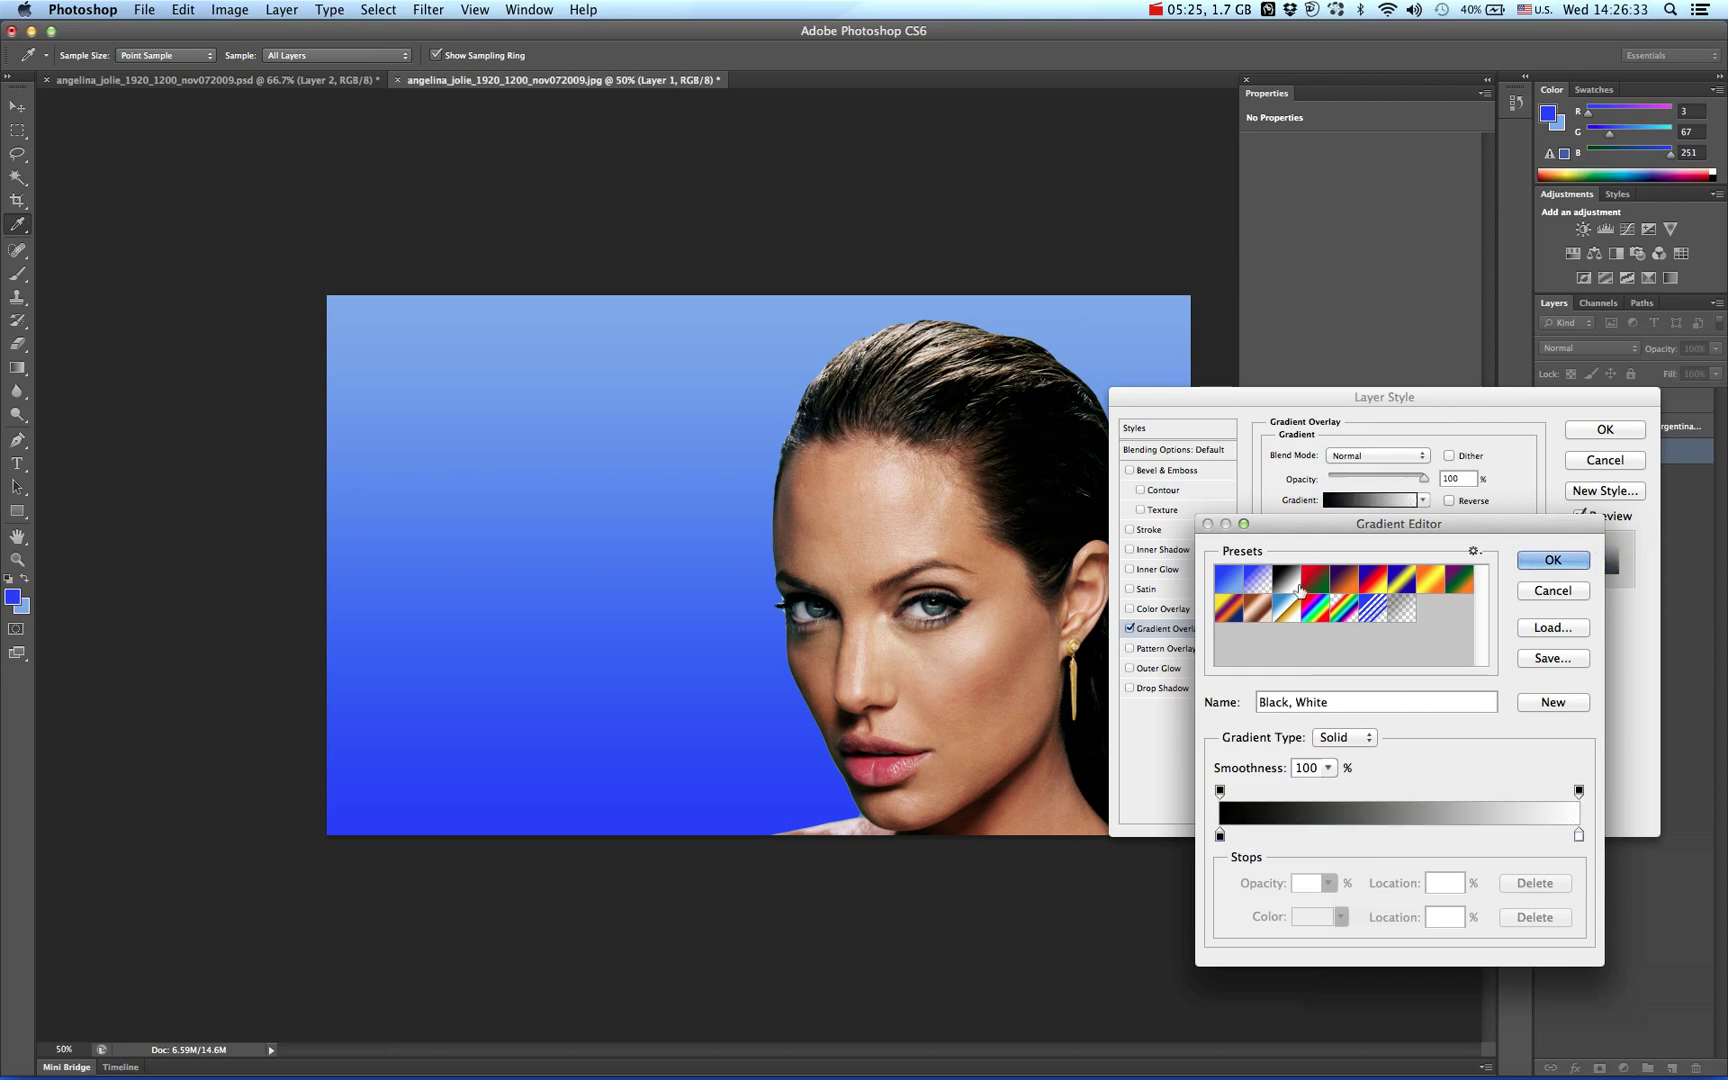
left_click(1317, 584)
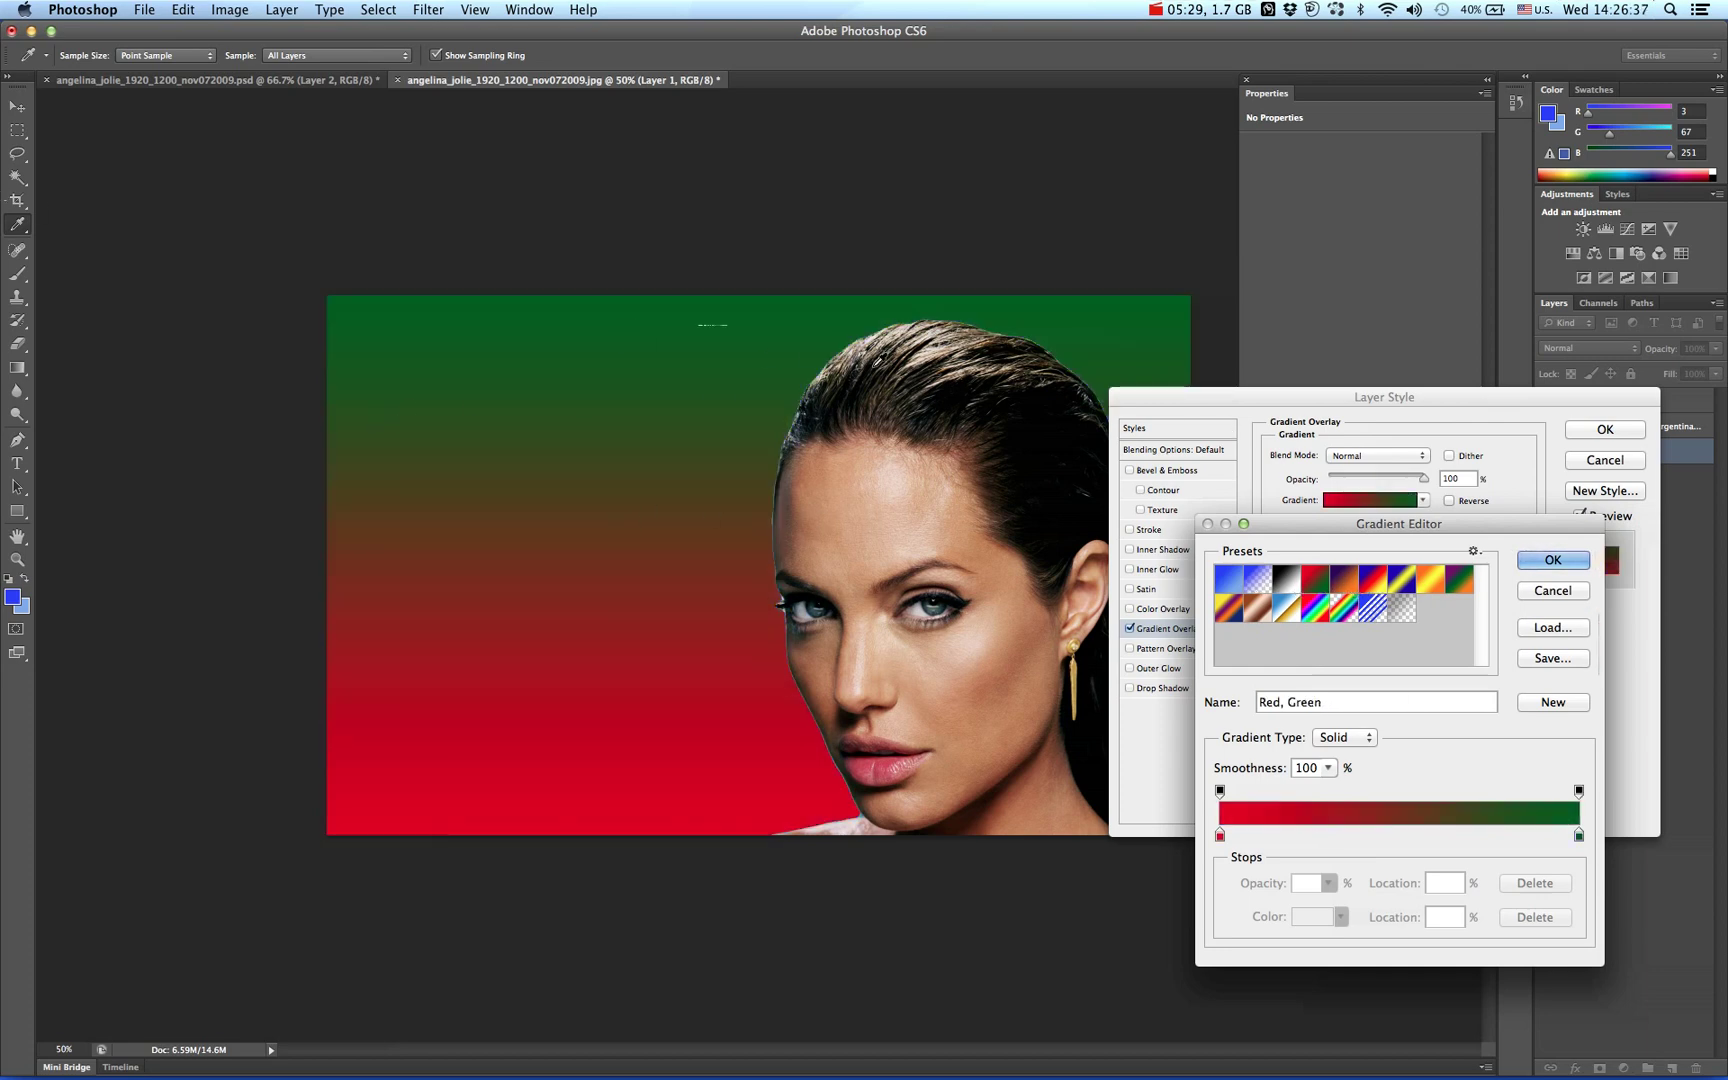
left_click(1339, 587)
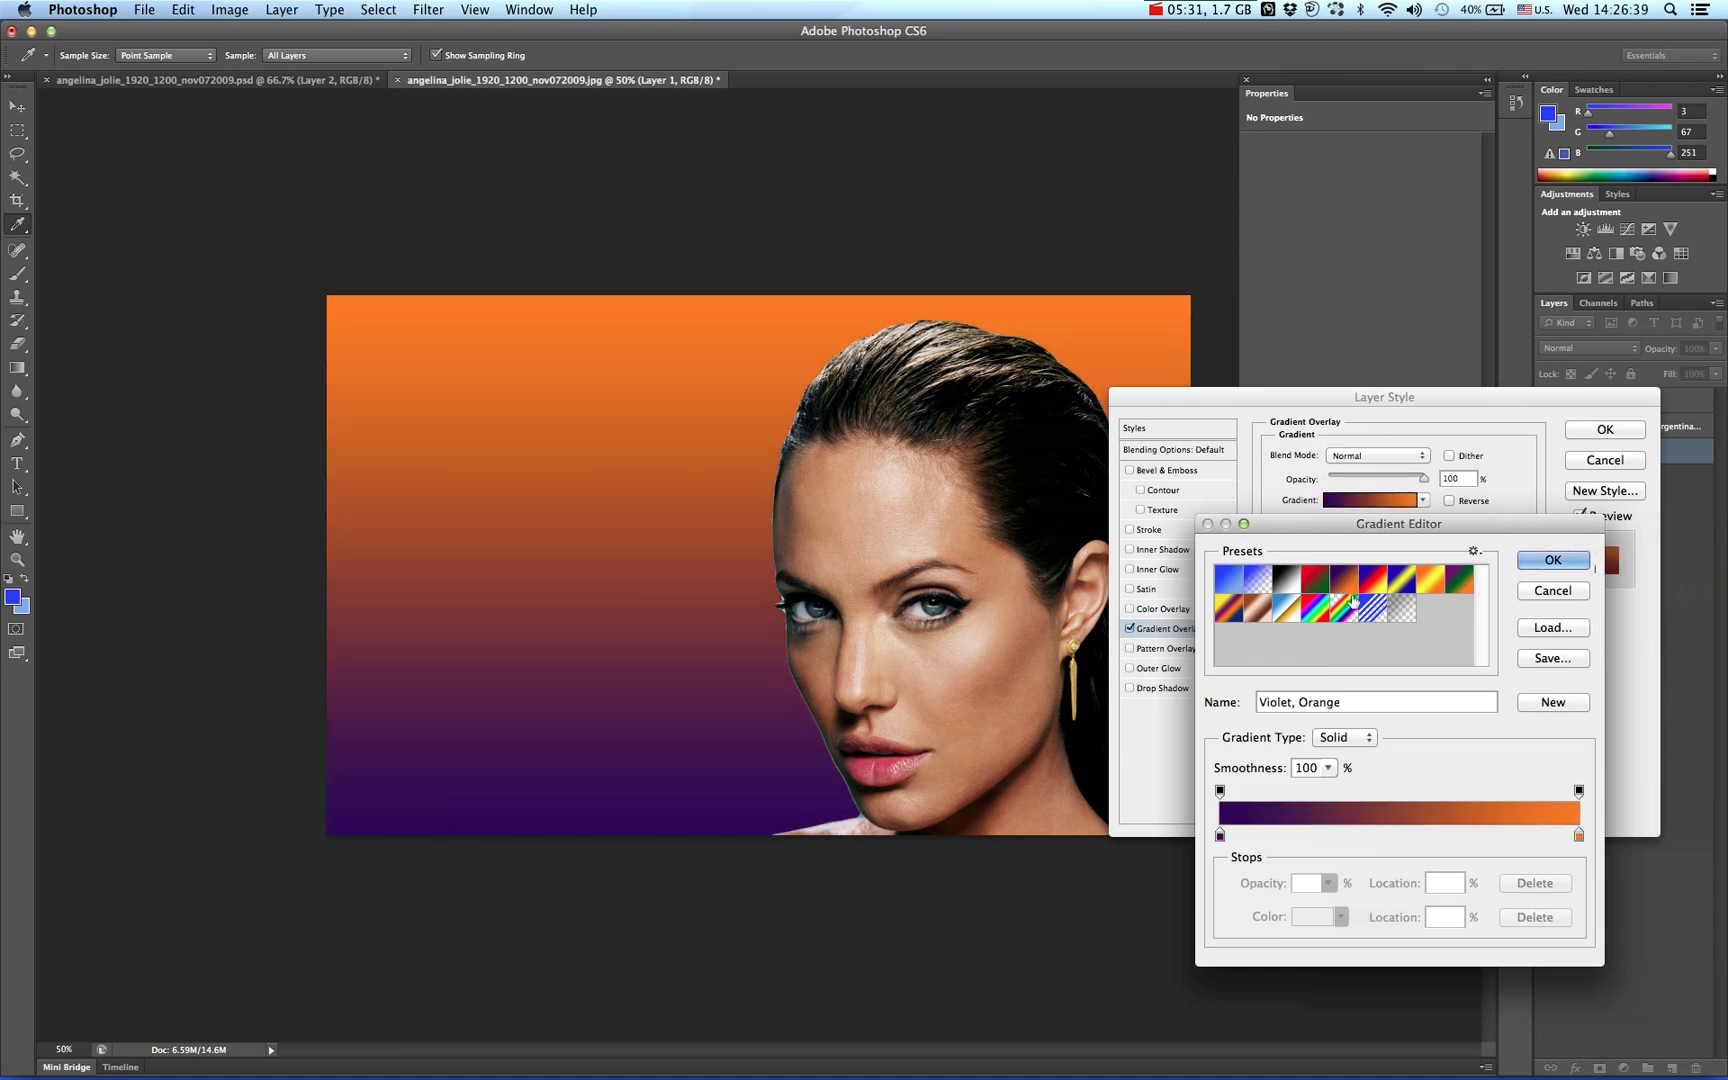
left_click(1286, 609)
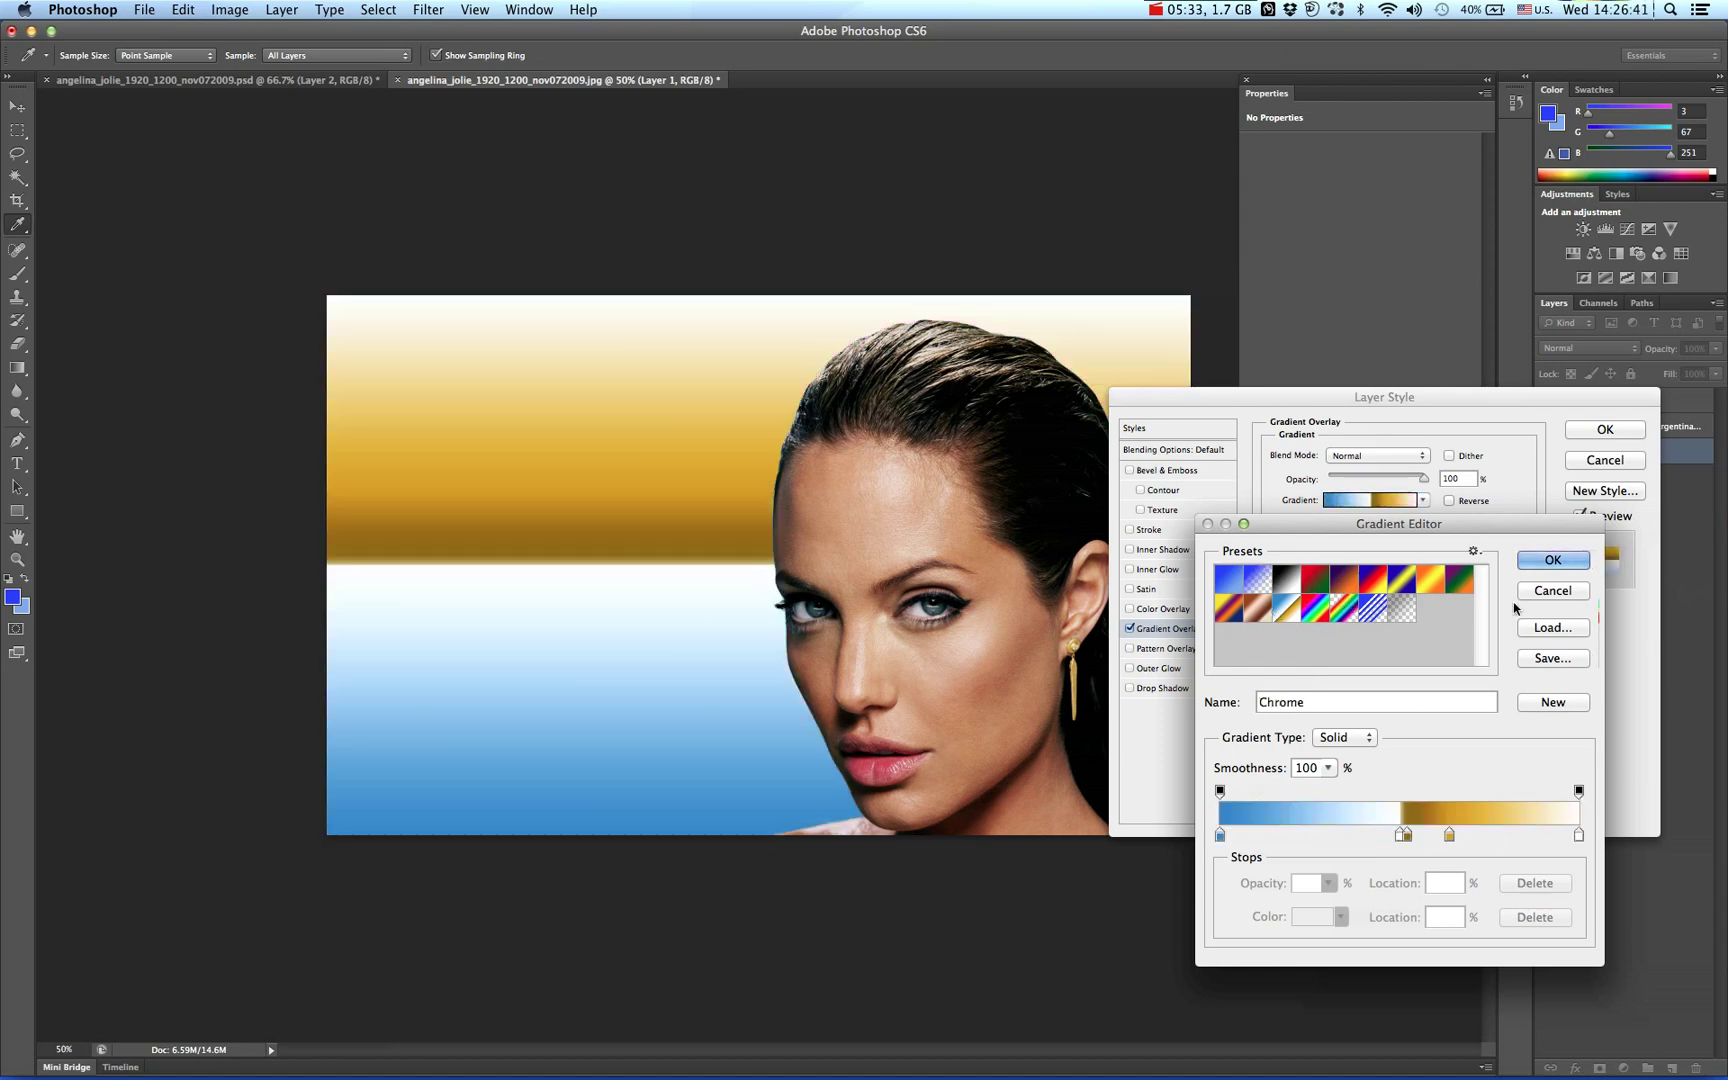
left_click(1415, 617)
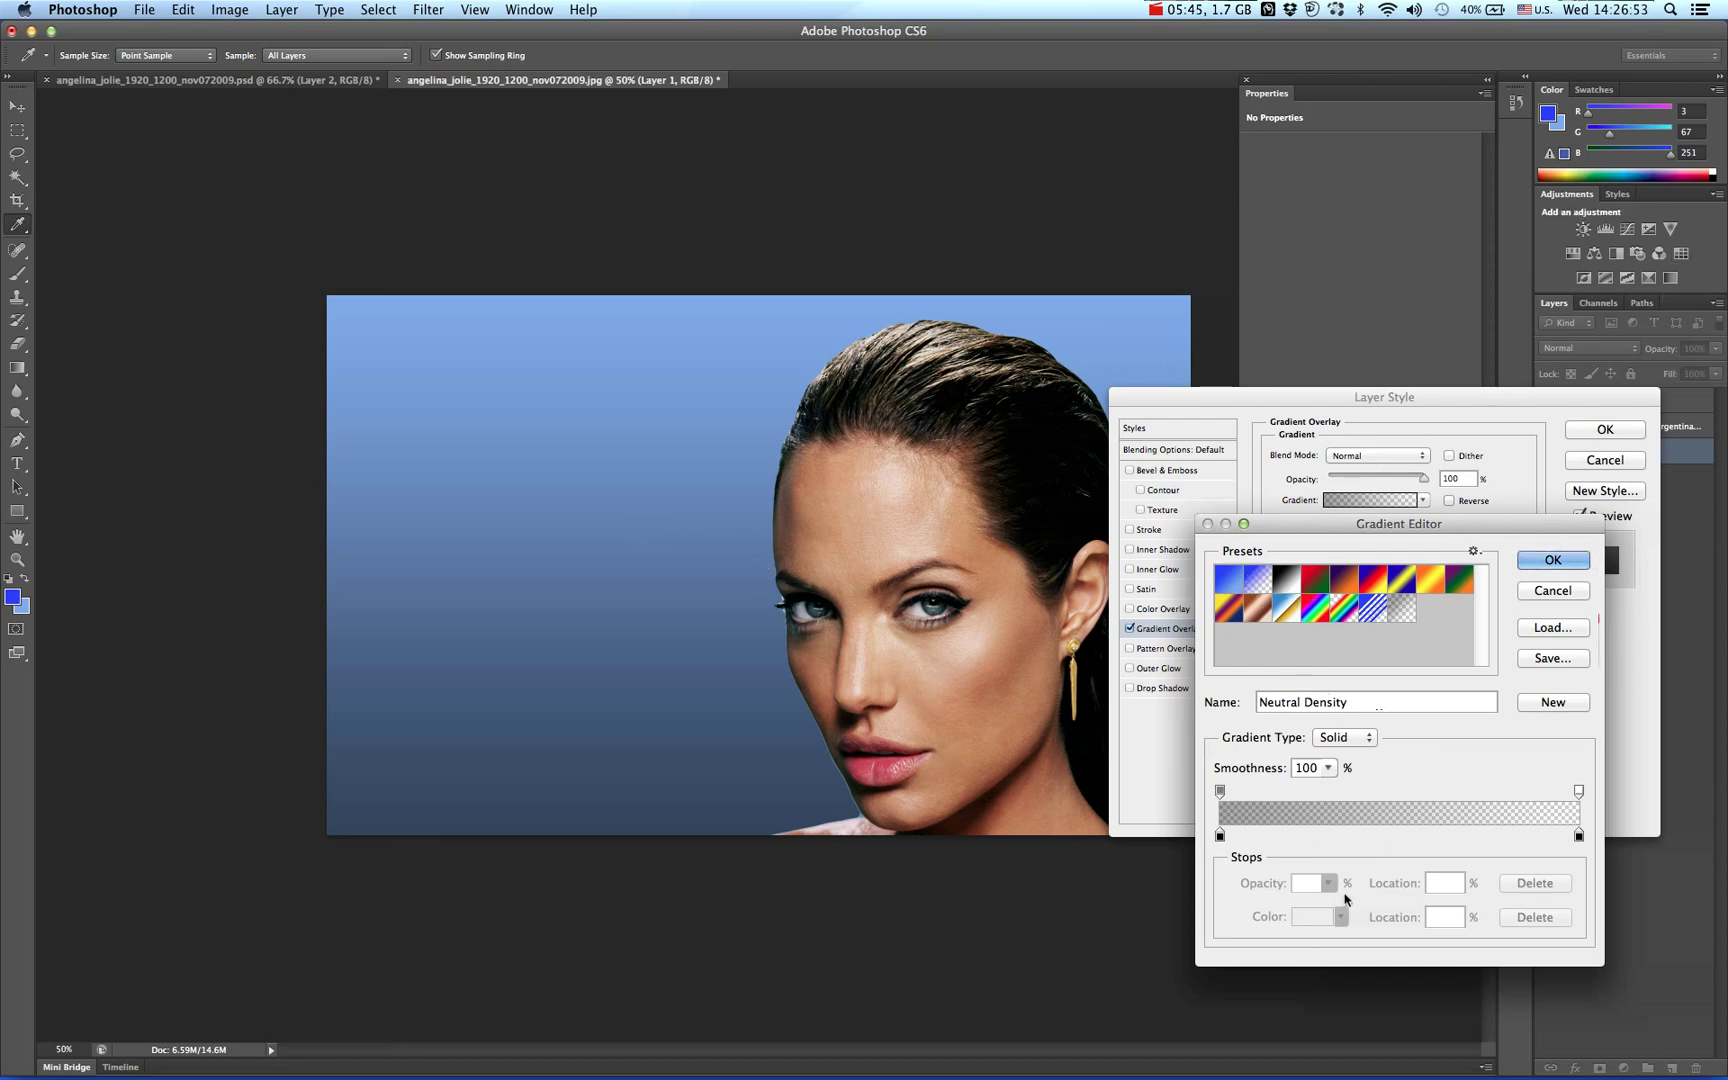
Settle on the blue Foreground to Background preset and accept it.
left_click(1230, 582)
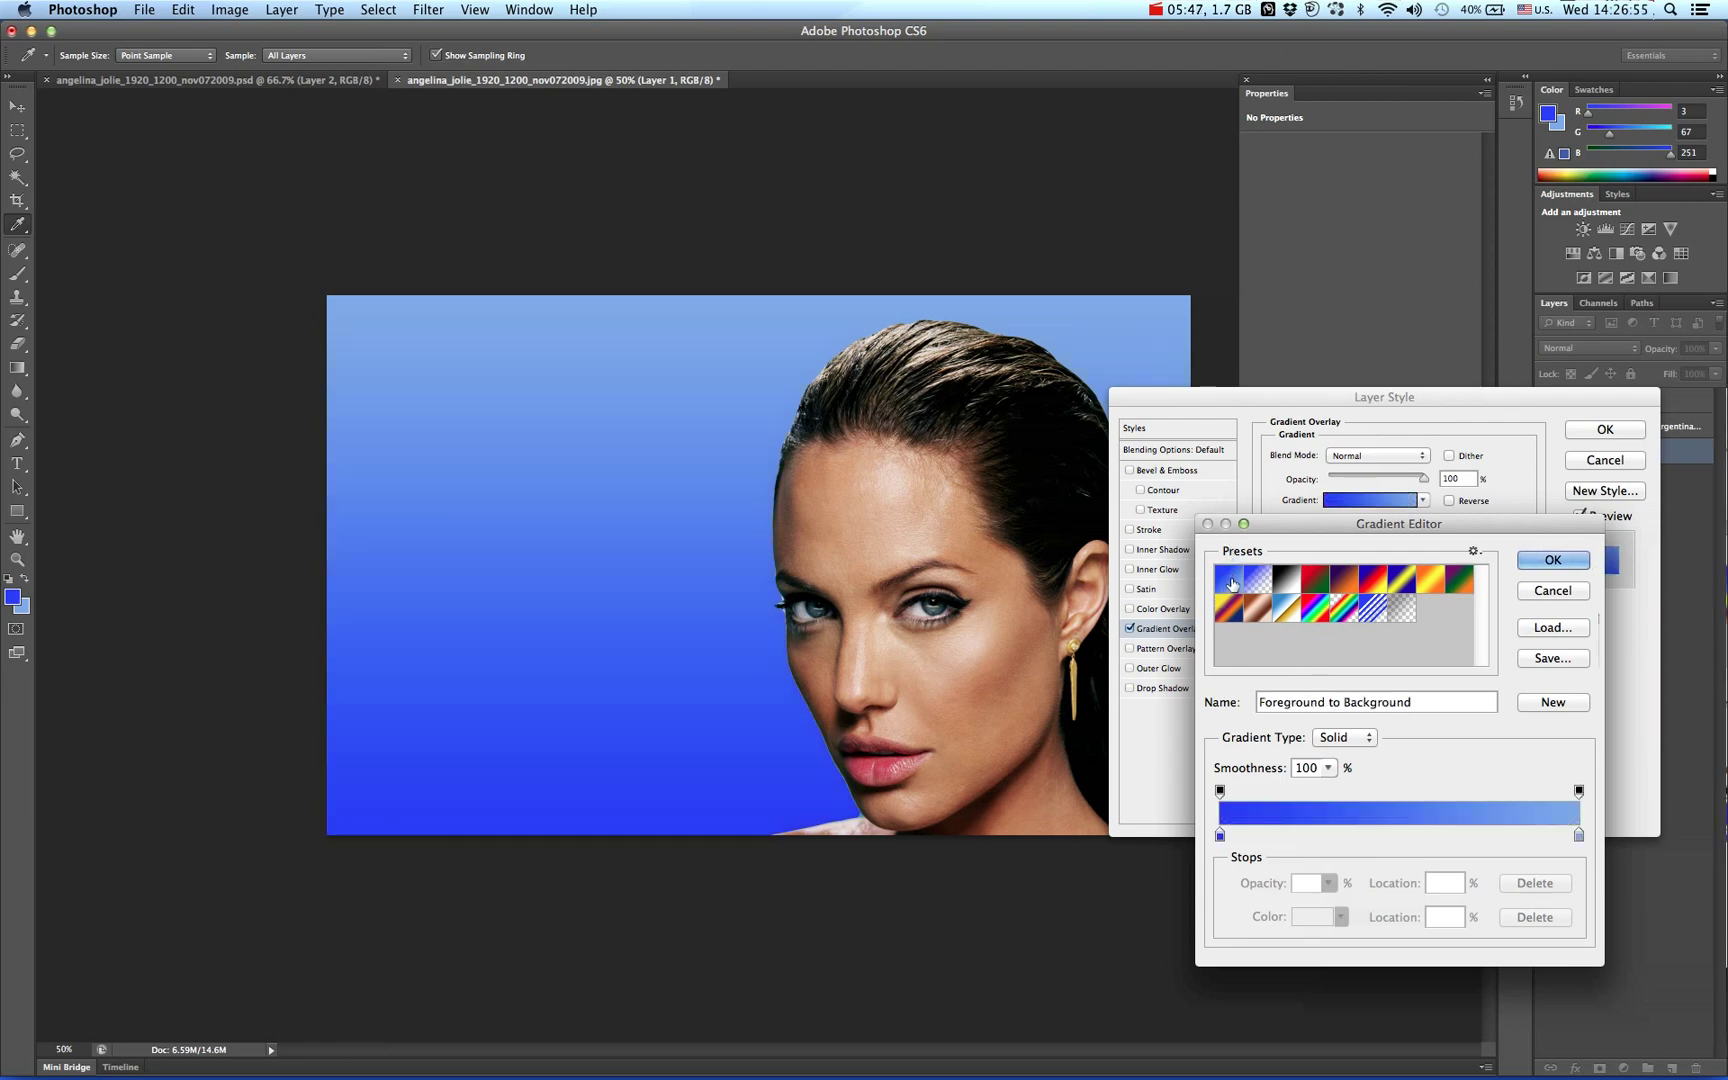
left_click(1230, 616)
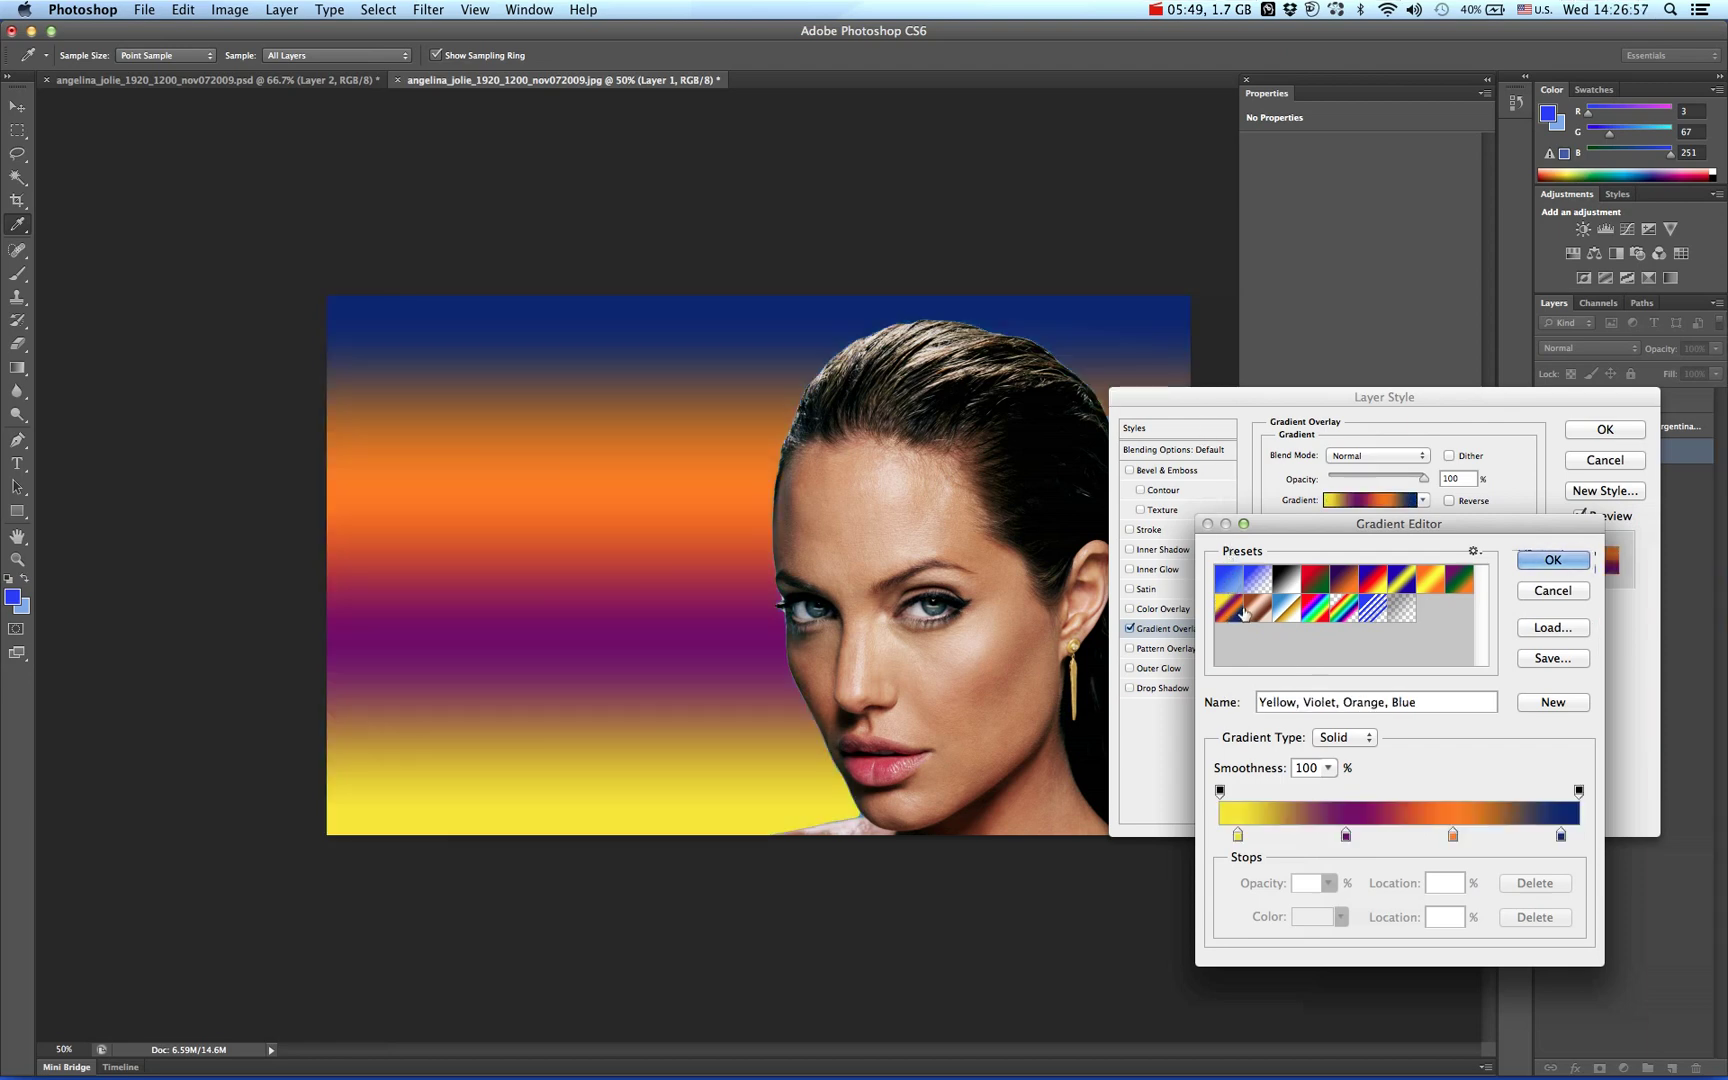
left_click(1257, 582)
left_click(1221, 584)
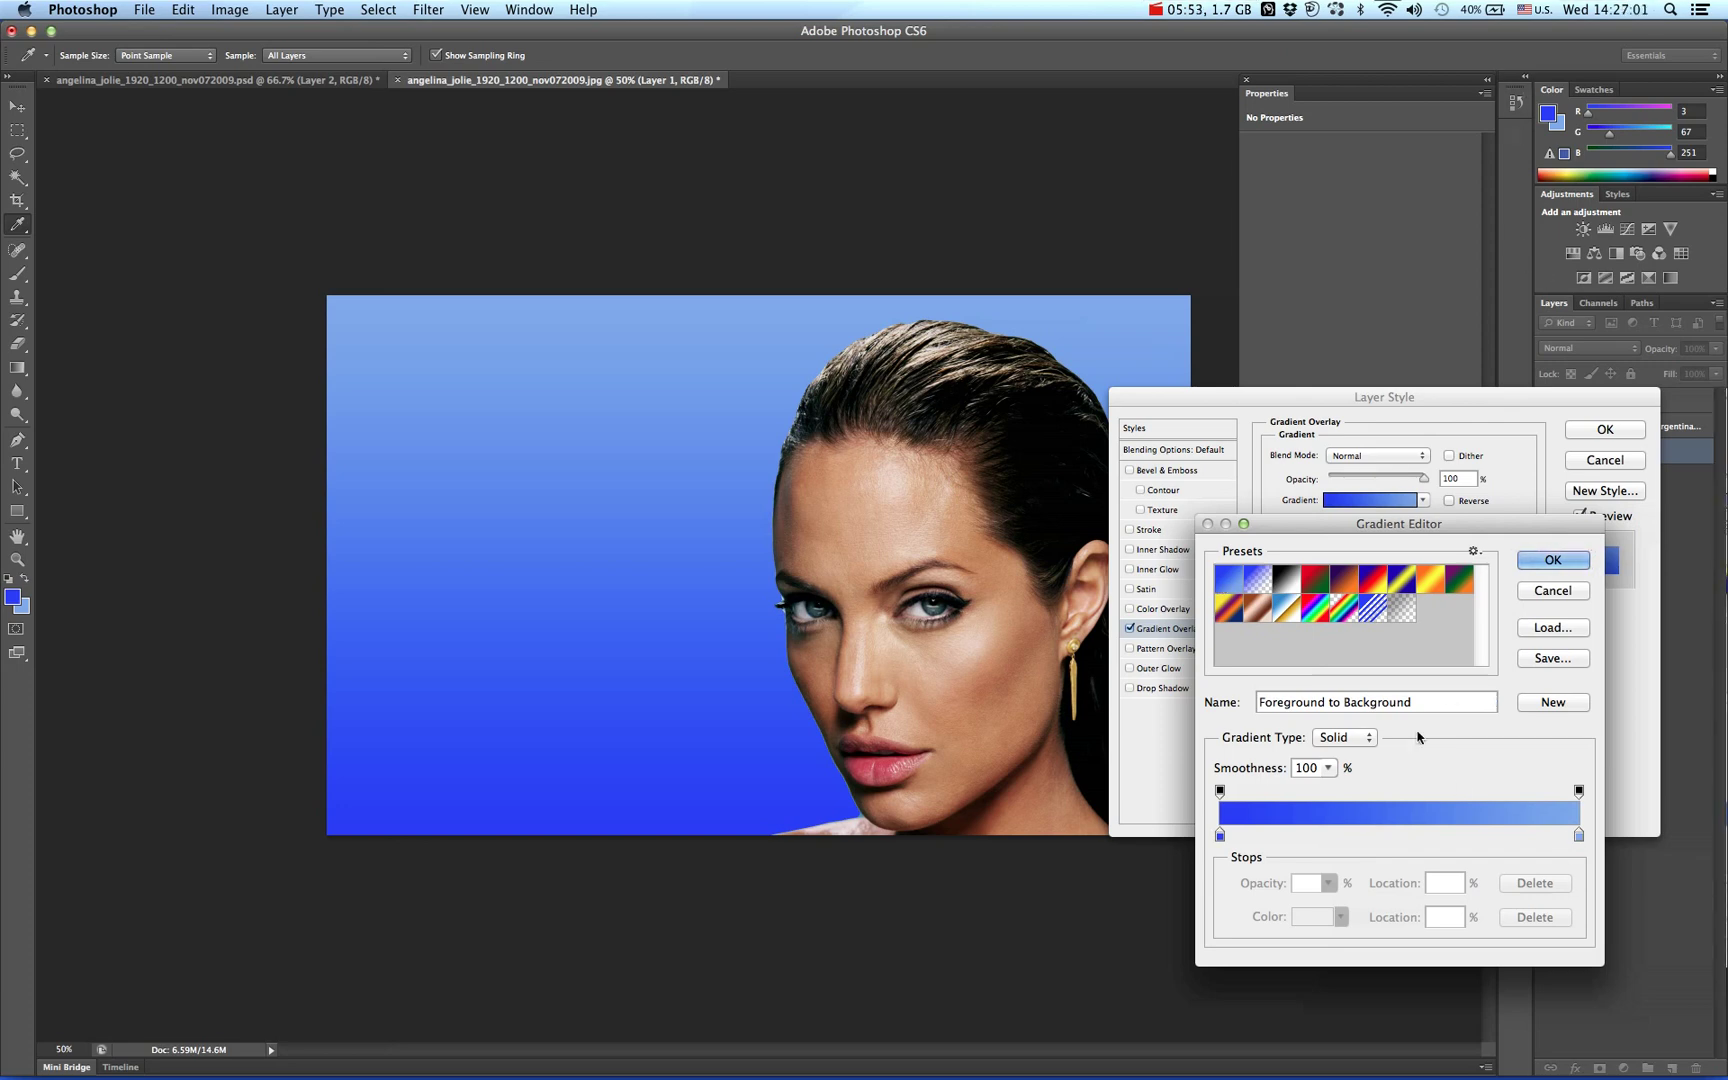
left_click(1550, 560)
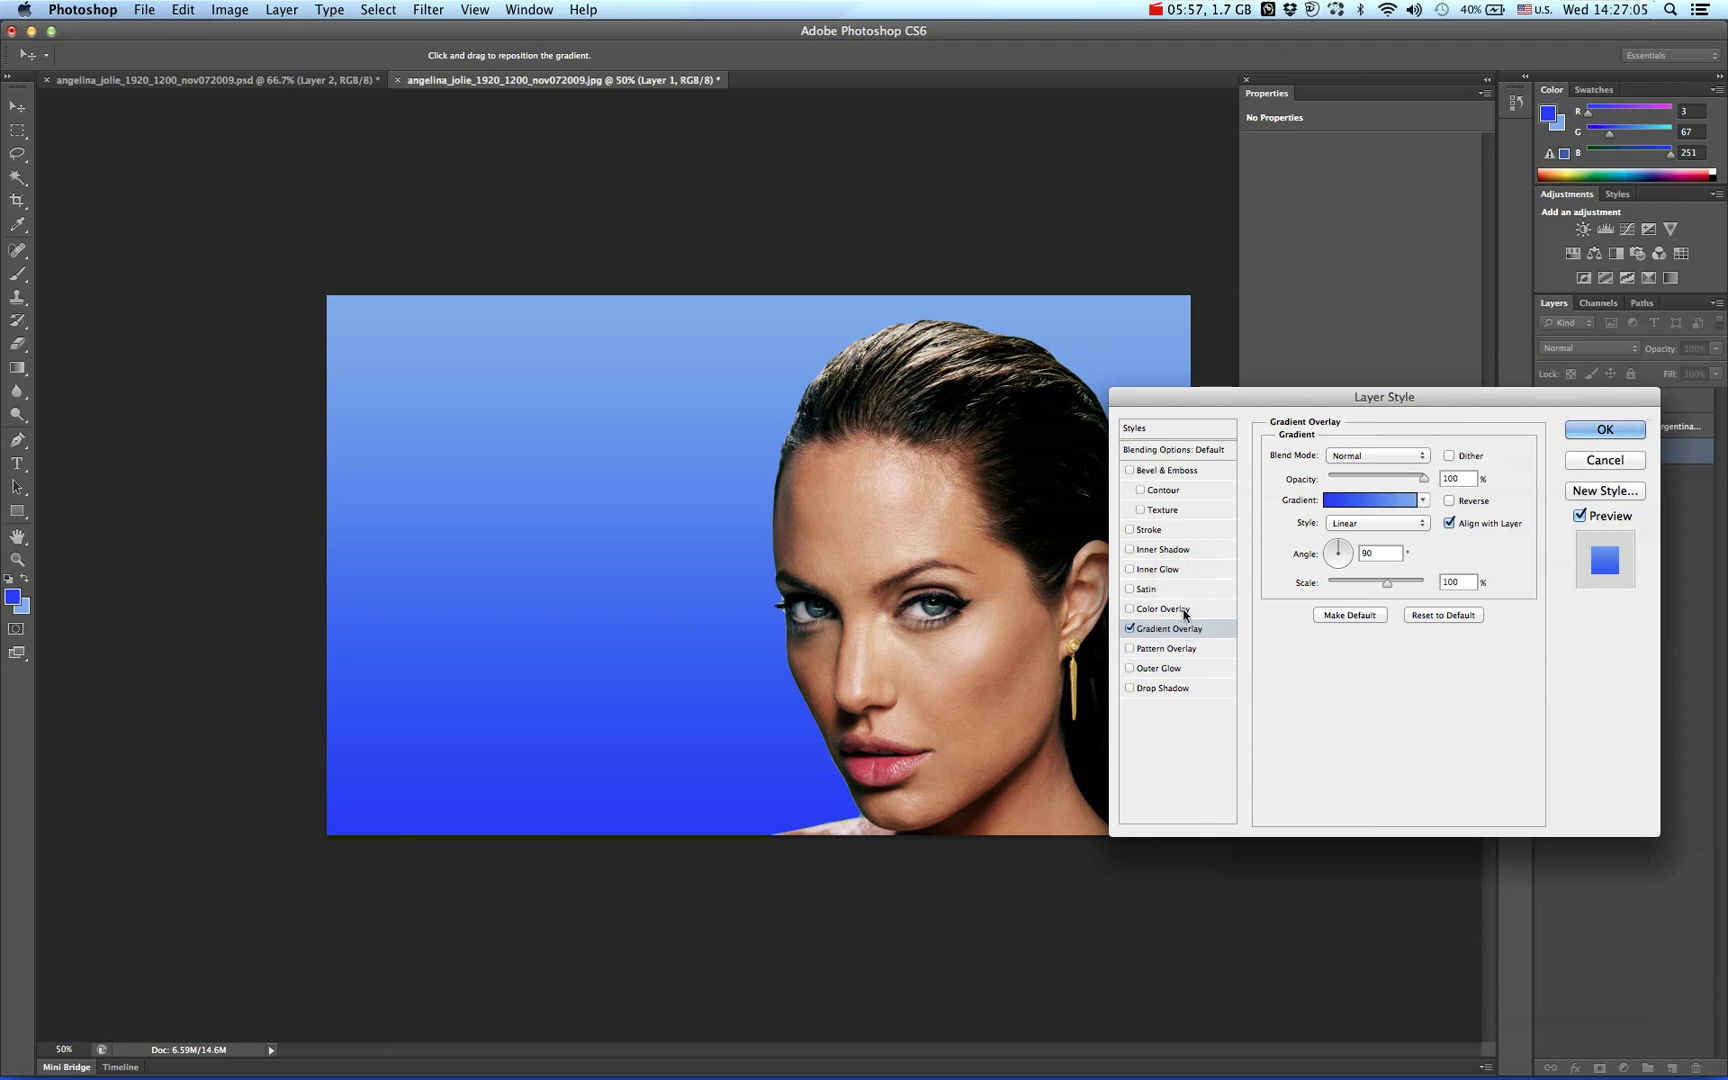
Apply the gradient overlay style, keeping Layer 0's name unchanged.
left_click(1610, 433)
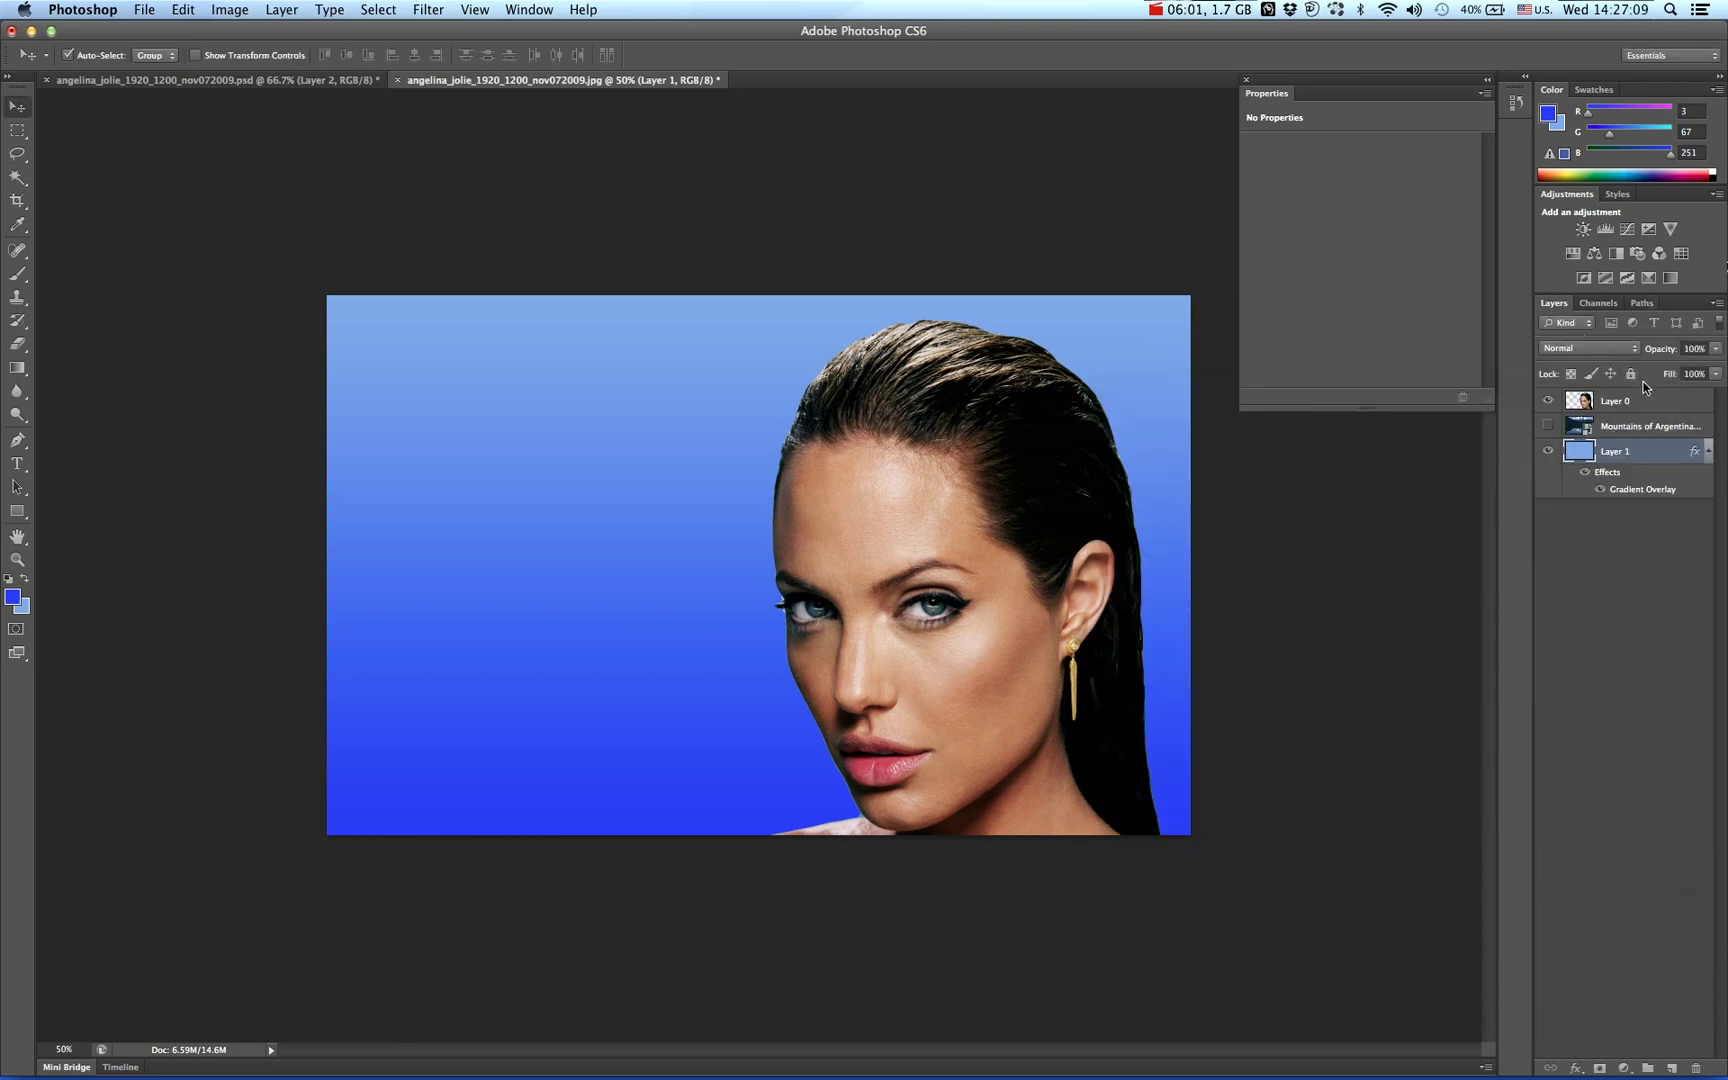
double_click(1629, 401)
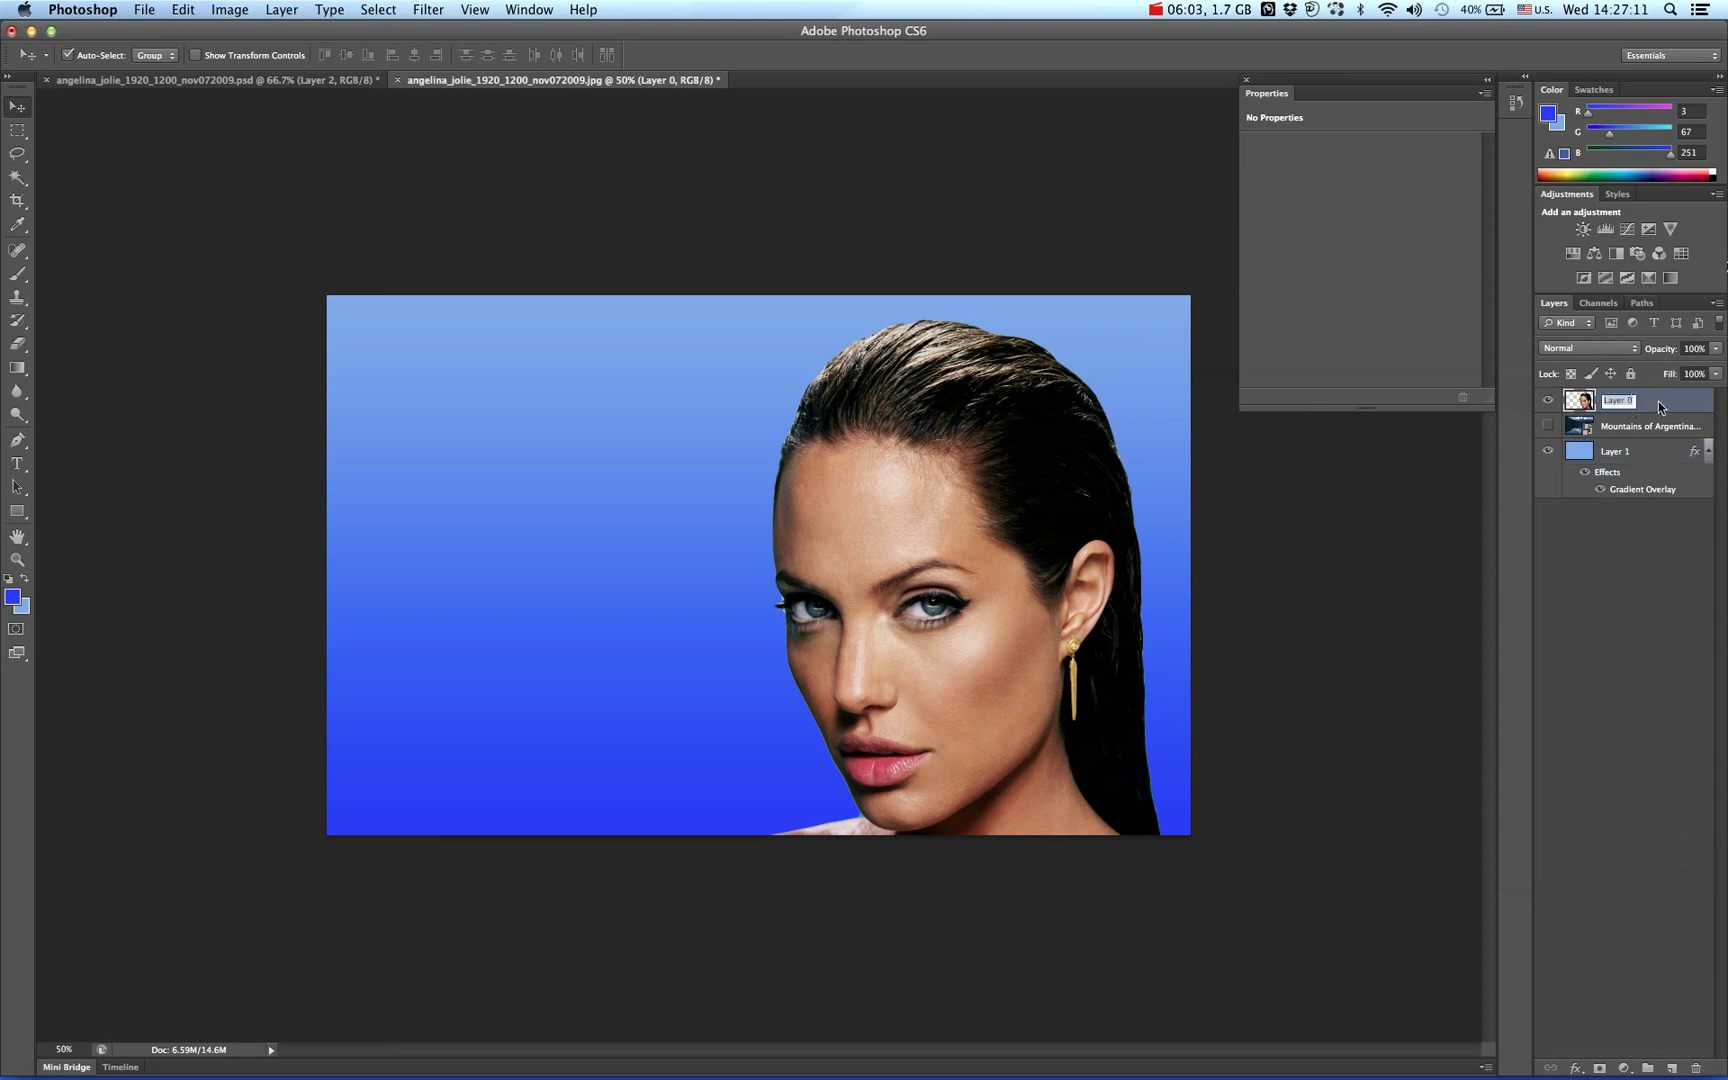
key("Return")
Dismiss Layer 0's context menu and adjust the foreground colour's green value.
right_click(1661, 408)
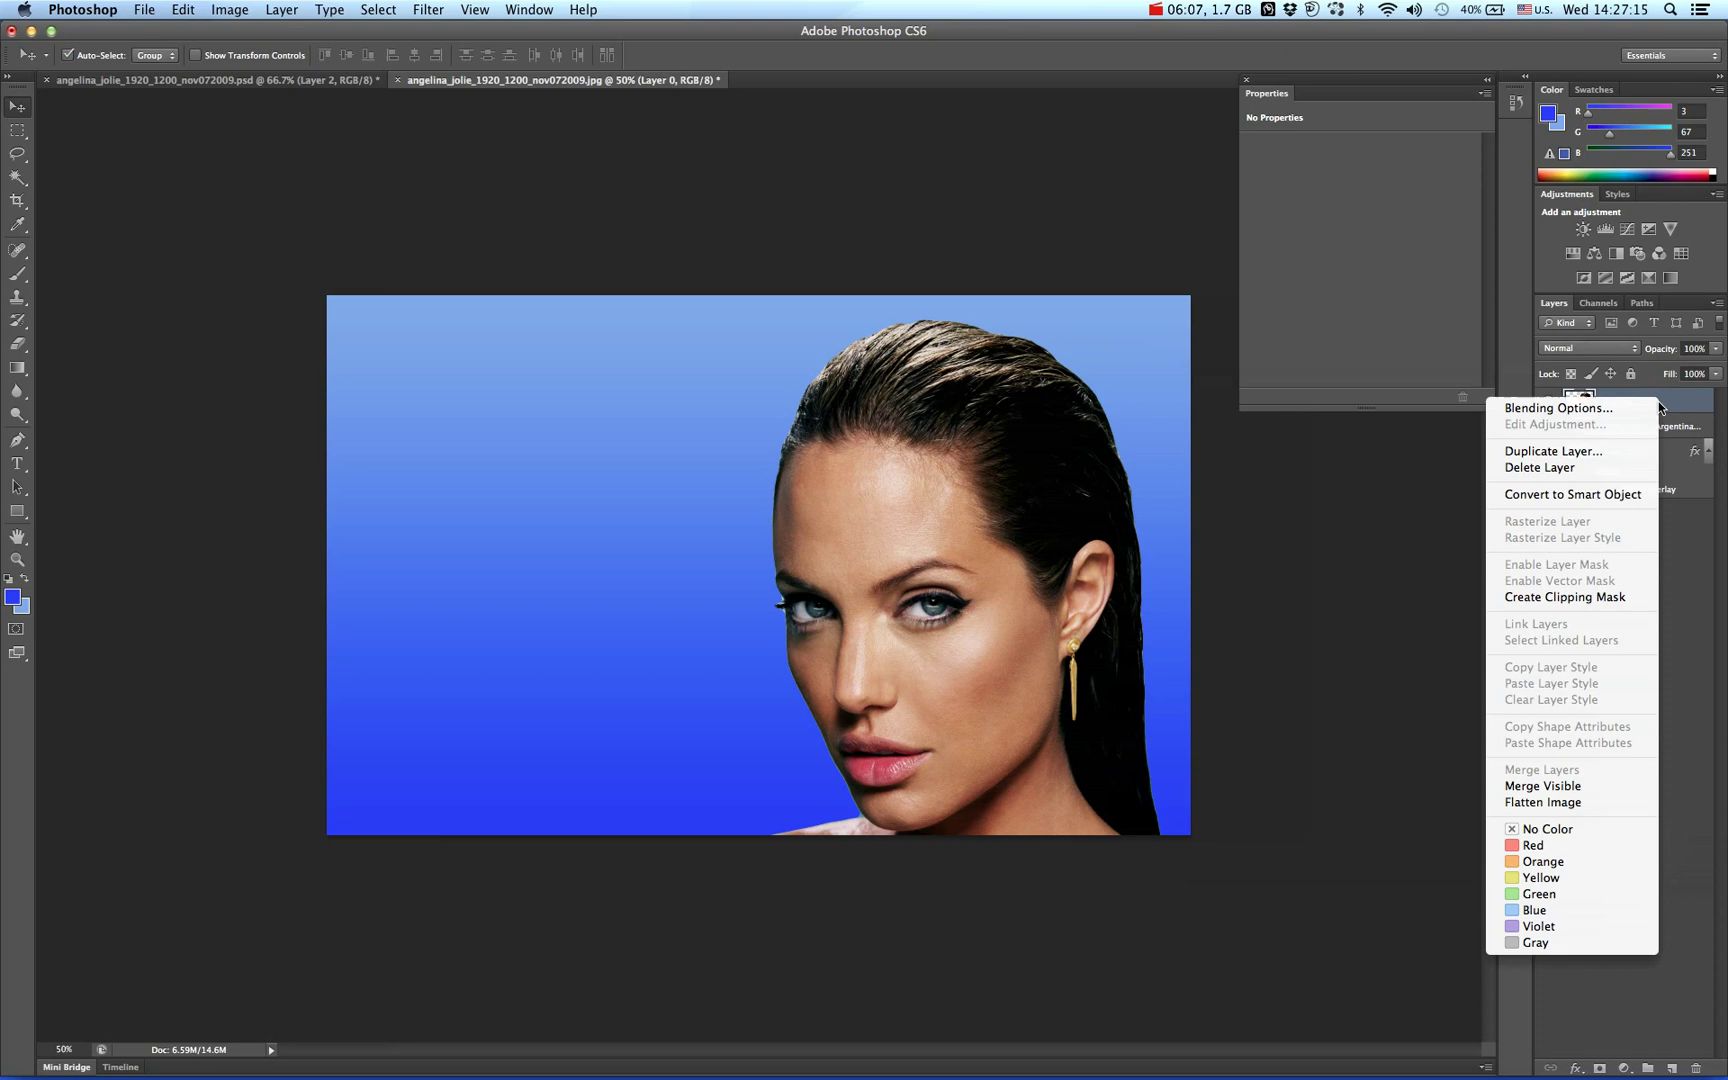
key("Escape")
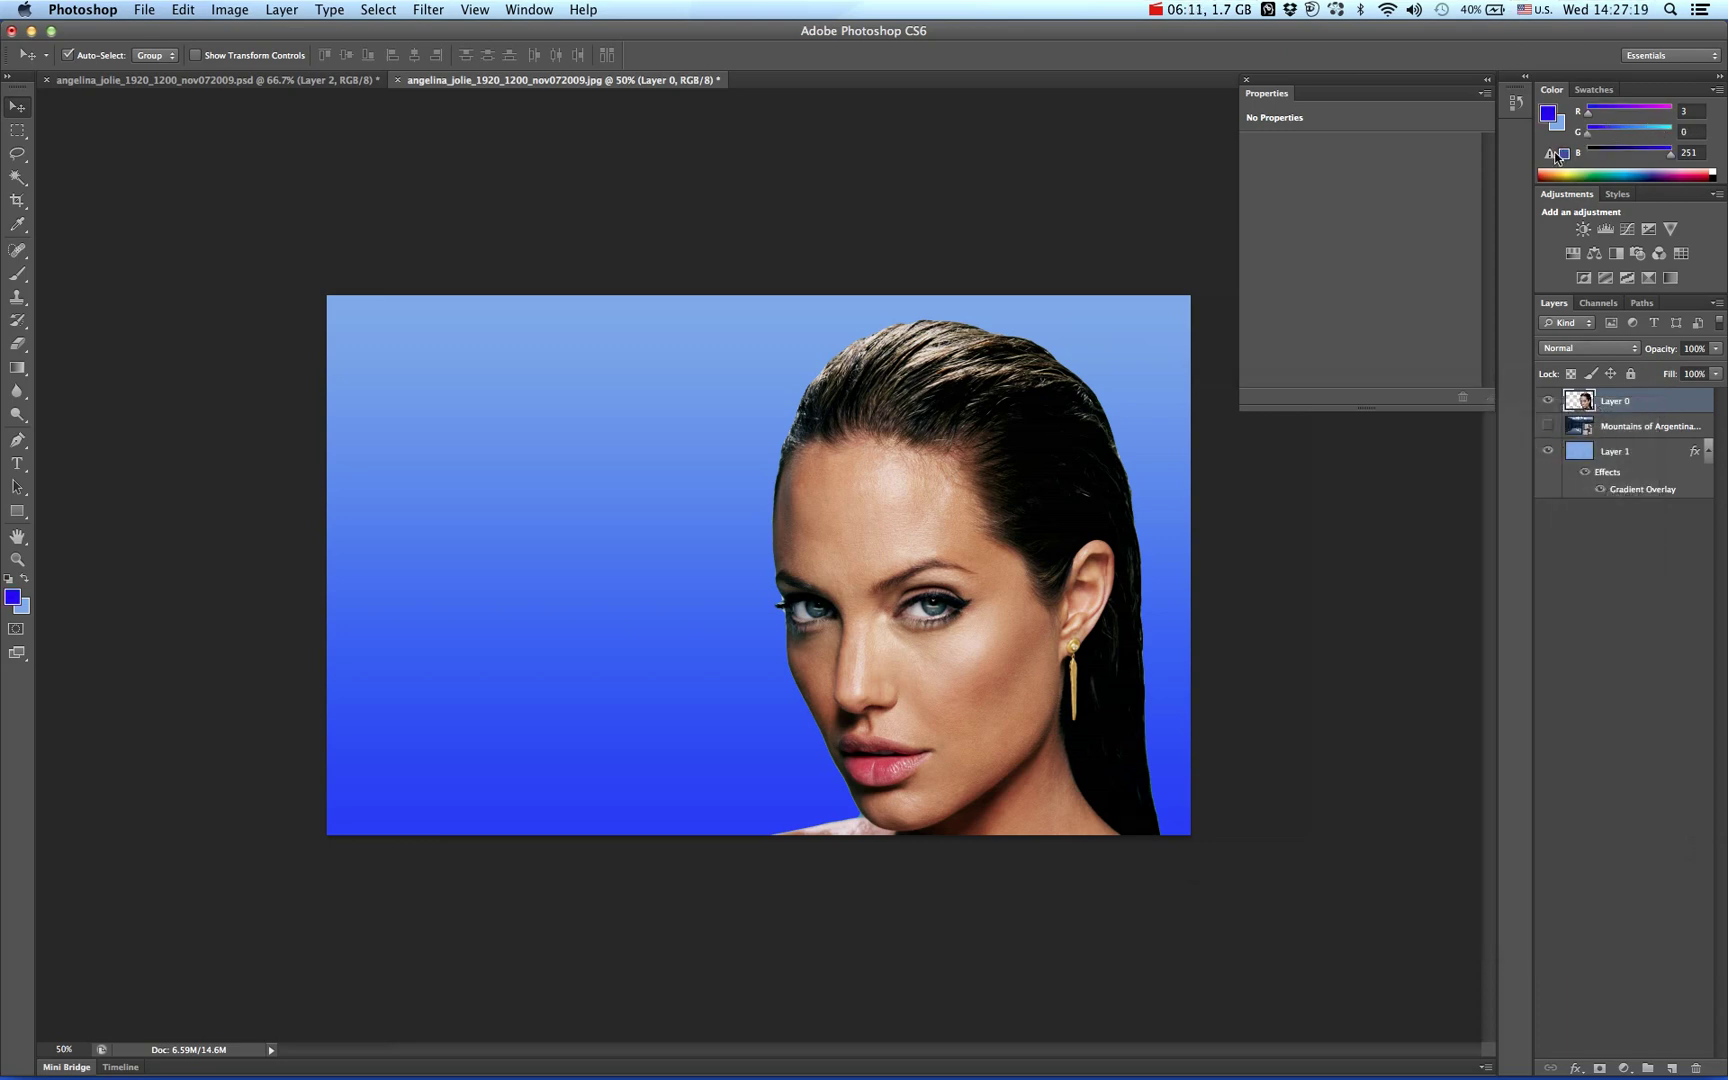
left_click_drag(1660, 128, 1643, 129)
double_click(1637, 406)
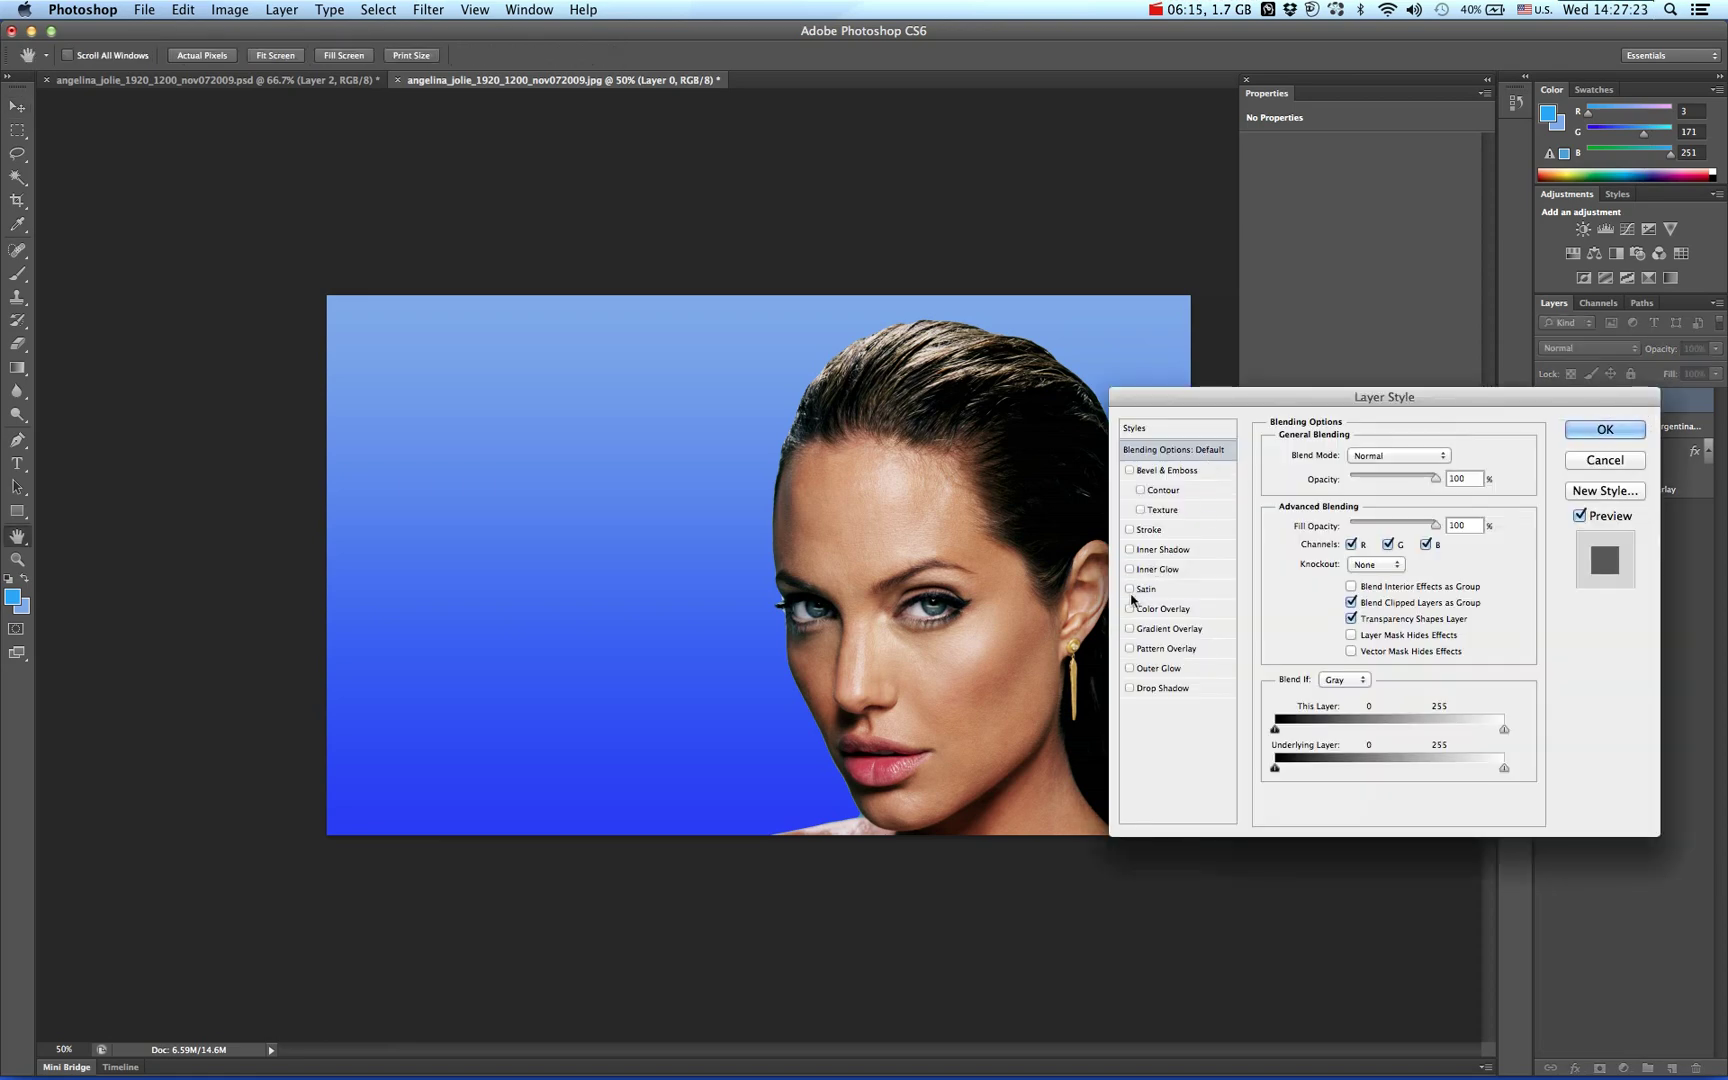
left_click(1132, 631)
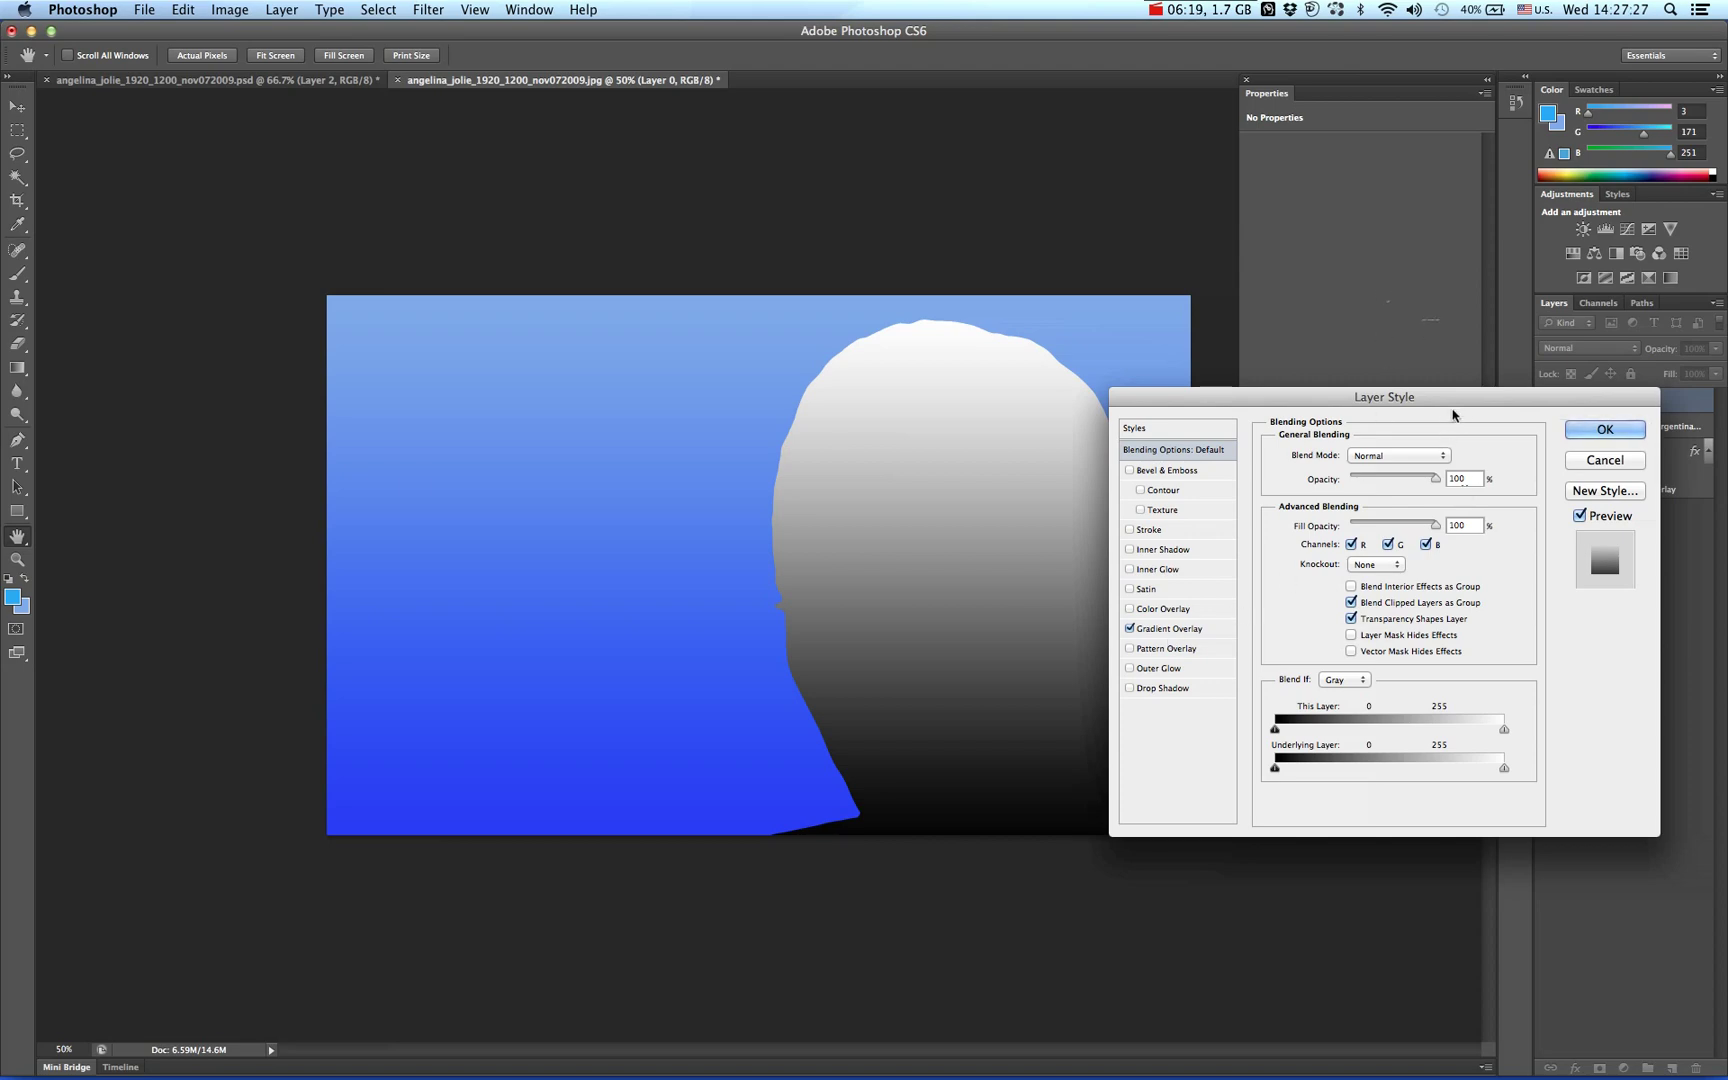
mouse_move(1474, 402)
left_mouse_down()
mouse_move(615, 258)
mouse_move(440, 316)
left_mouse_up()
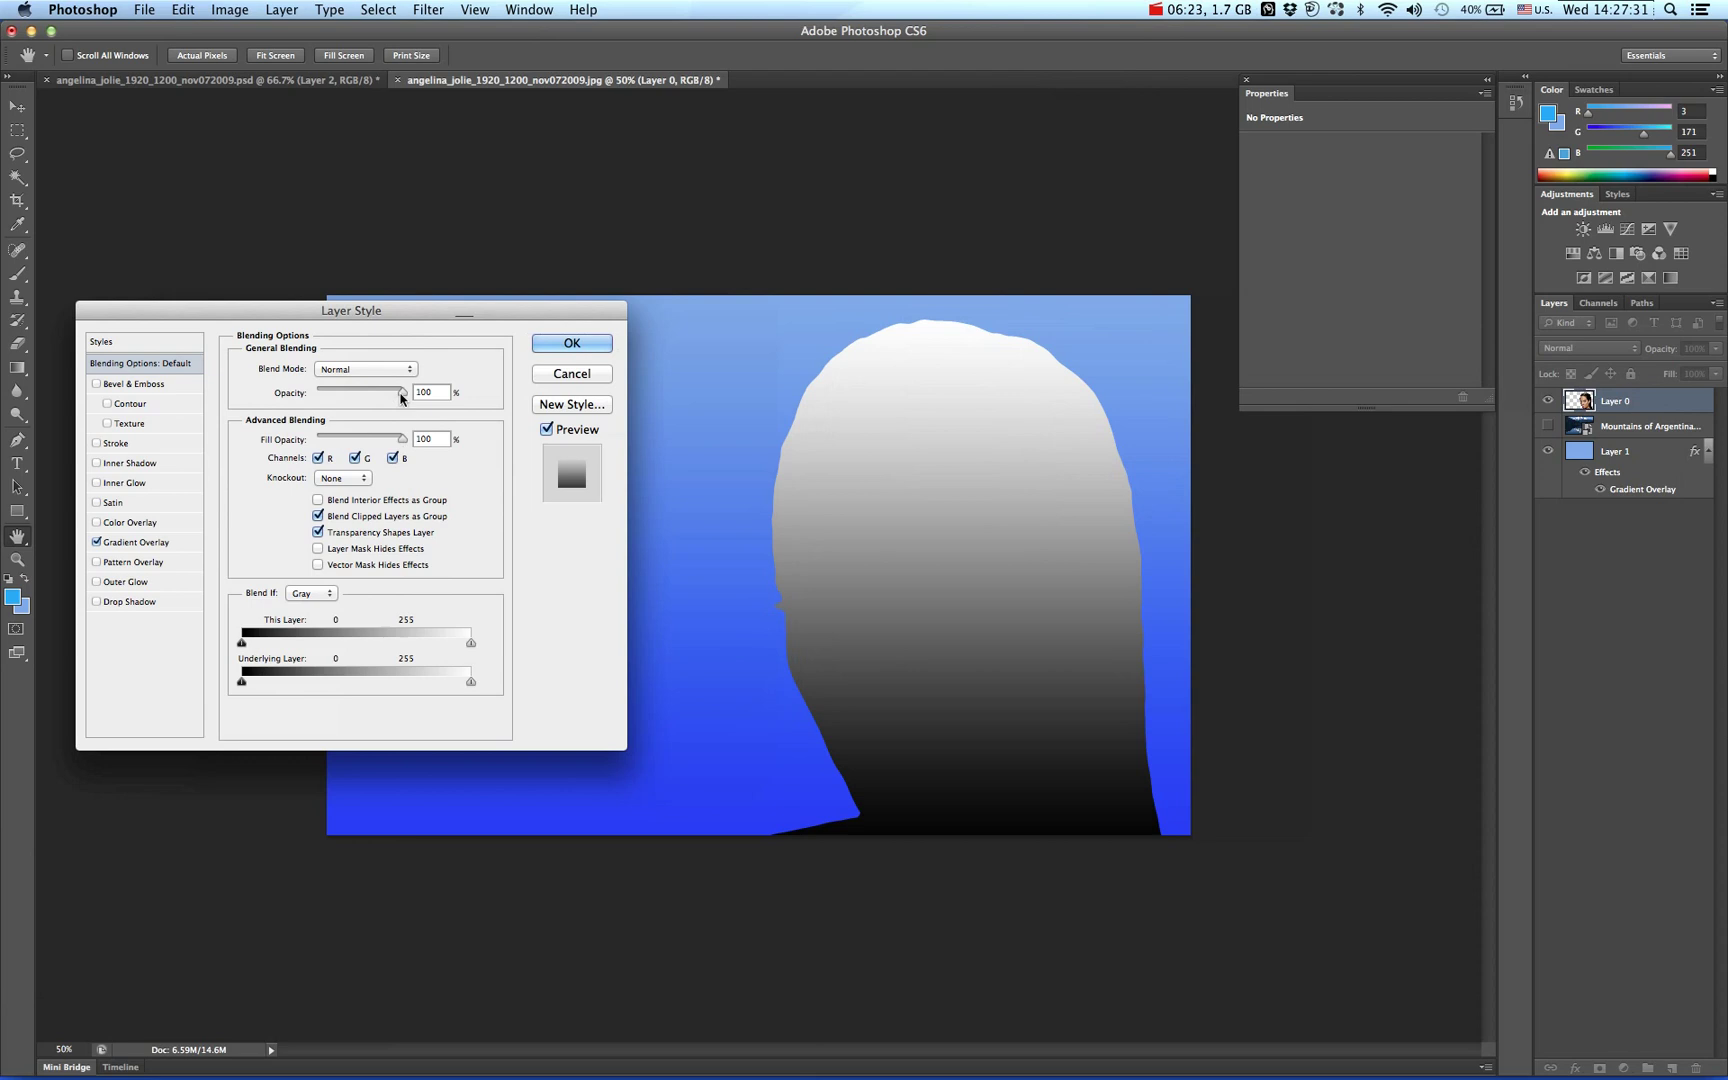
mouse_move(401, 392)
left_mouse_down()
mouse_move(327, 395)
mouse_move(397, 393)
left_mouse_up()
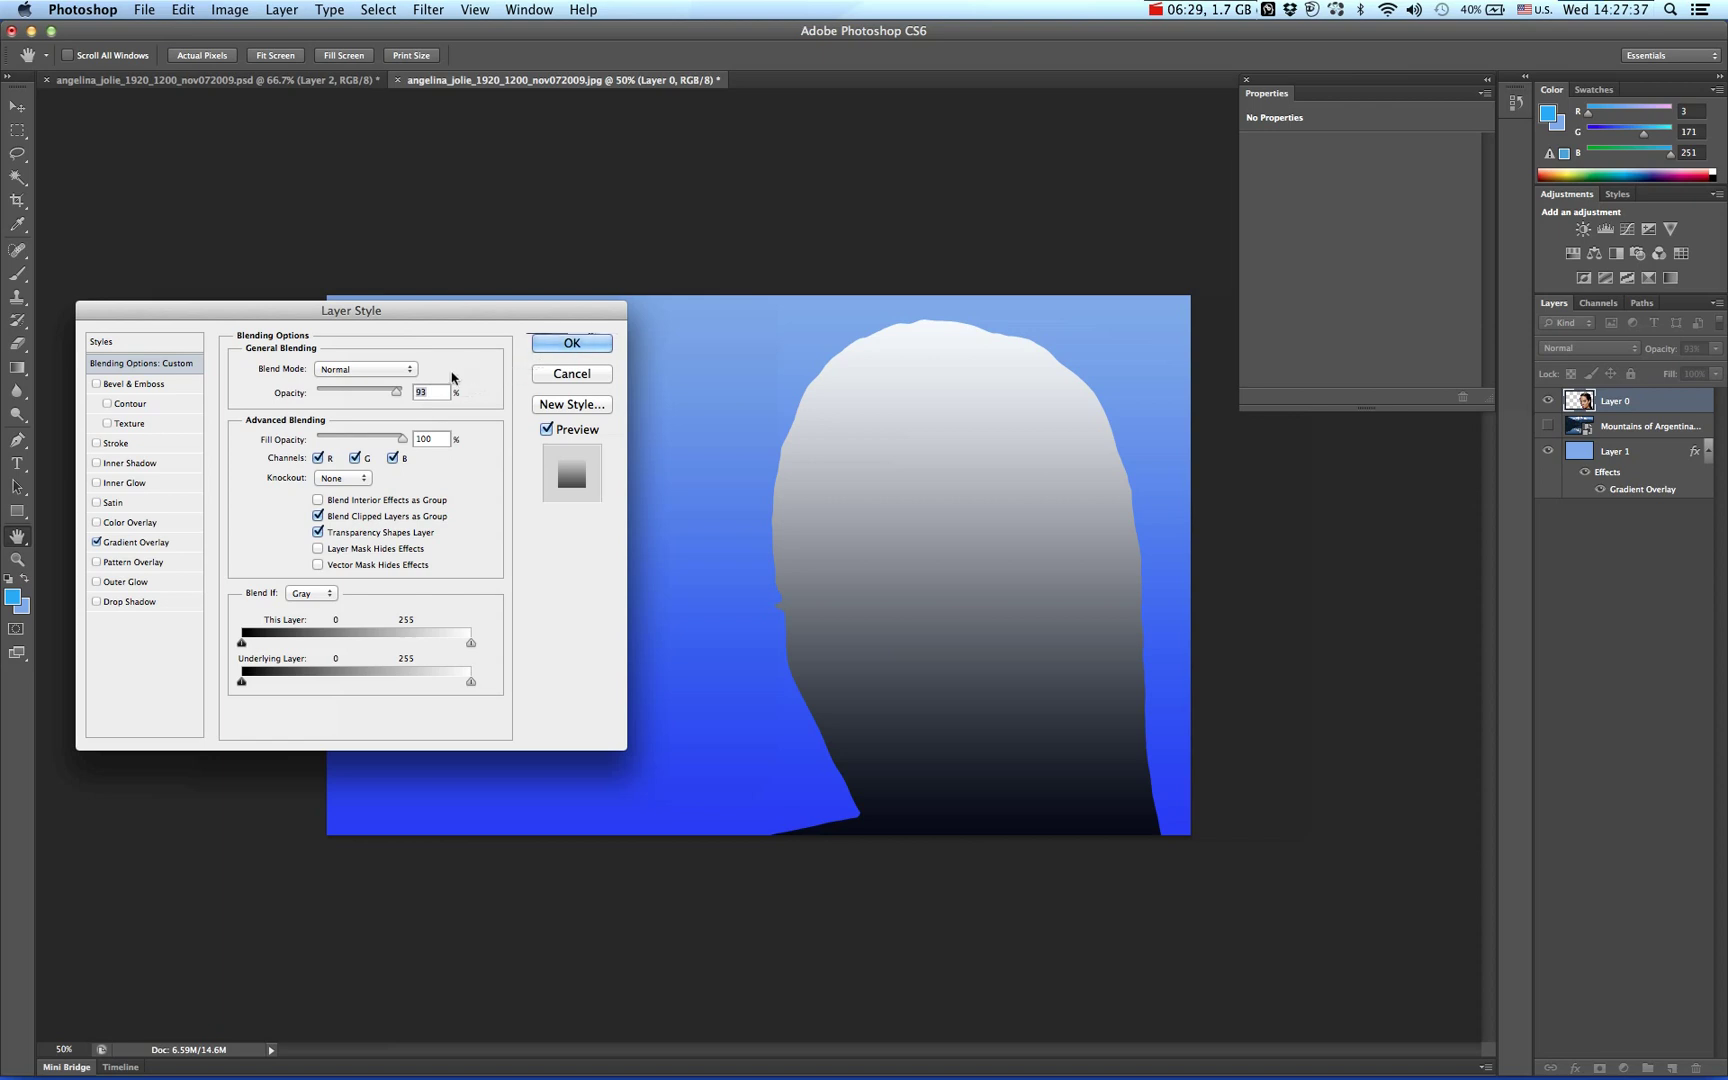
left_click(365, 369)
left_click(379, 417)
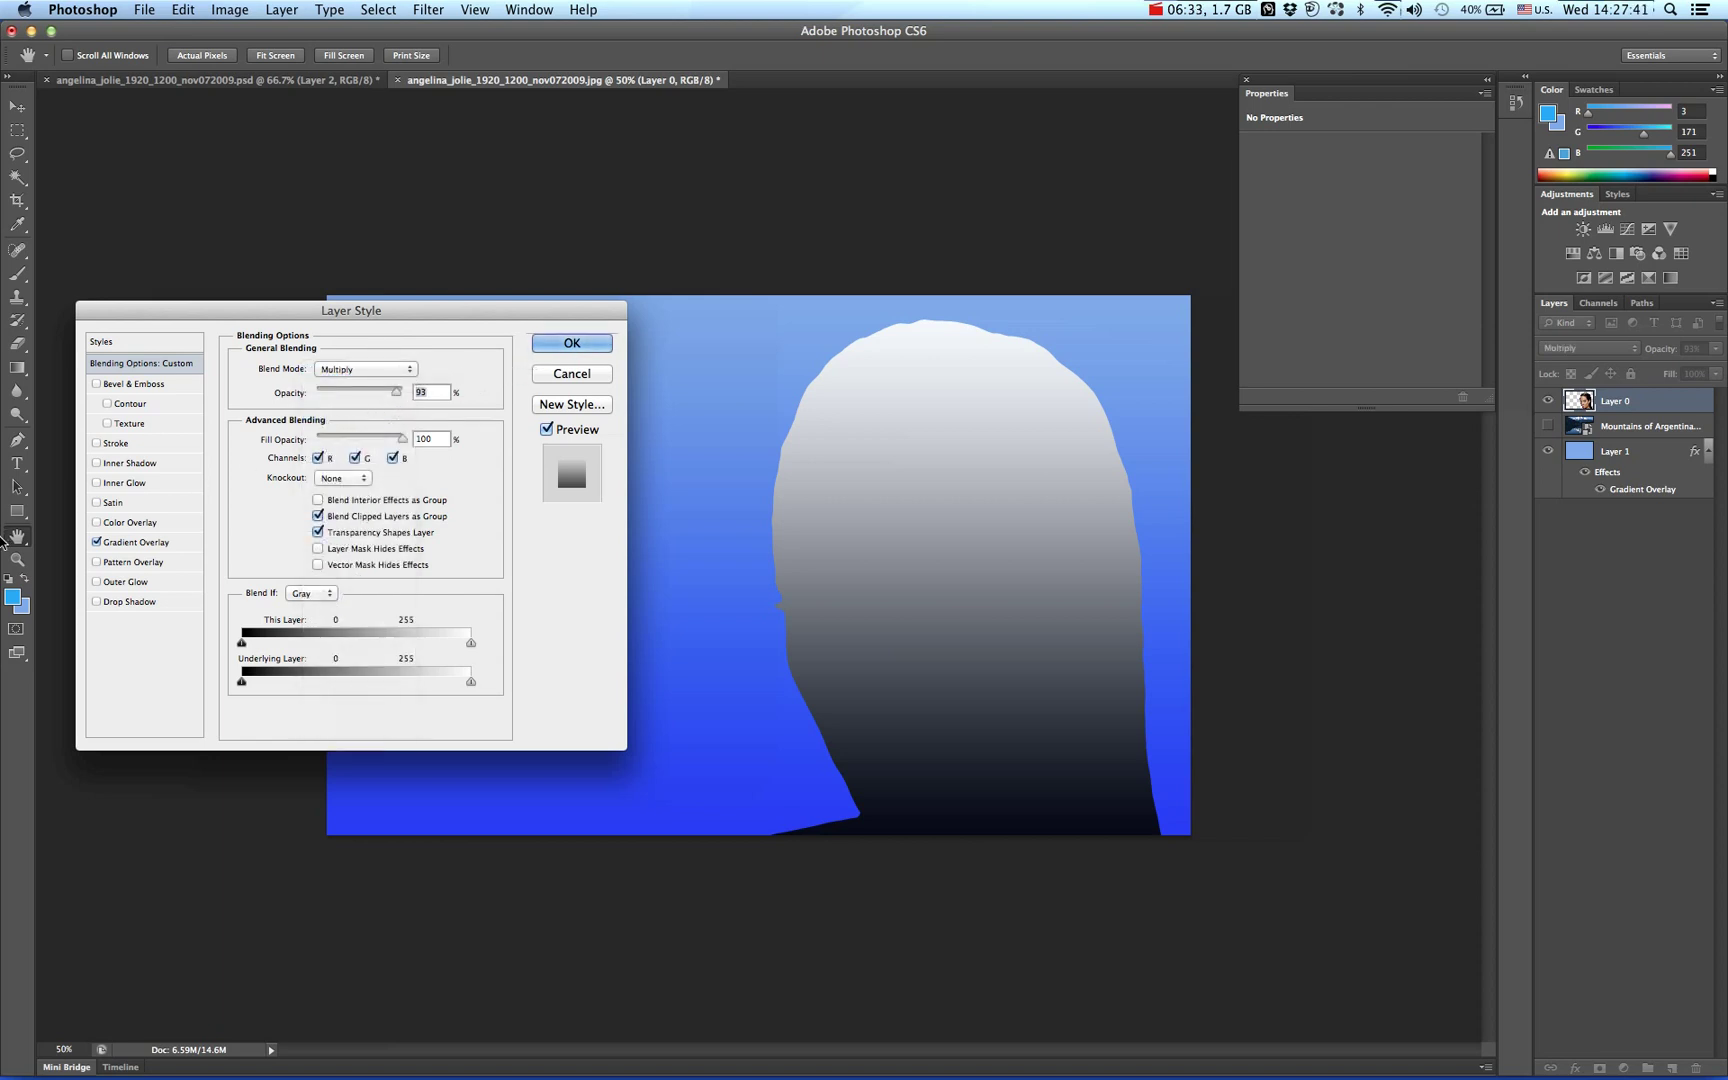
left_click(97, 542)
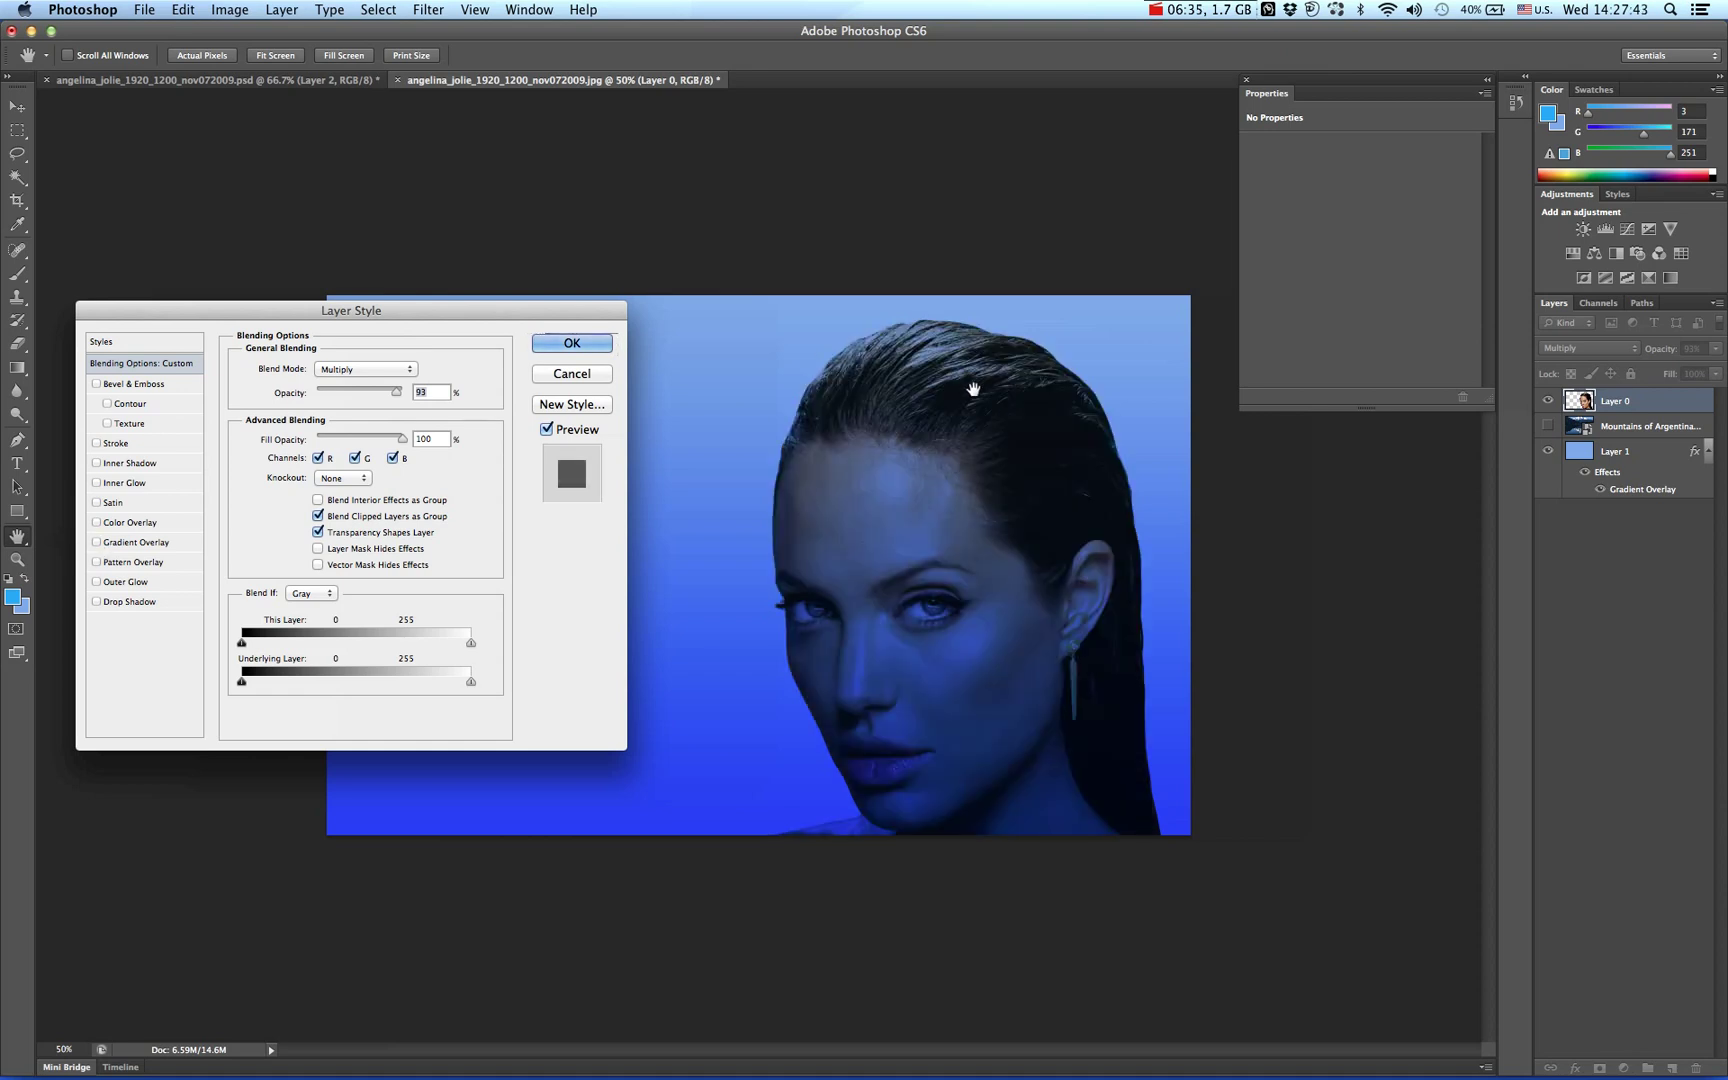
left_click(573, 373)
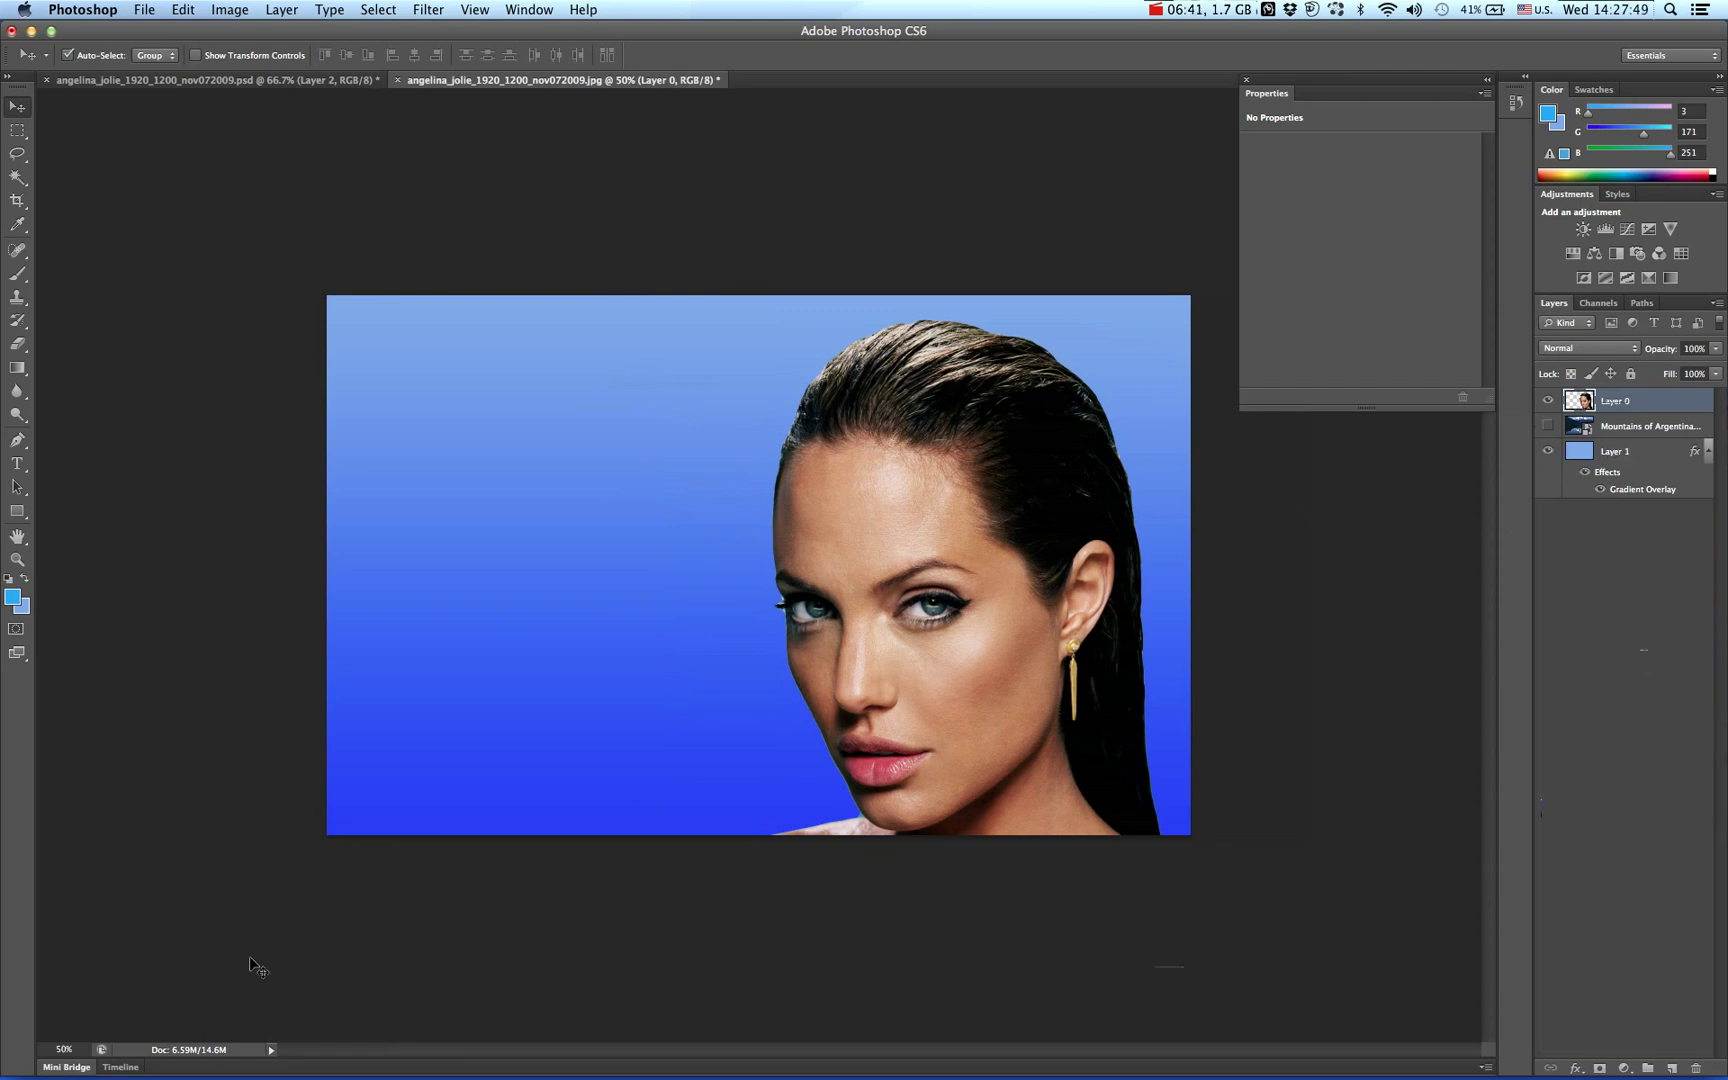
Shift the portrait left and try different stacking orders for it and the Mountains of Argentina layer.
mouse_move(979, 587)
left_mouse_down()
mouse_move(681, 577)
mouse_move(840, 610)
left_mouse_up()
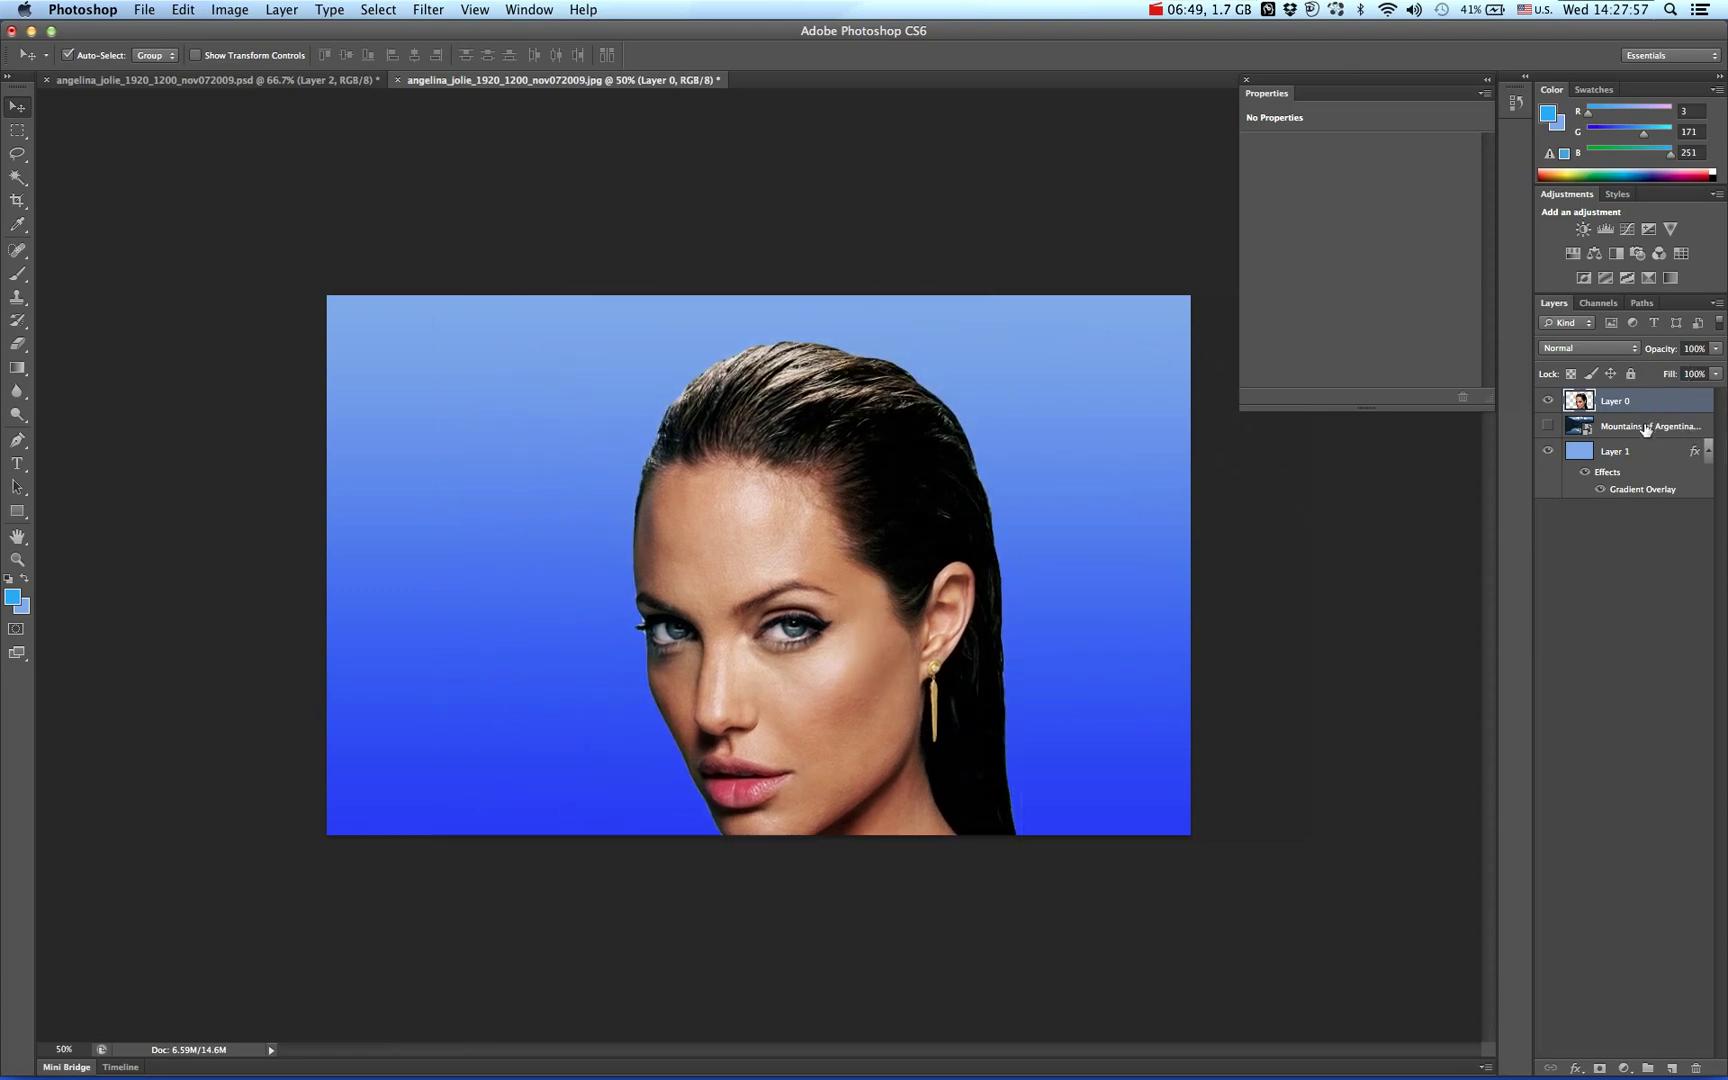
left_click_drag(1645, 430, 1648, 493)
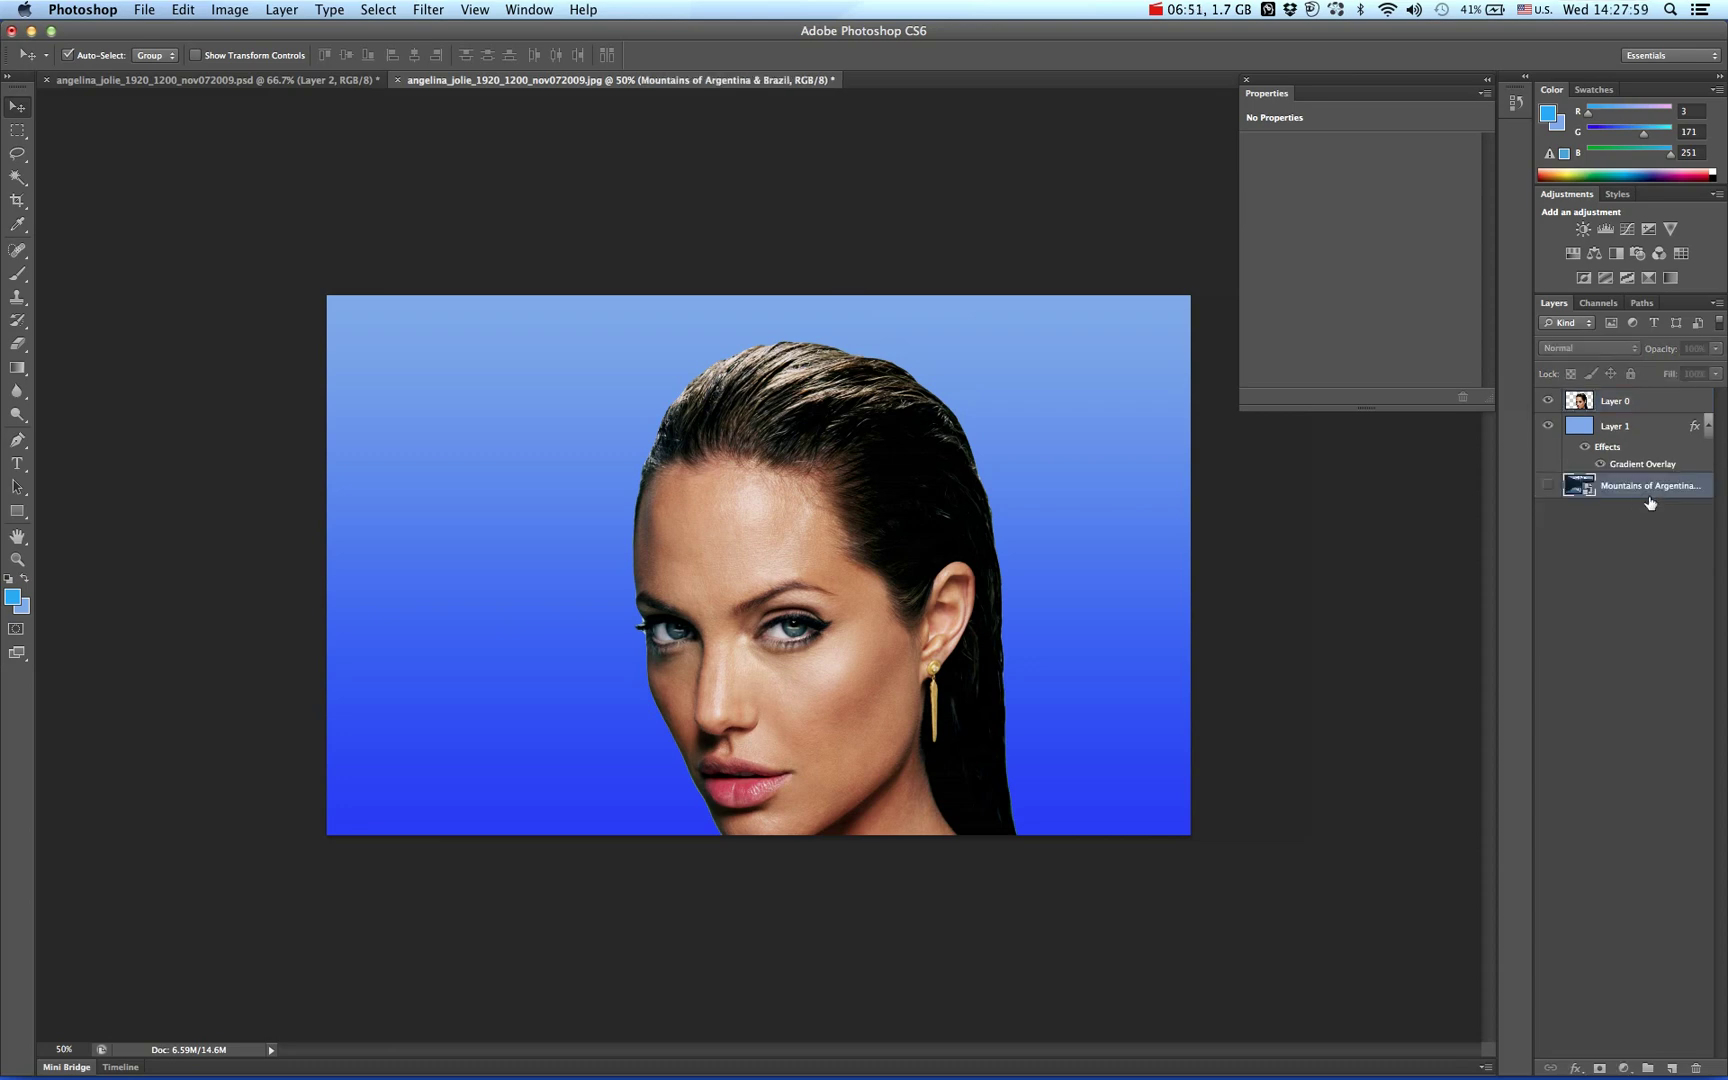
left_click_drag(1619, 402, 1633, 462)
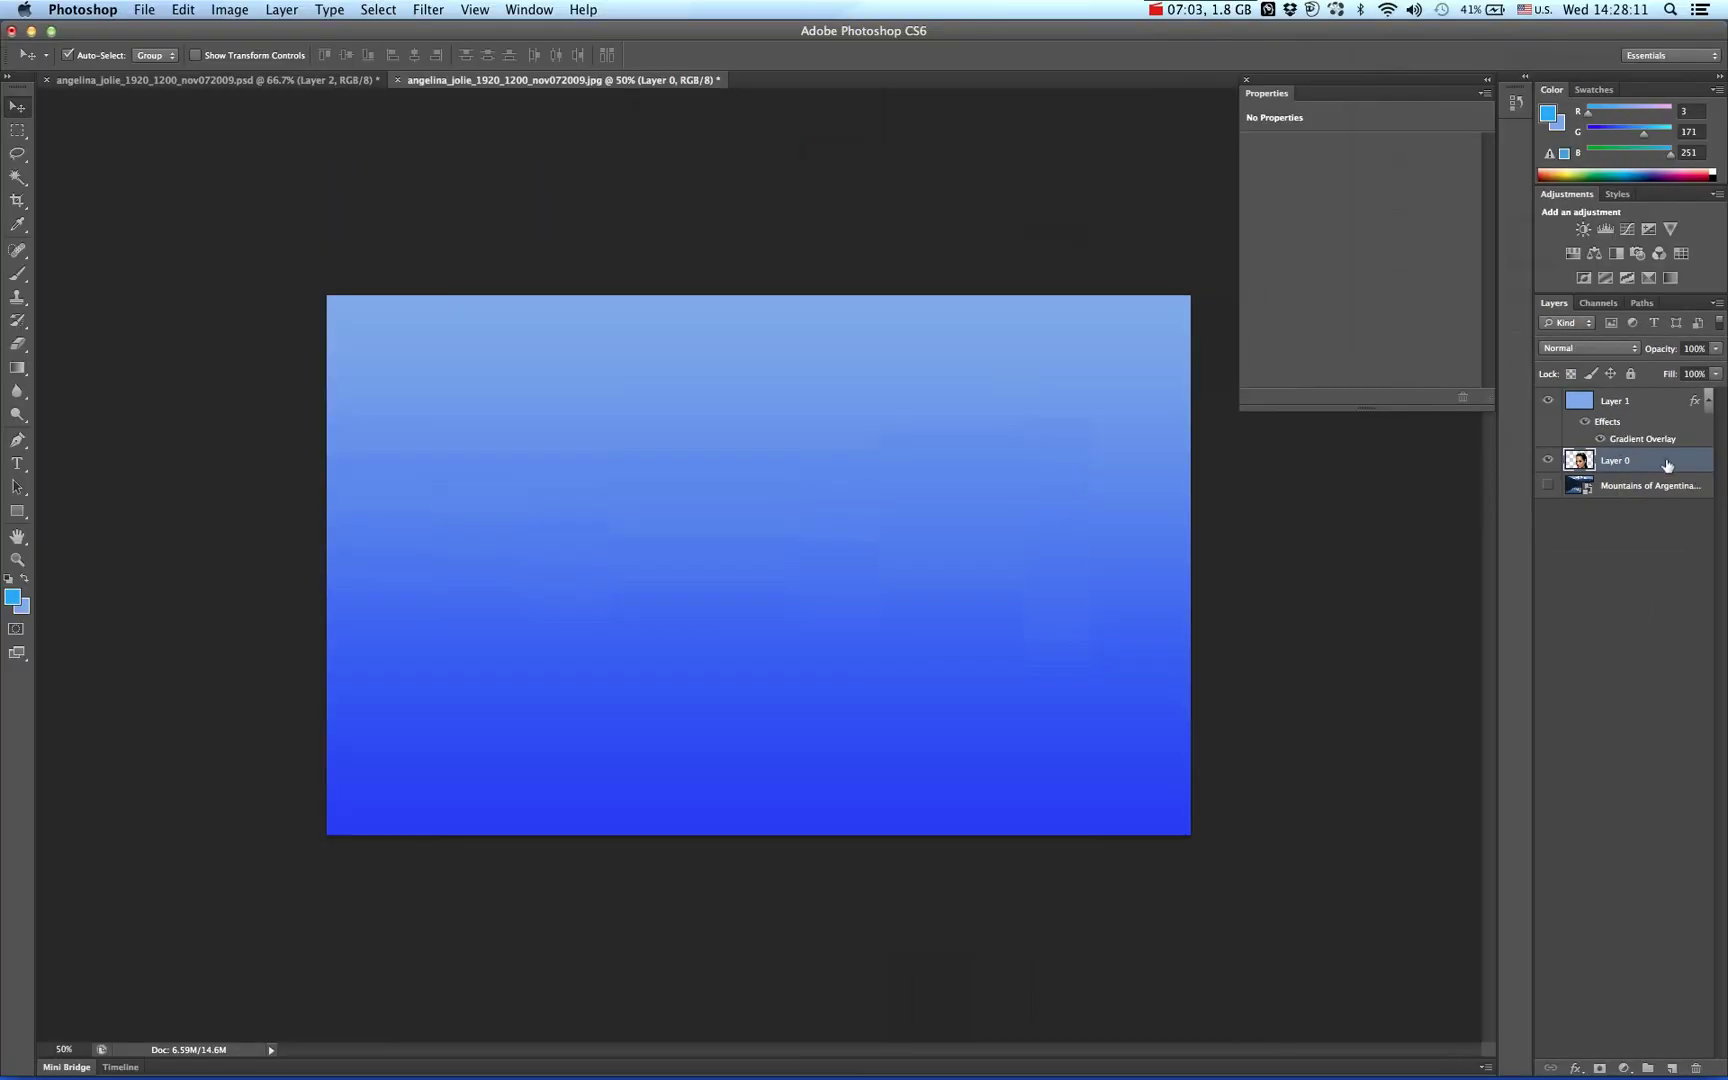
left_click_drag(1618, 409, 1625, 471)
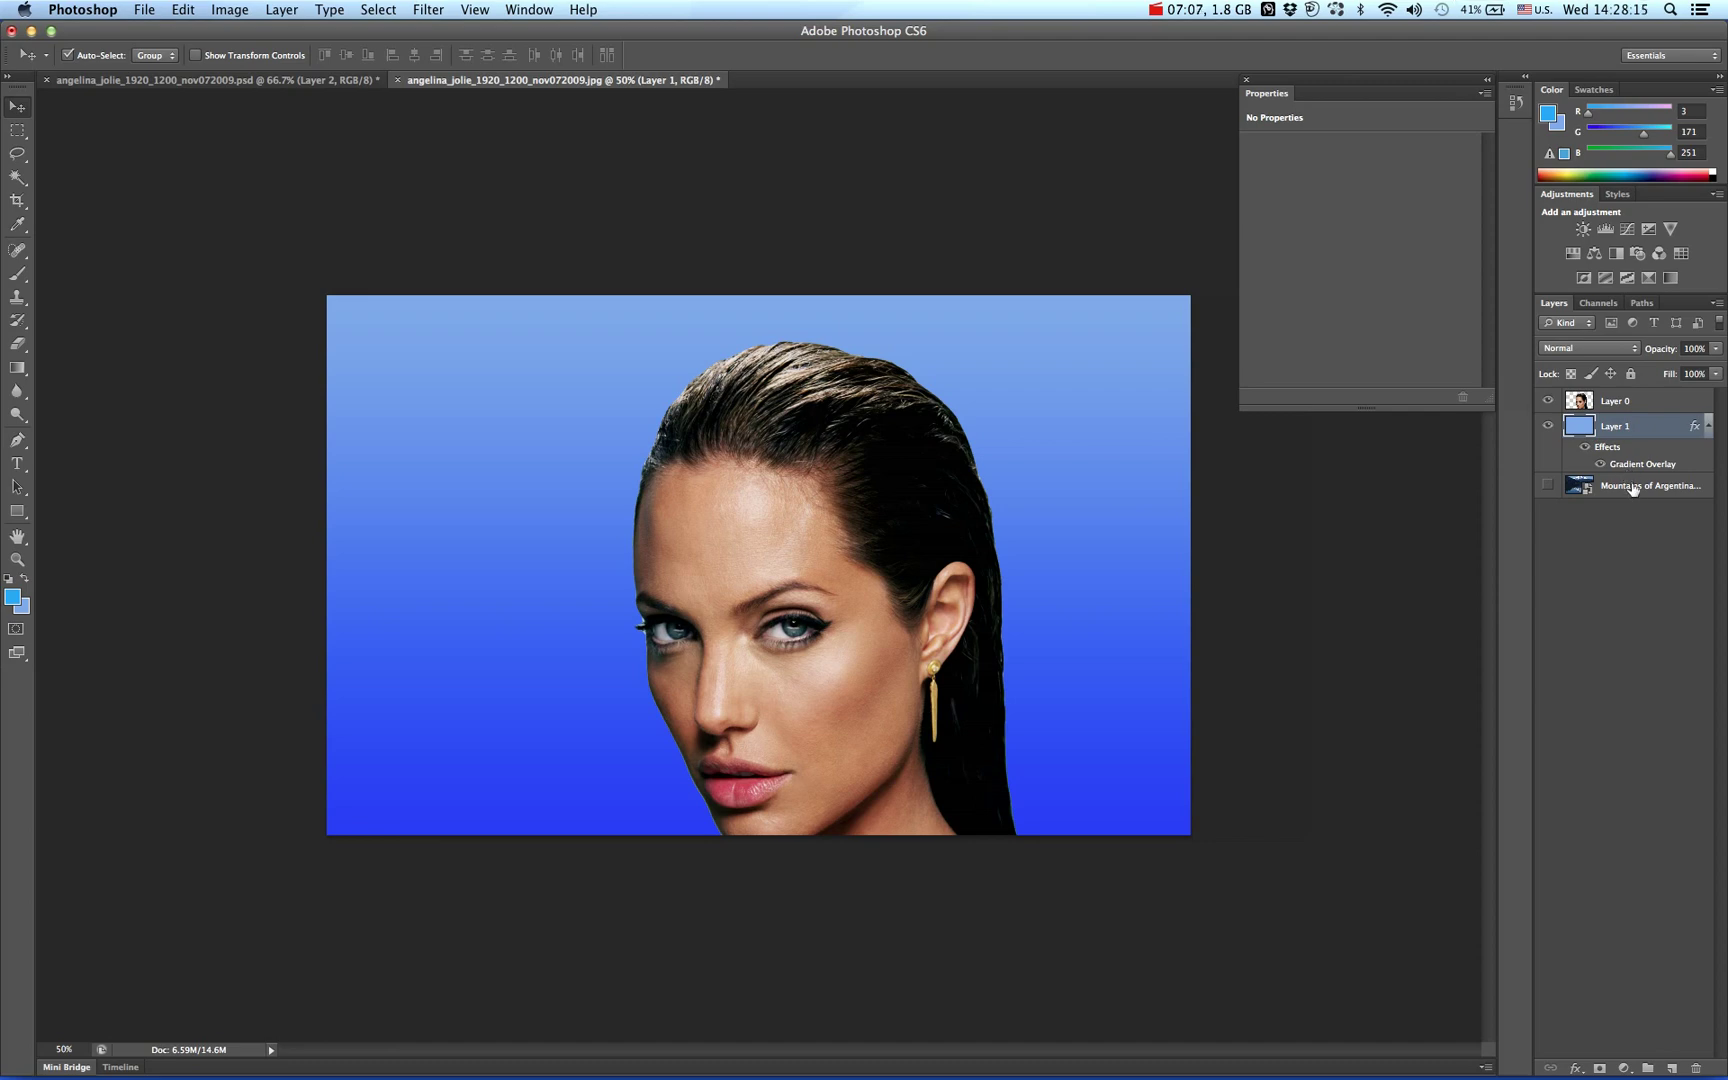
Place Mountains of Argentina between the portrait and the blue gradient, with both layers visible.
left_click_drag(1633, 488, 1630, 405)
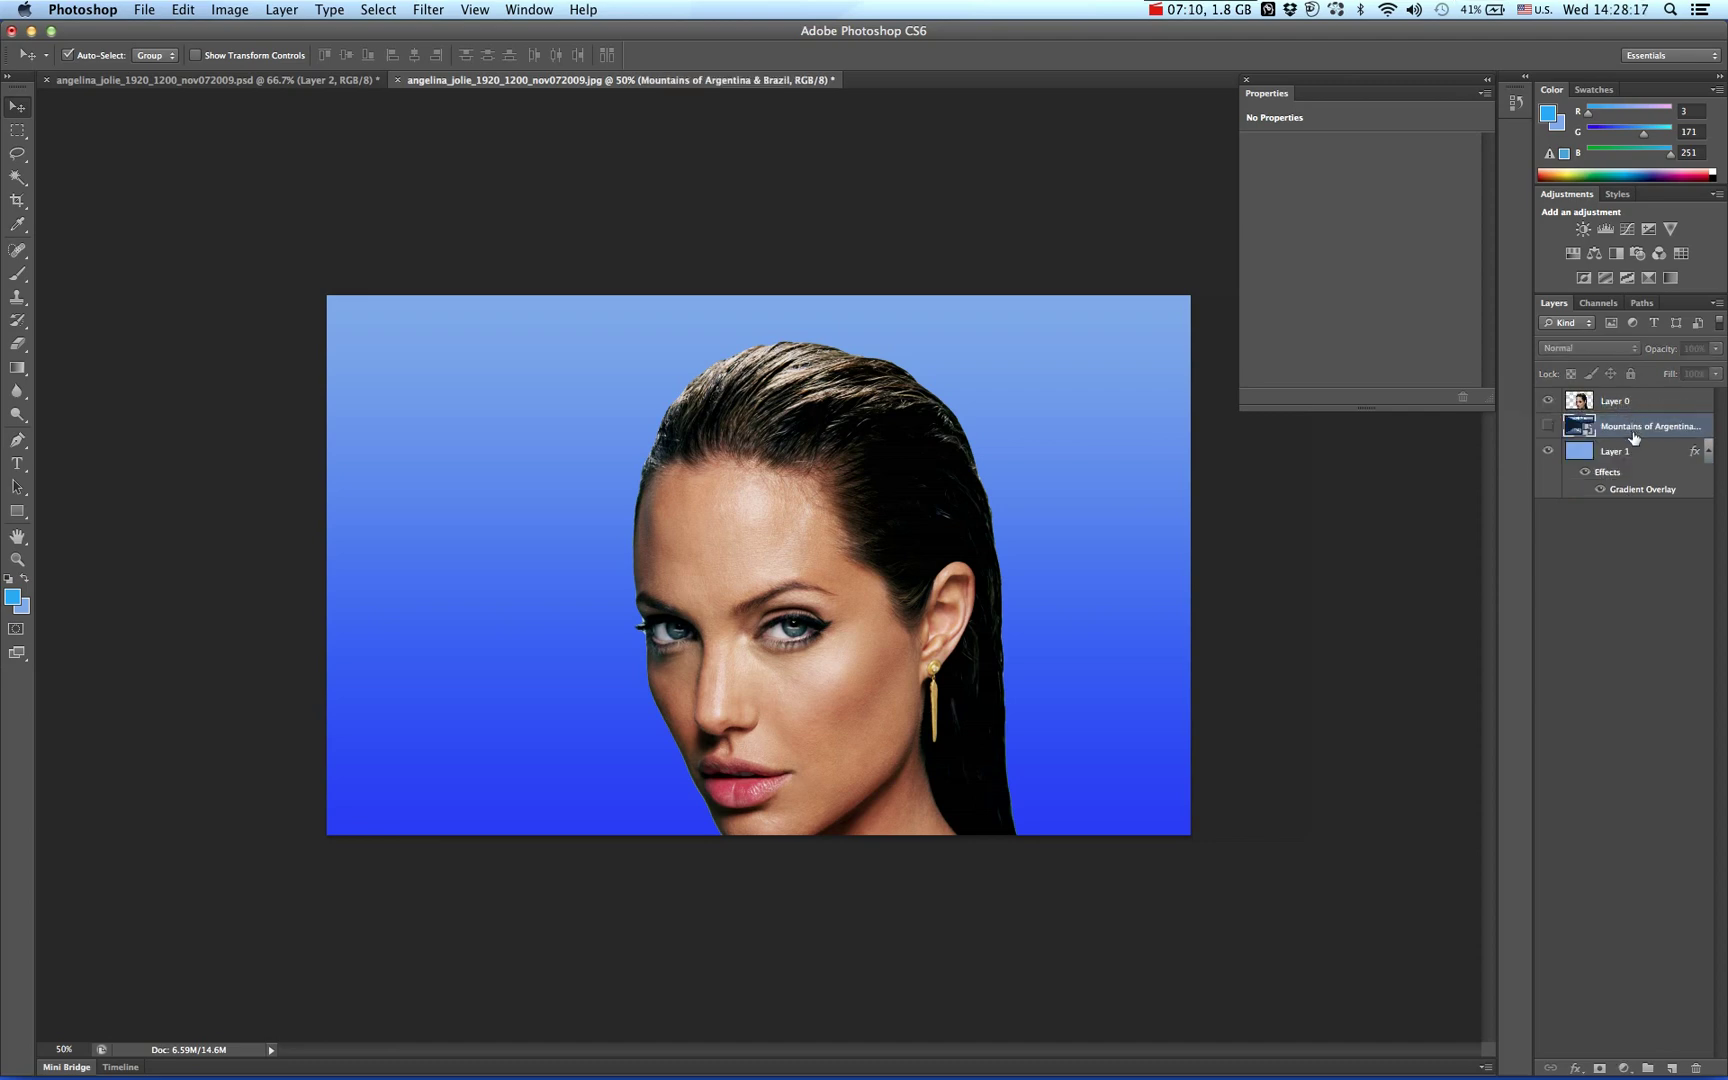
left_click(1552, 455)
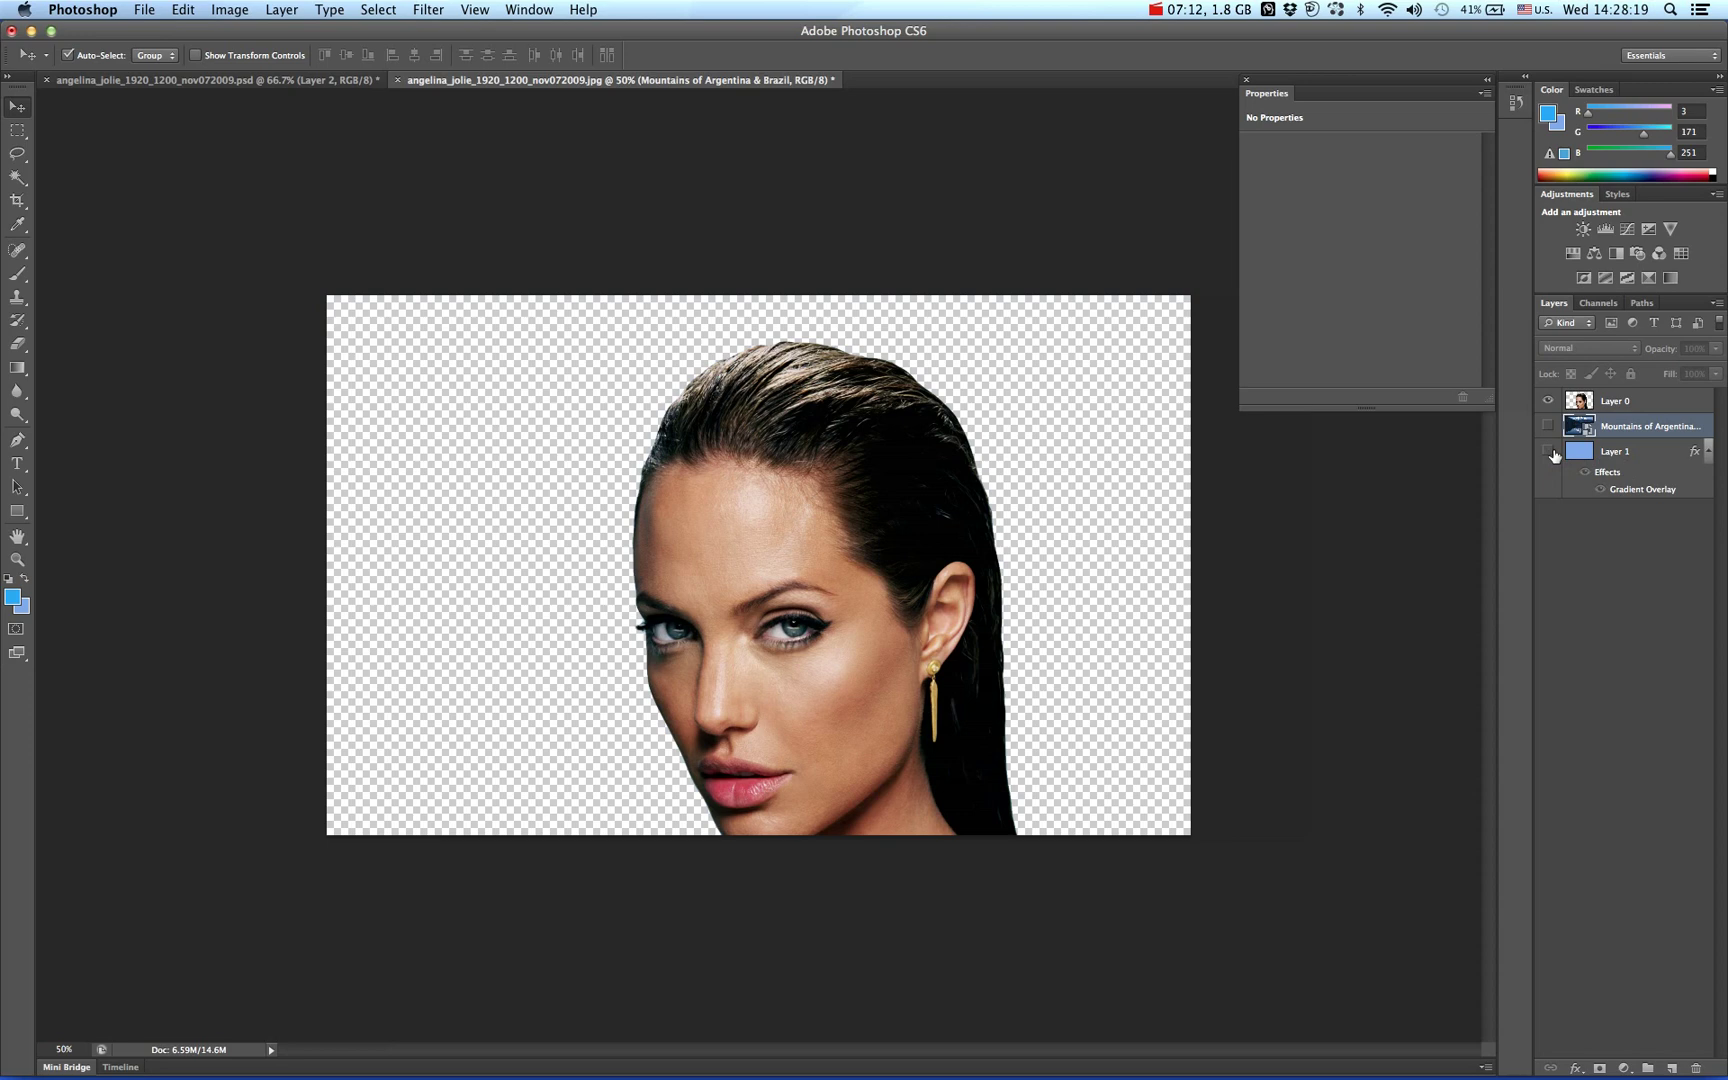
left_click(1548, 426)
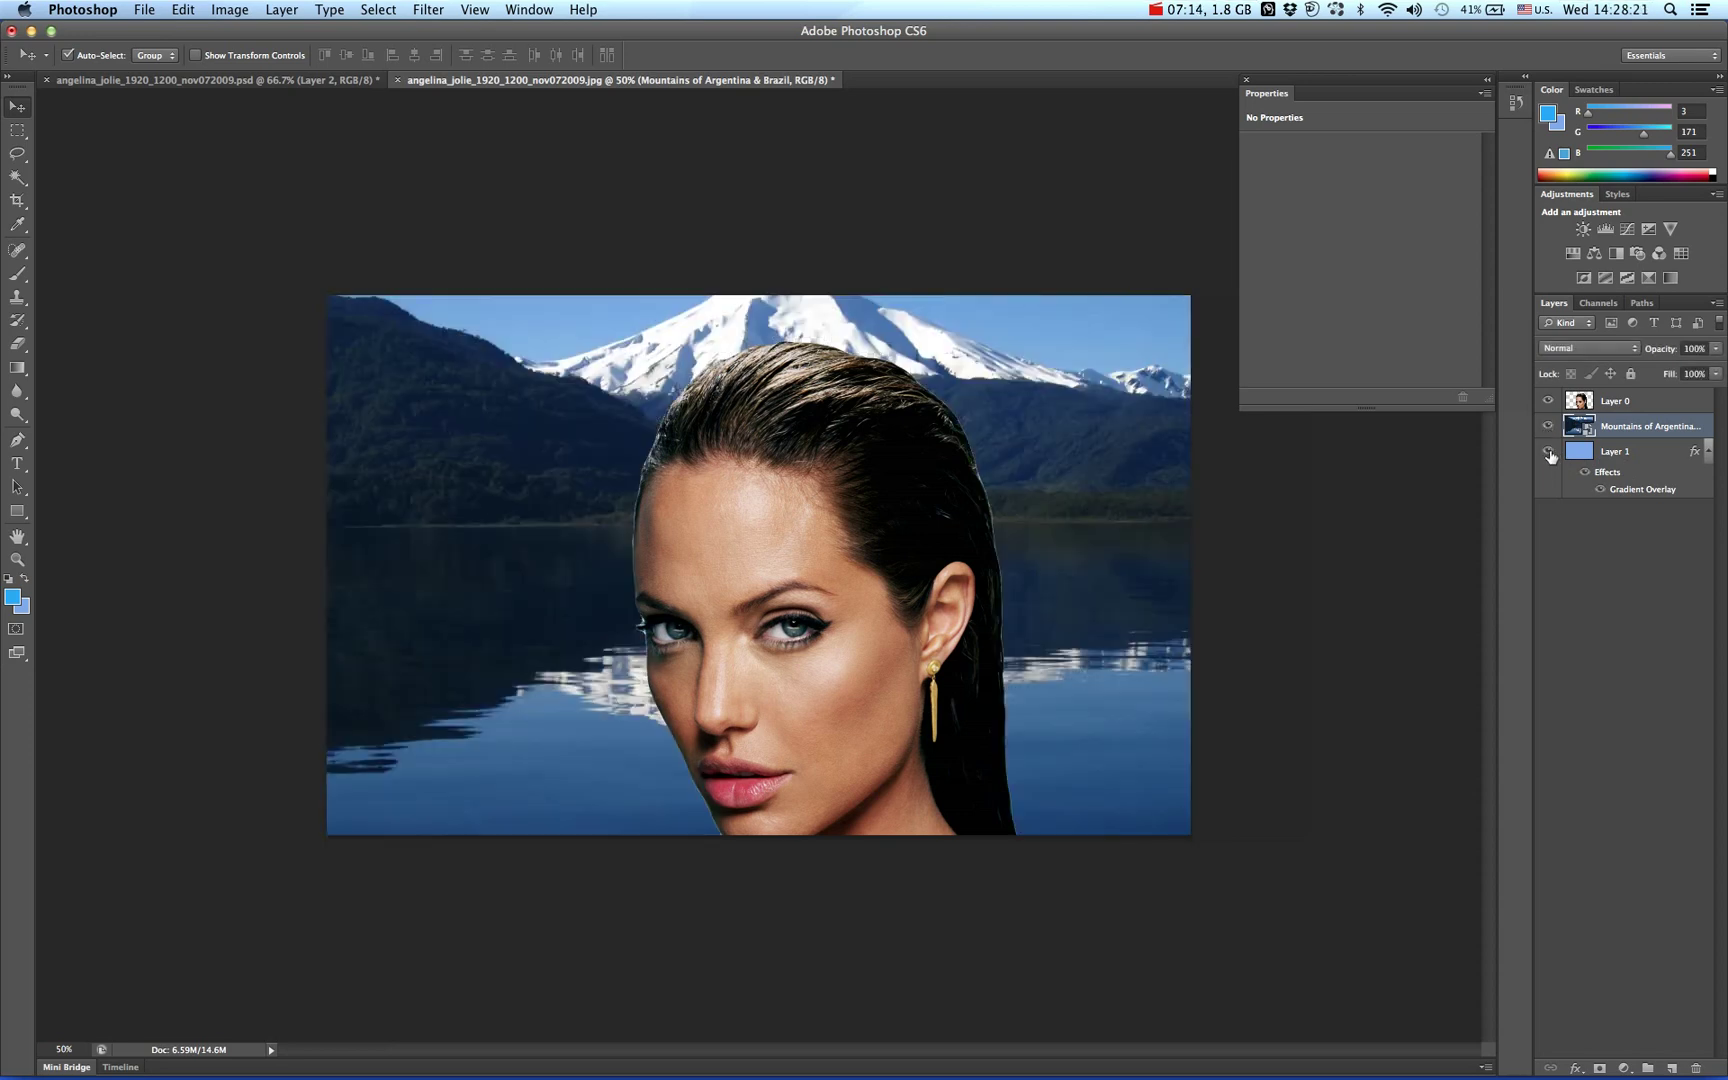
left_click(1551, 455)
left_click_drag(1628, 435, 1622, 524)
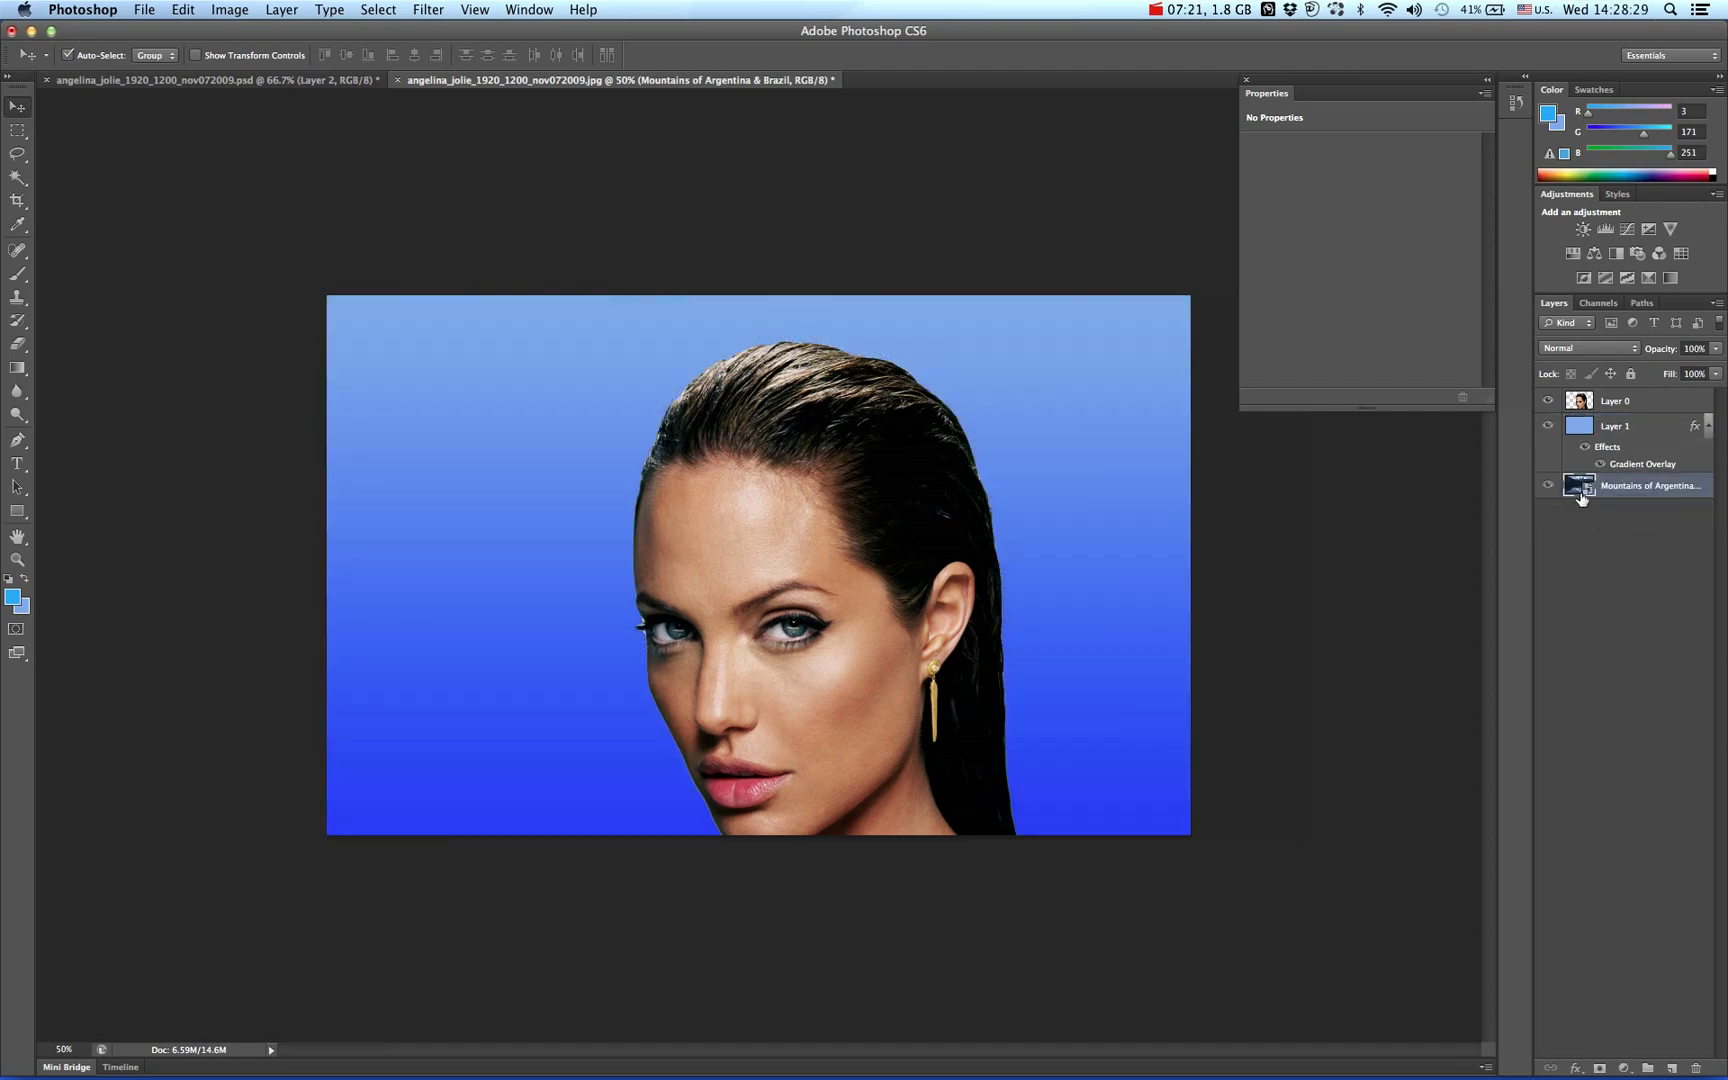
left_click_drag(1615, 495, 1606, 429)
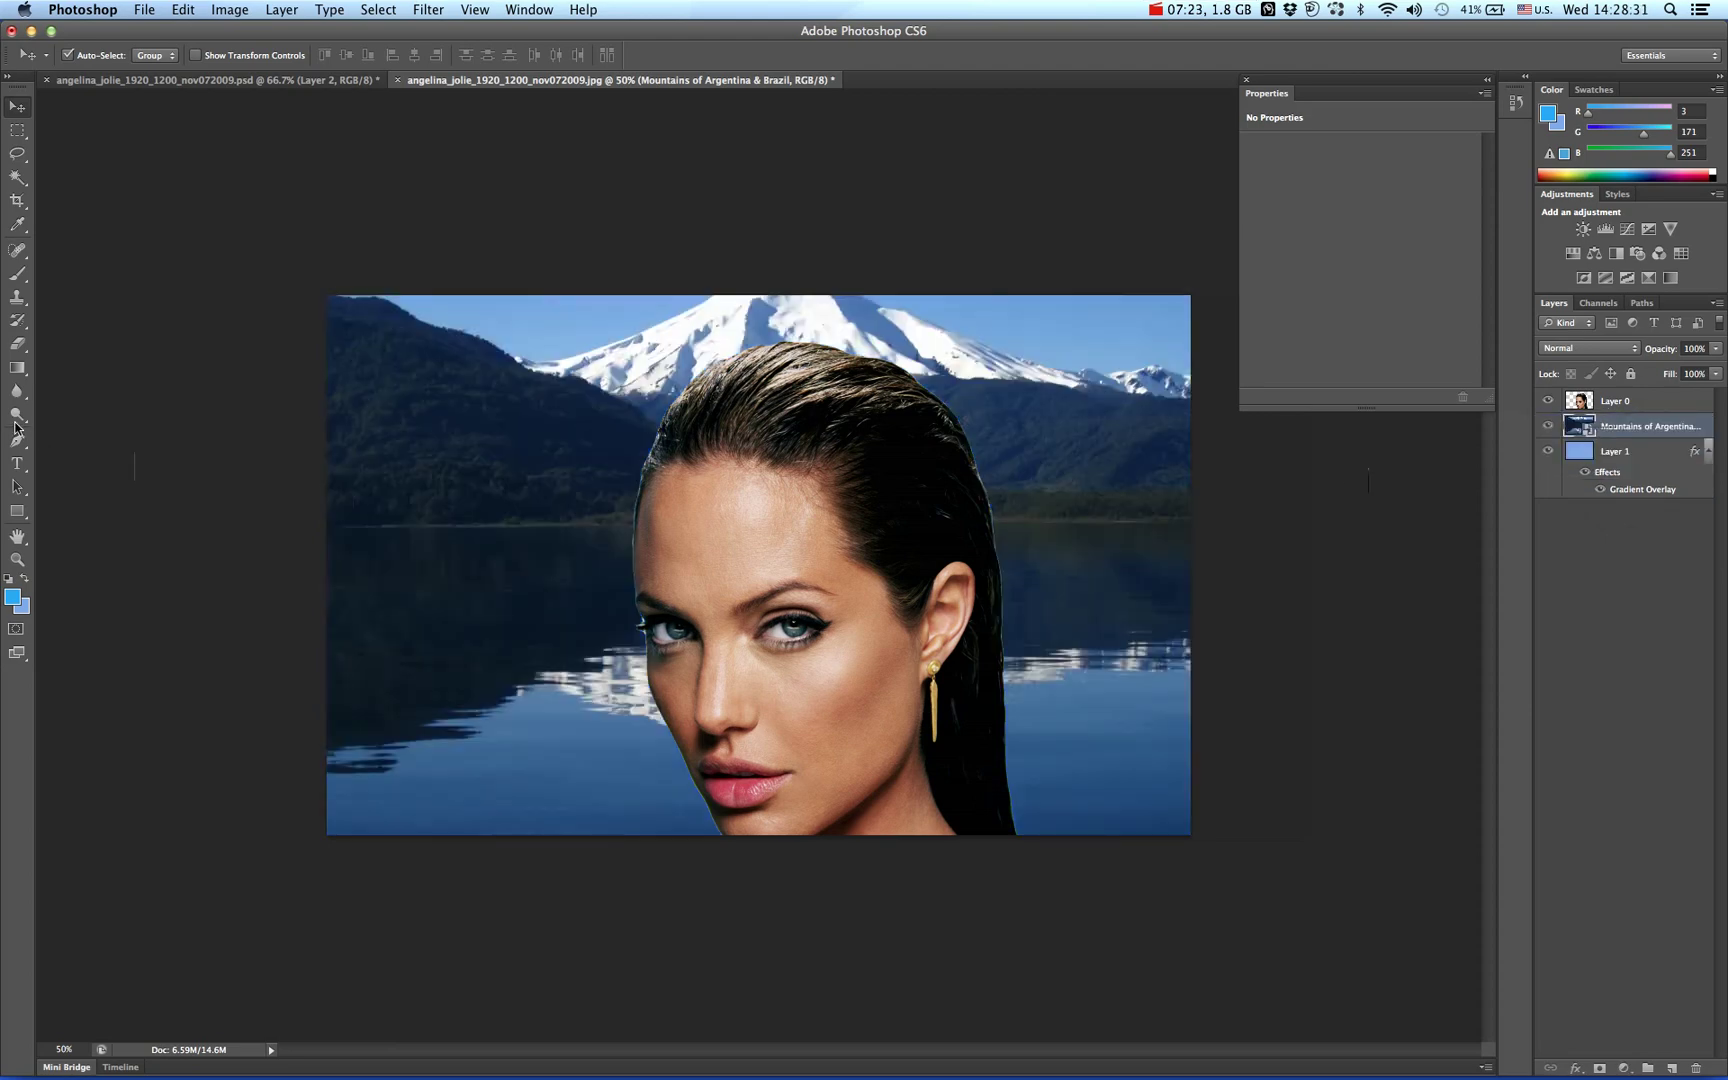
key("ctrl+Down")
Nudge the cut-out woman left and slightly down so her face sits centred over the lake.
left_click(881, 581)
mouse_move(794, 637)
left_mouse_down()
mouse_move(742, 599)
mouse_move(683, 600)
mouse_move(880, 596)
left_mouse_up()
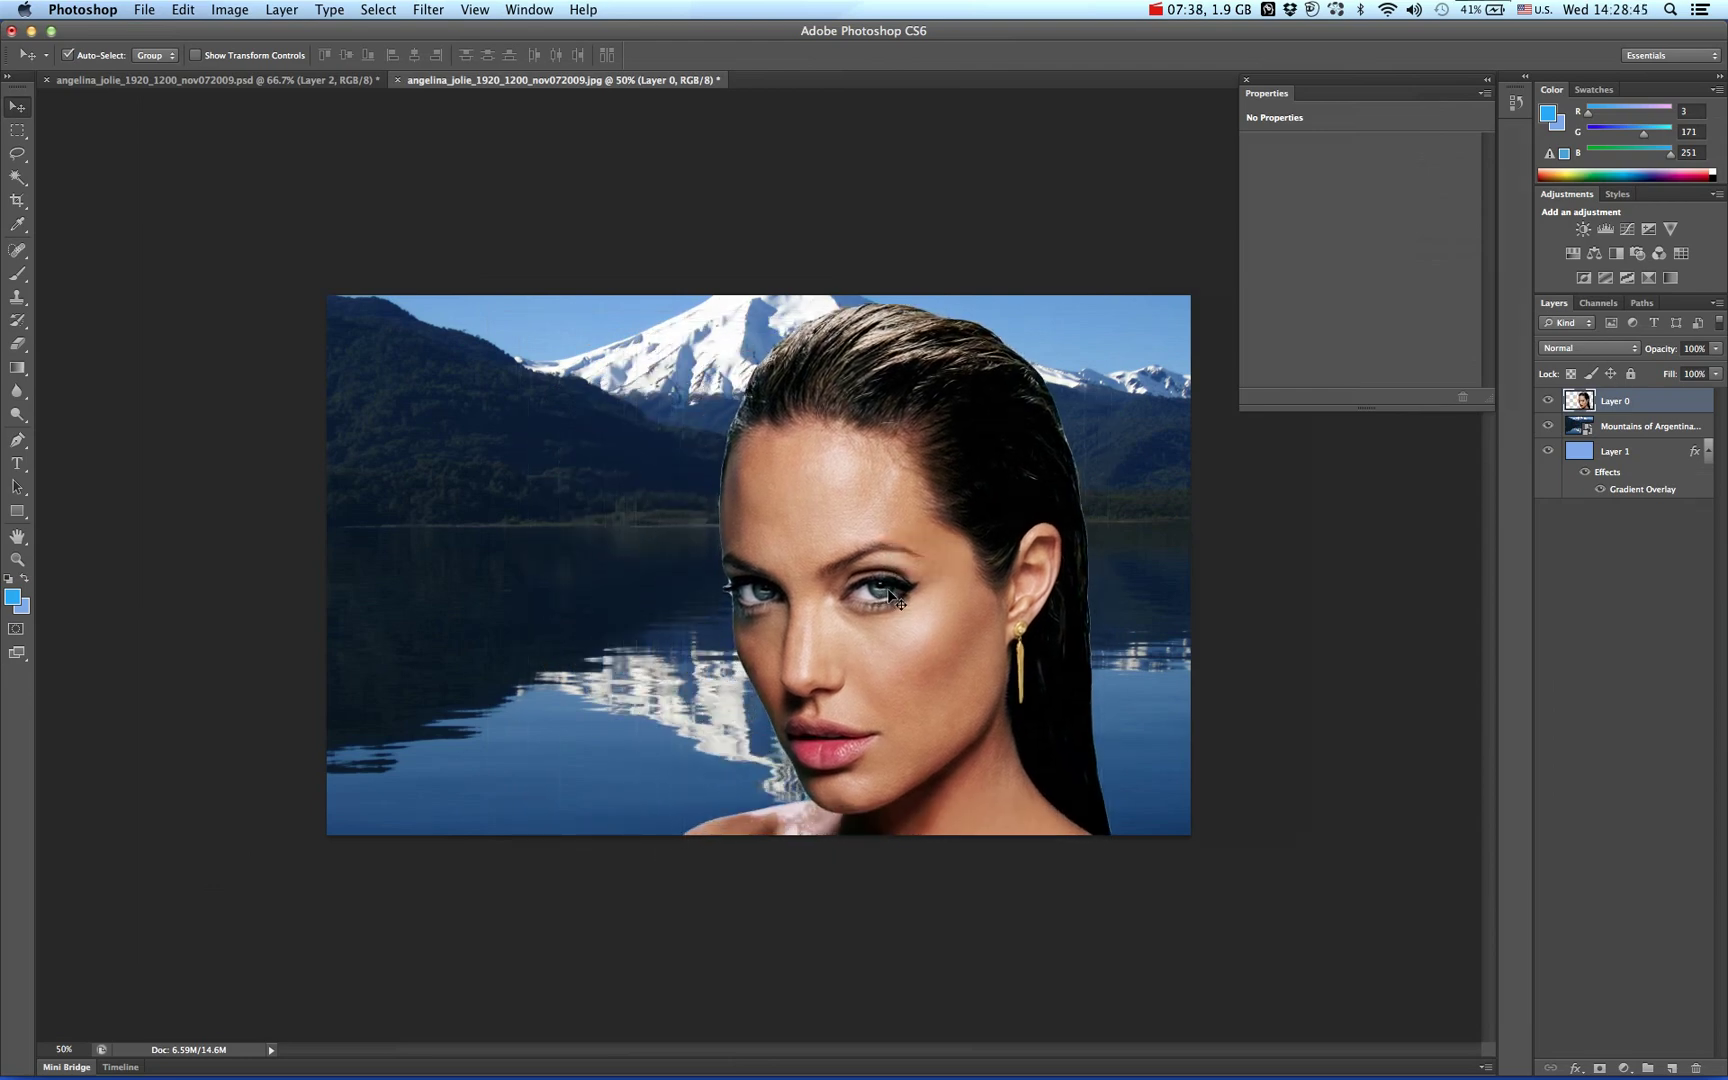
mouse_move(881, 588)
left_mouse_down()
mouse_move(797, 623)
mouse_move(772, 600)
left_mouse_up()
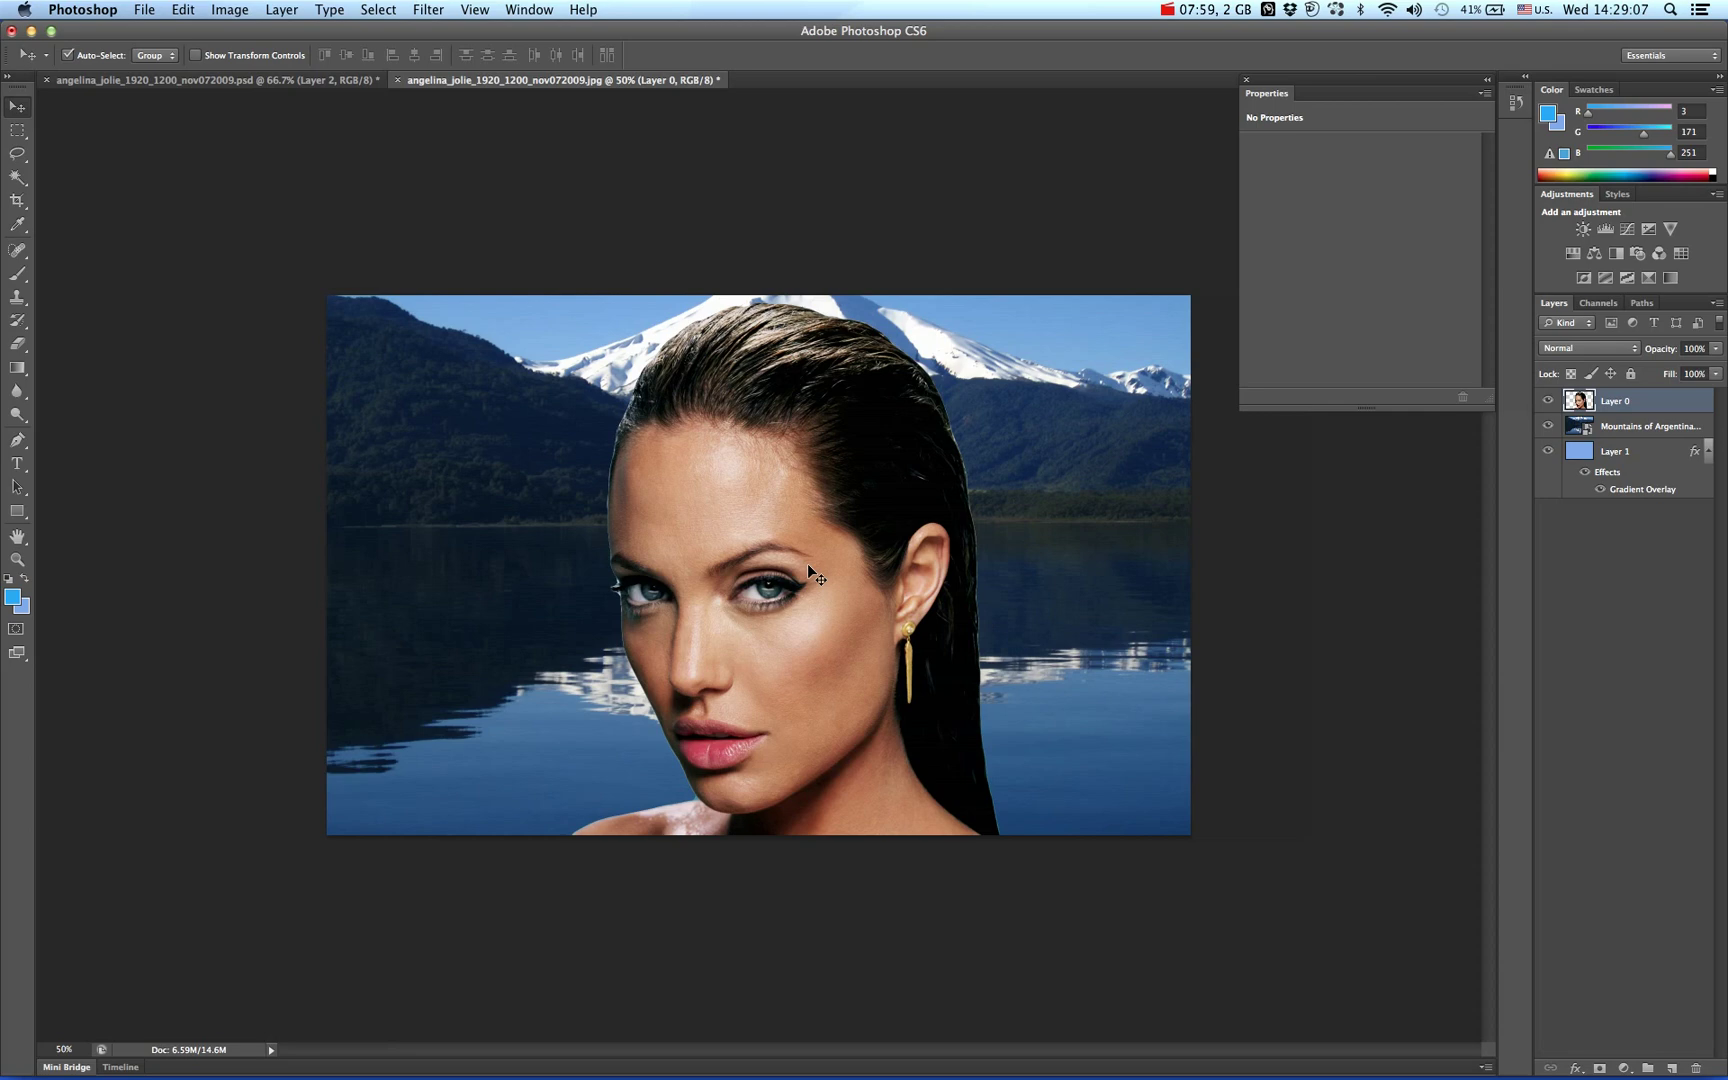
left_click_drag(807, 566, 779, 573)
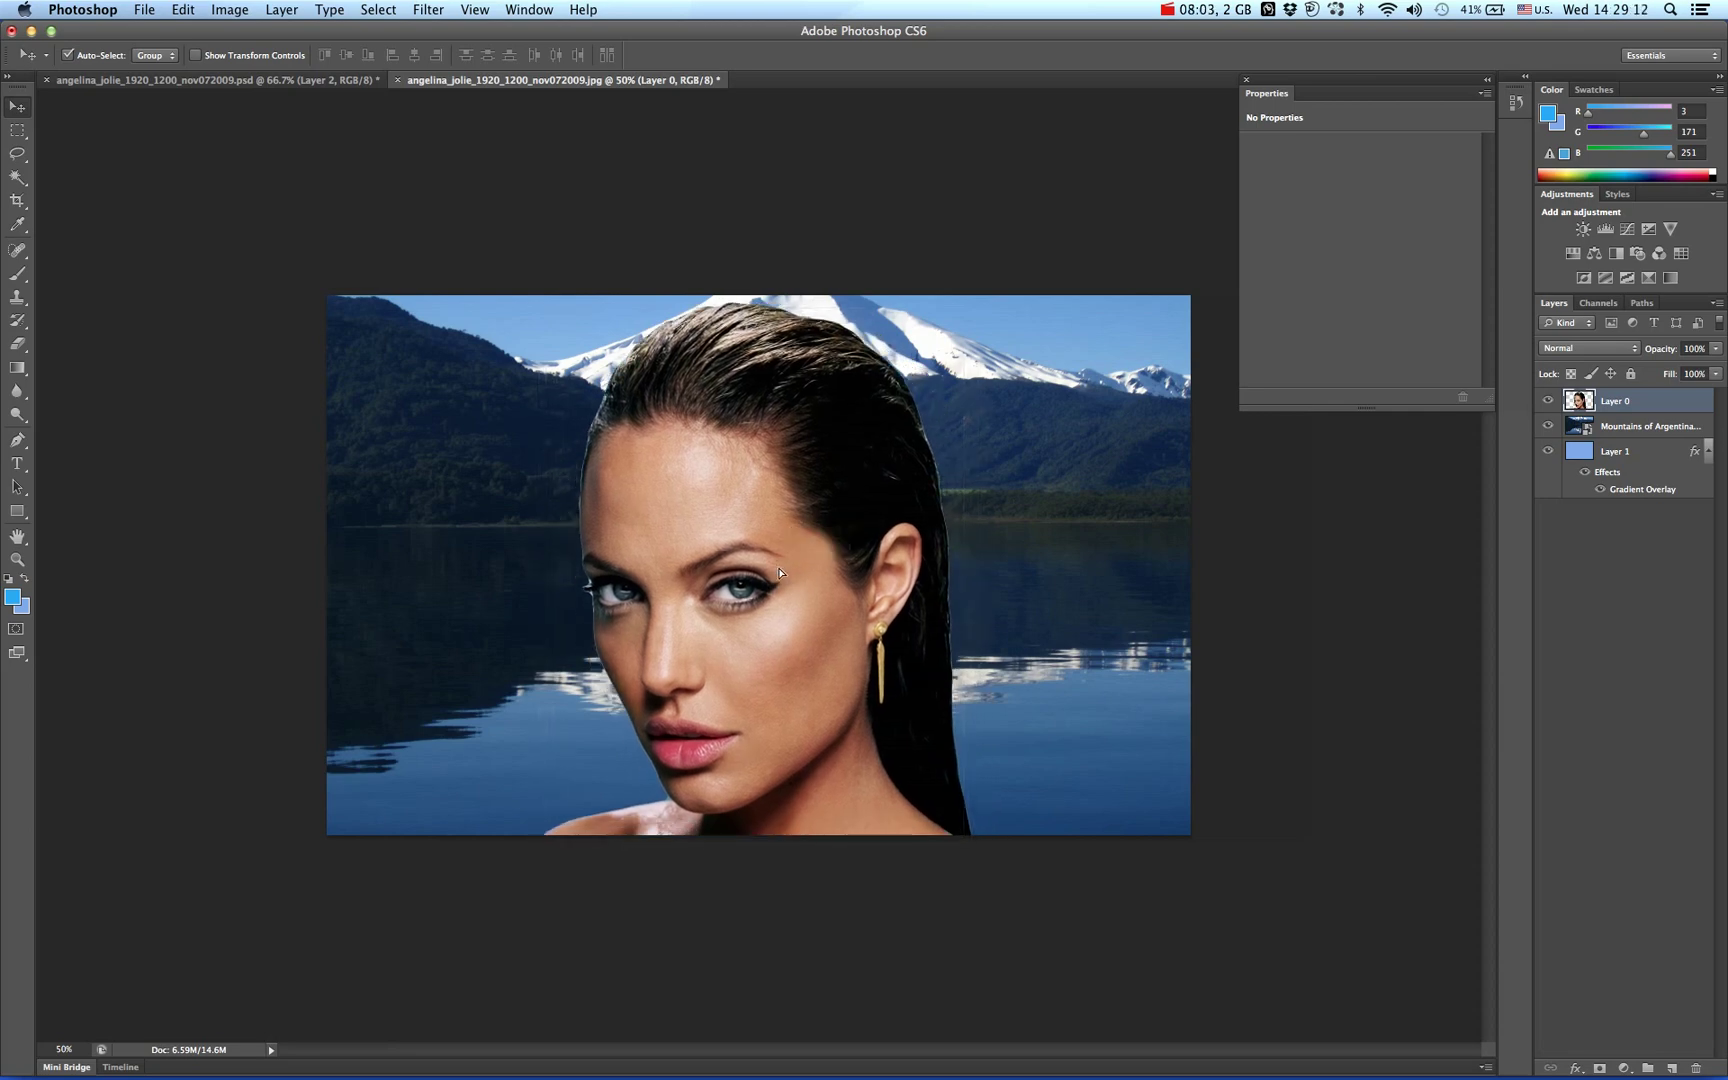